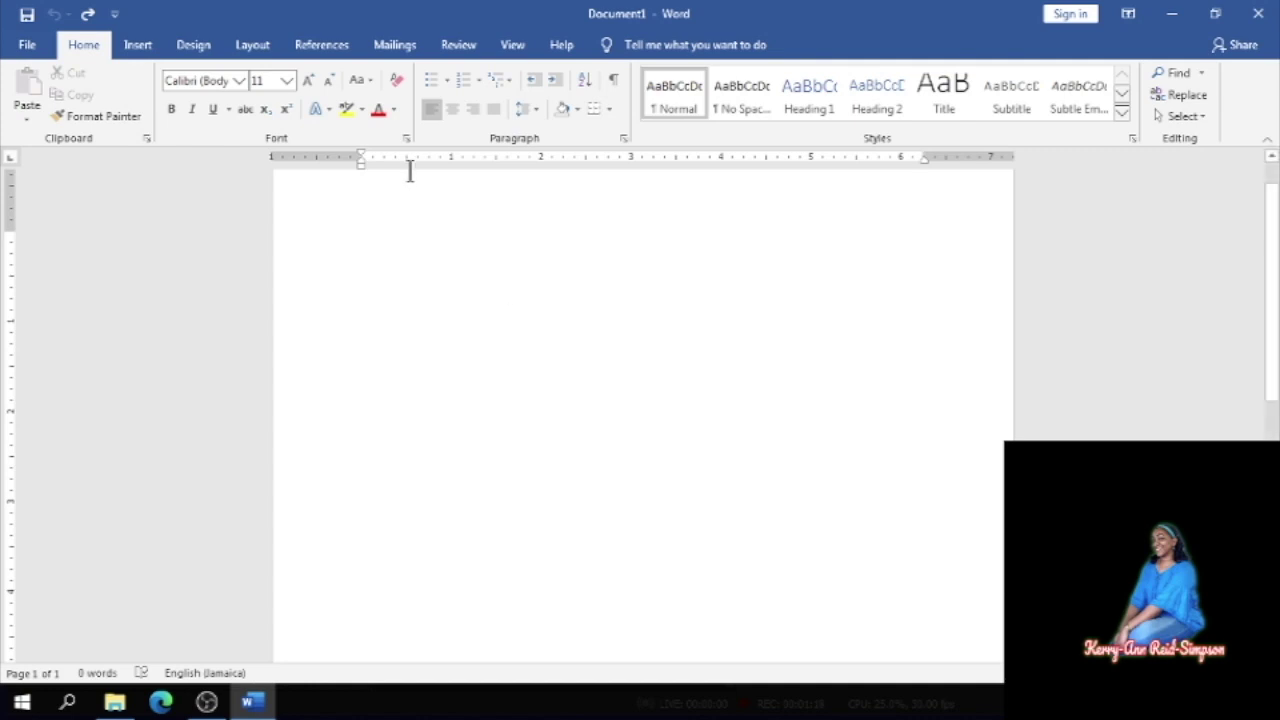
Search online pictures for "menu" and insert the photo of tacos, corn and a broccoli chicken bowl
{"action": "left_click", "coordinate": [138, 45]}
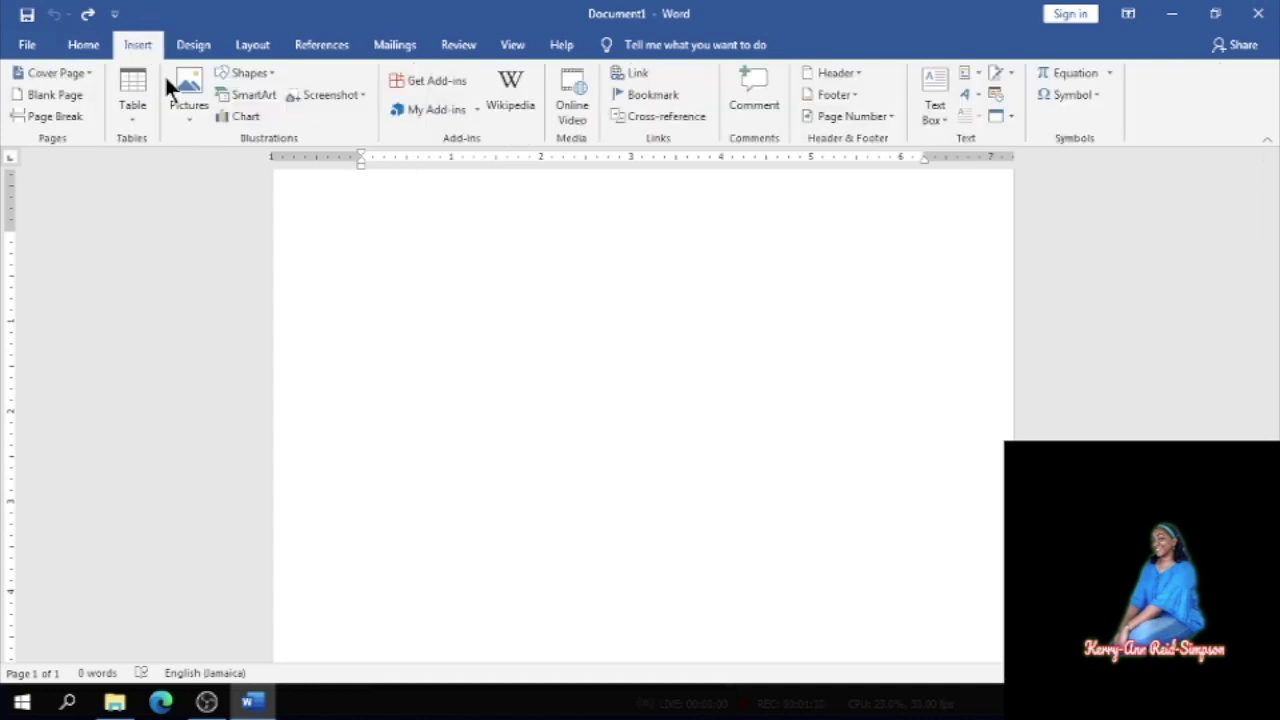
{"action": "left_click", "coordinate": [188, 108]}
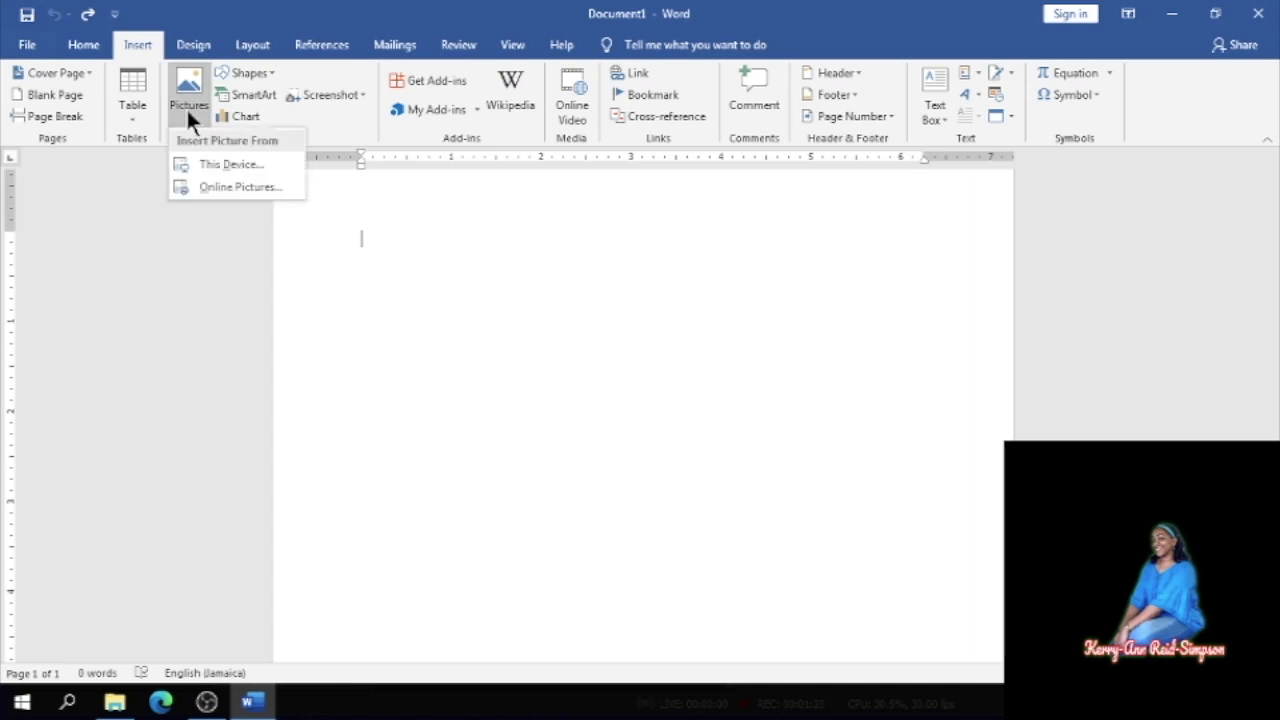
{"action": "left_click", "coordinate": [217, 186]}
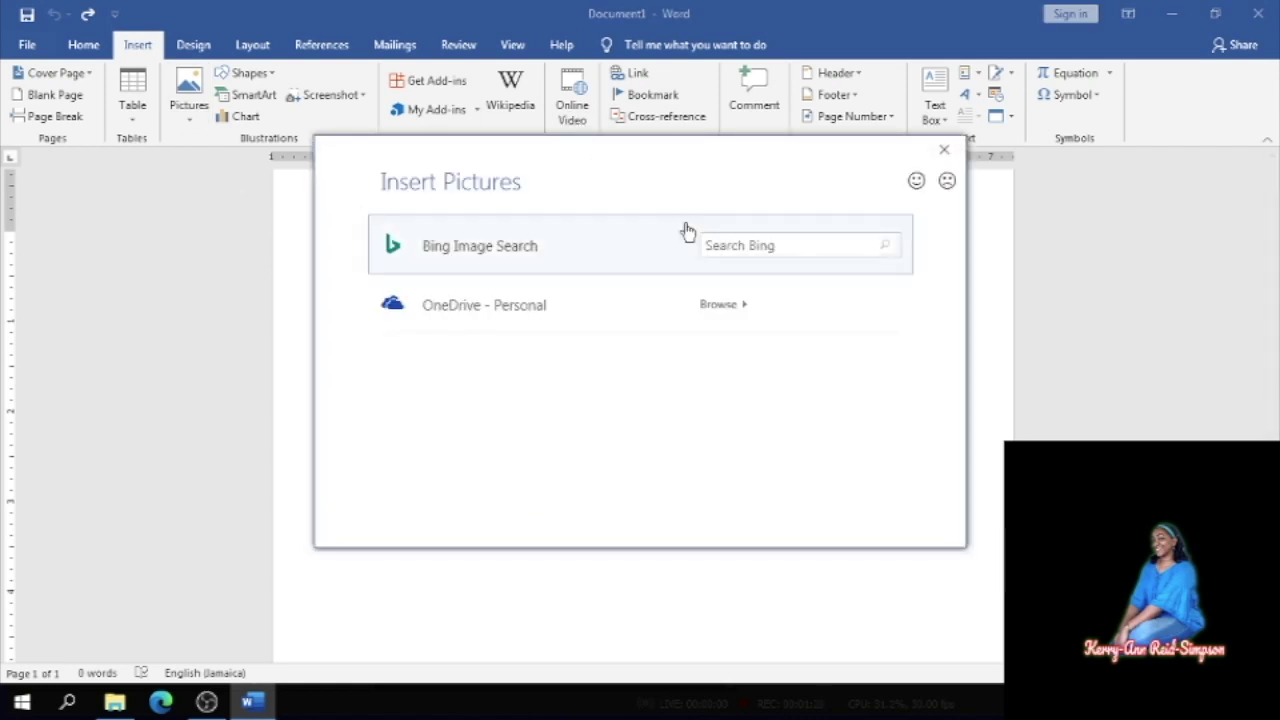
{"action": "left_click", "coordinate": [727, 245]}
{"action": "type", "text": "menu"}
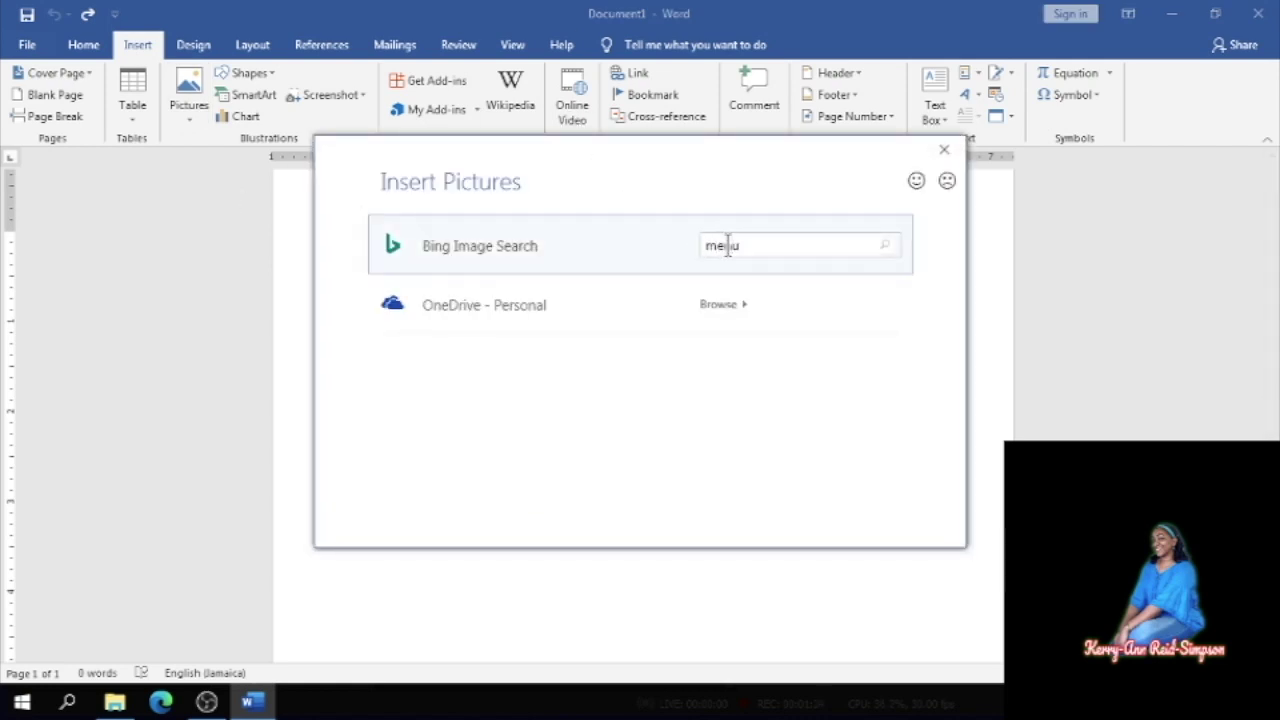
{"action": "key", "text": "Return"}
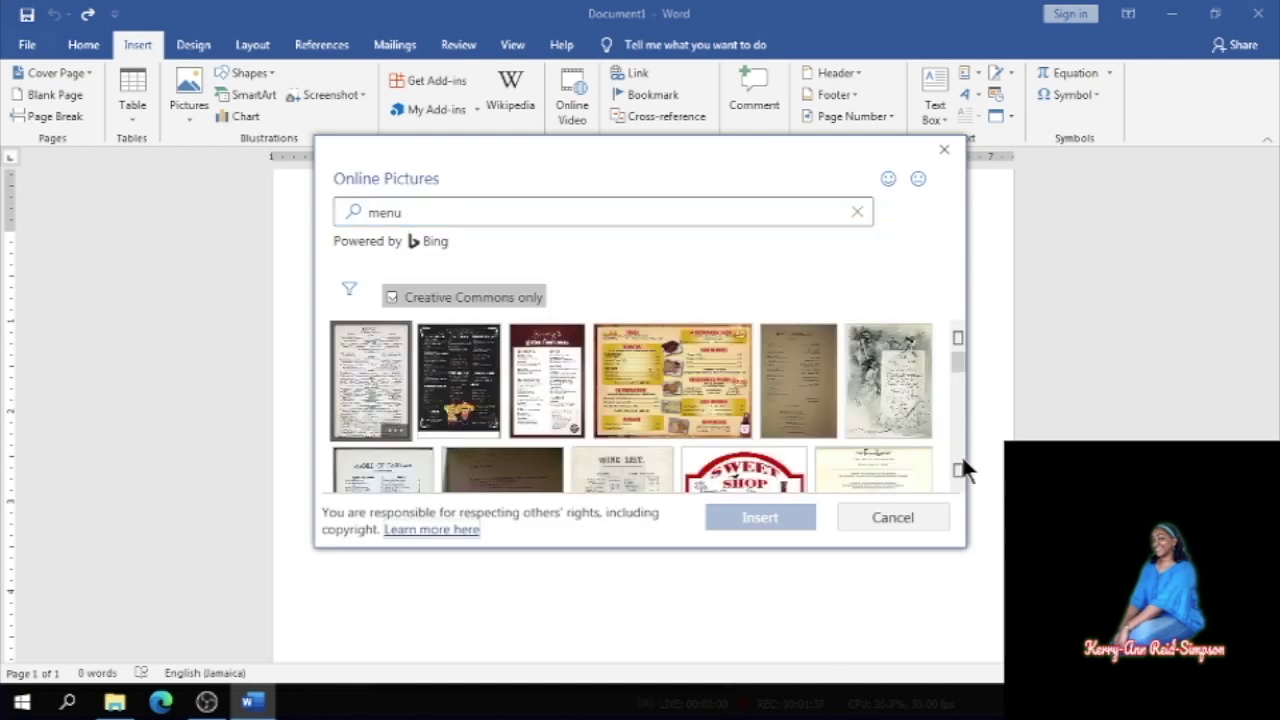
{"action": "left_click", "coordinate": [957, 470]}
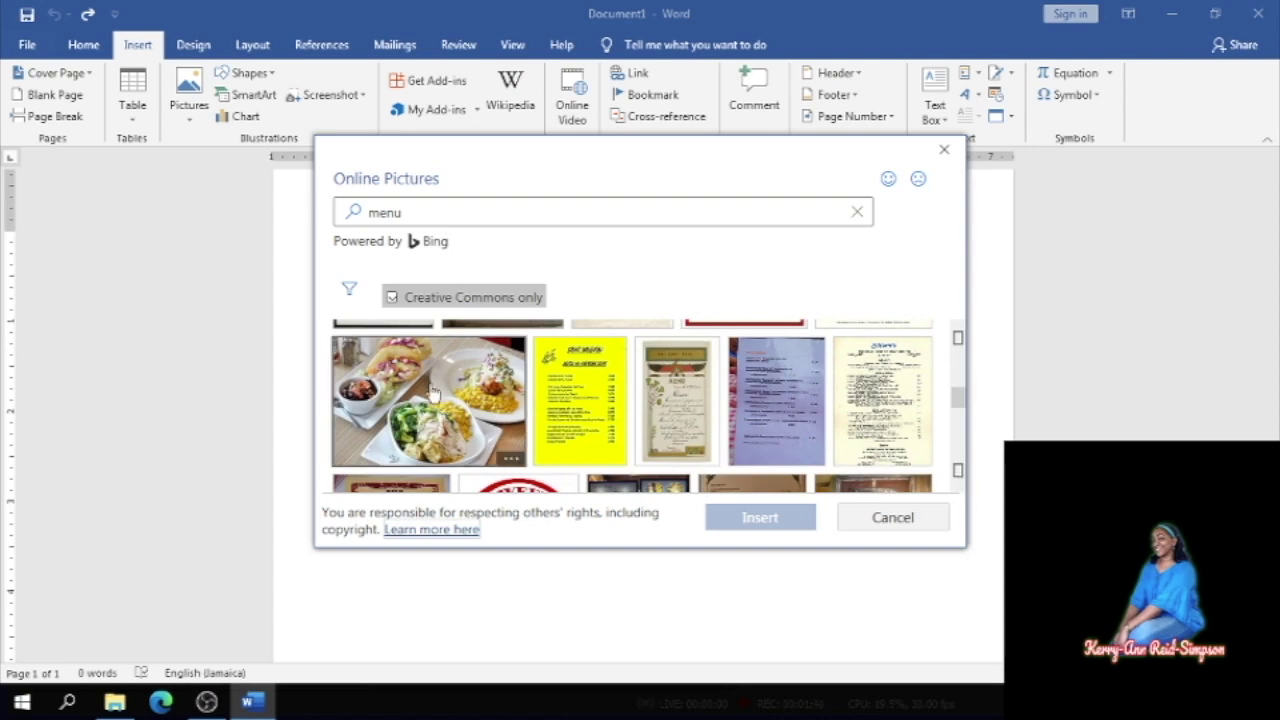
{"action": "left_click", "coordinate": [430, 385]}
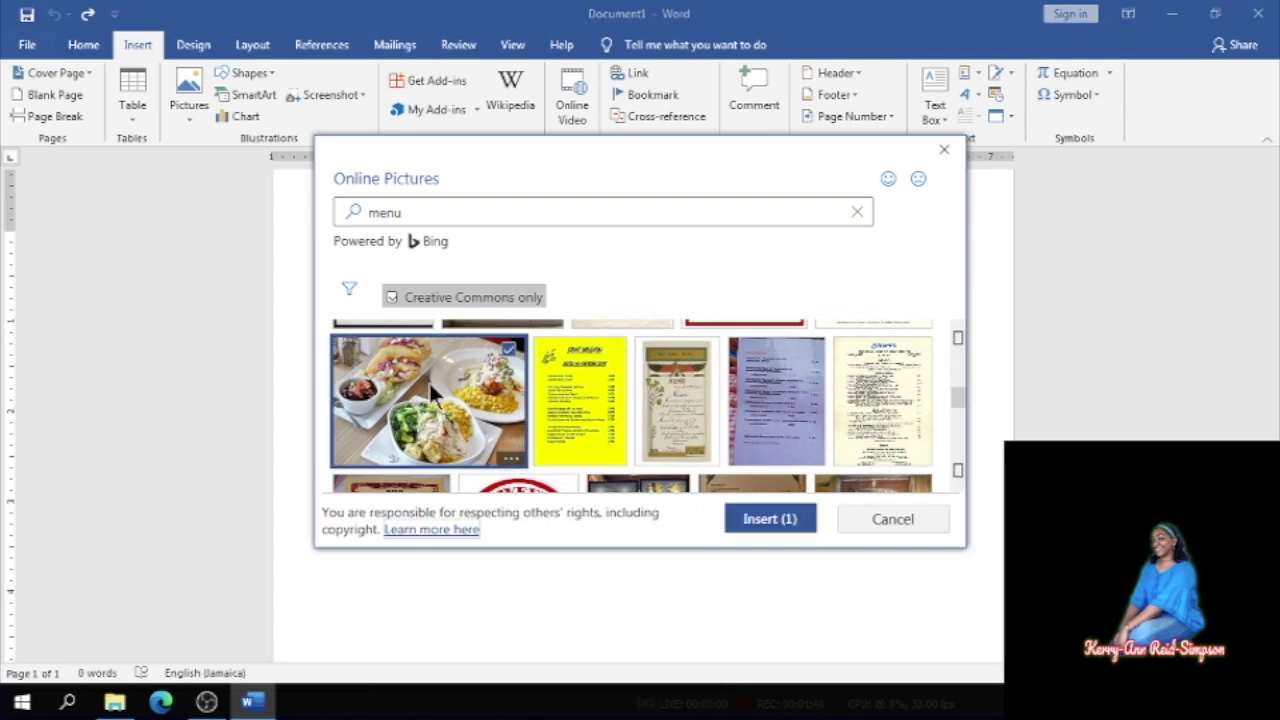
{"action": "left_click", "coordinate": [745, 518]}
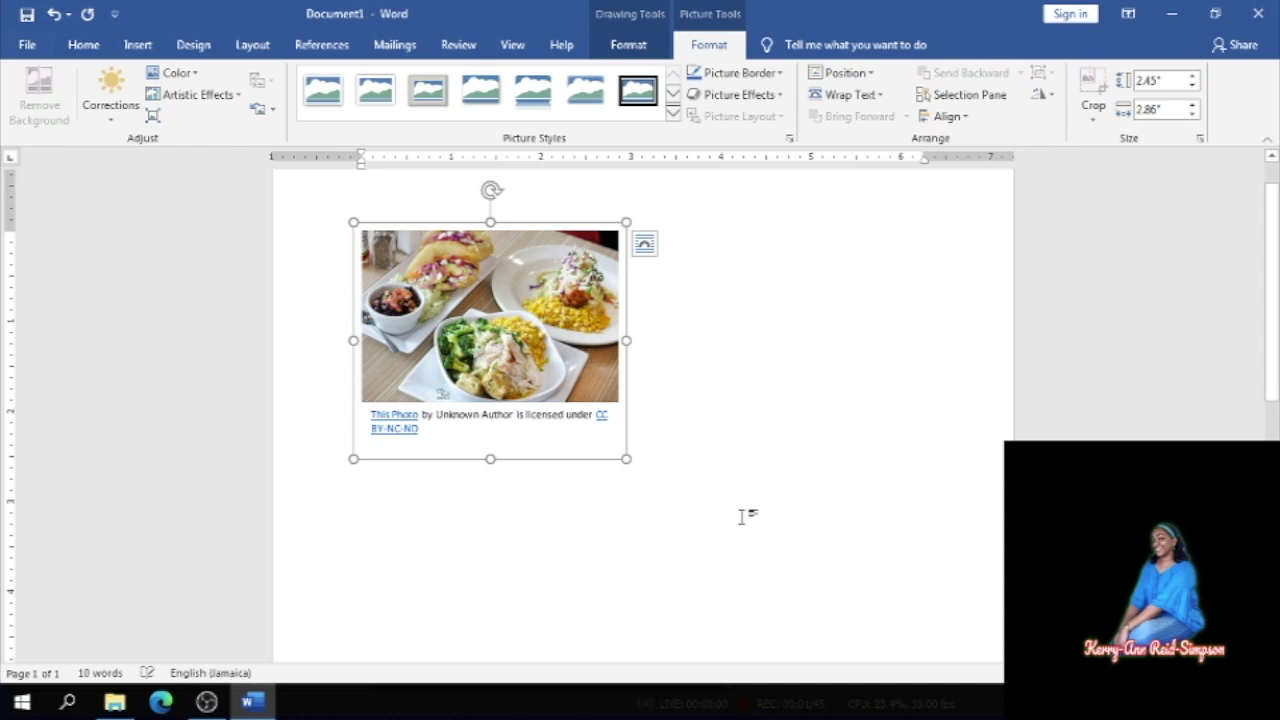
Delete the licence attribution text box beneath the food photo
{"action": "left_click", "coordinate": [420, 428]}
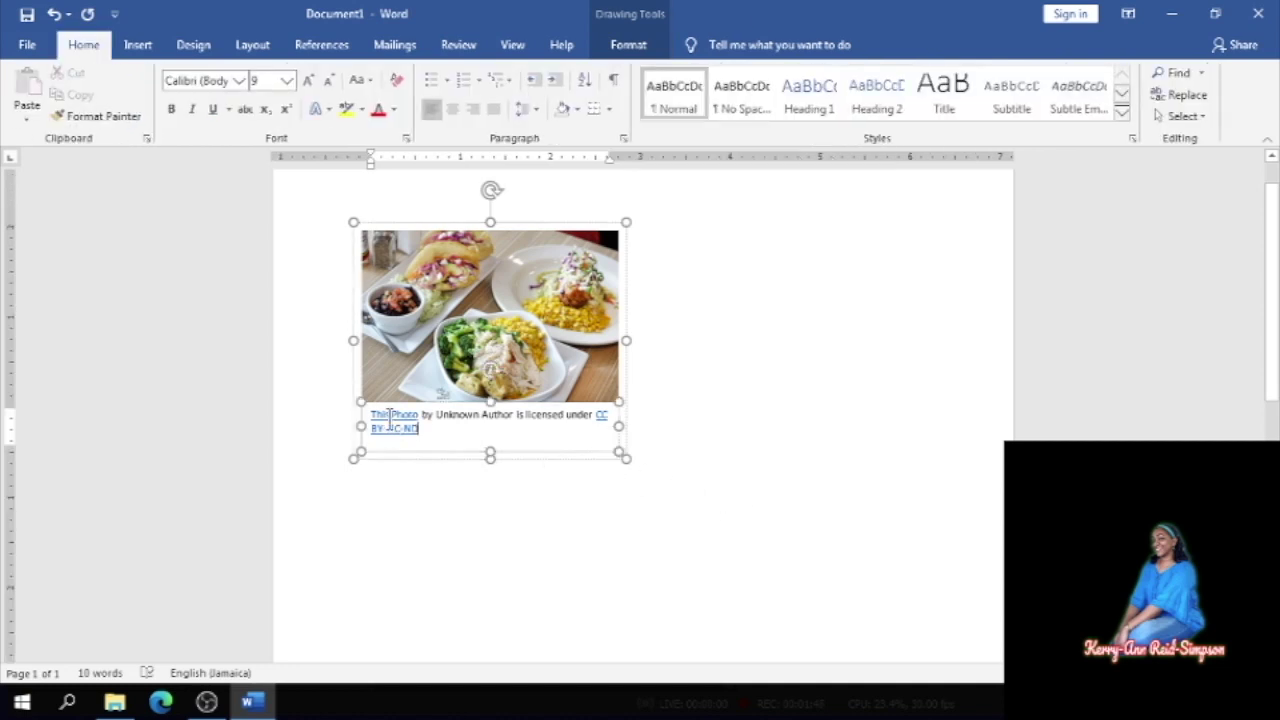
{"action": "left_click", "coordinate": [378, 403]}
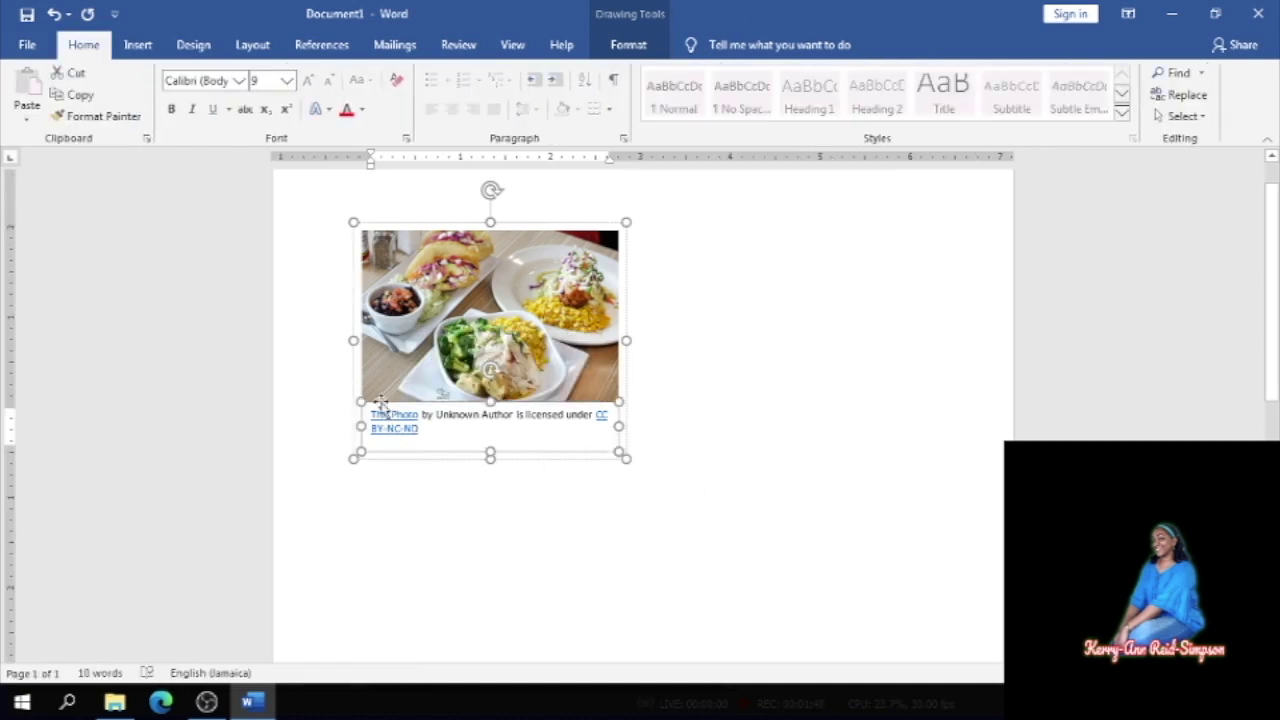
{"action": "key", "text": "Delete"}
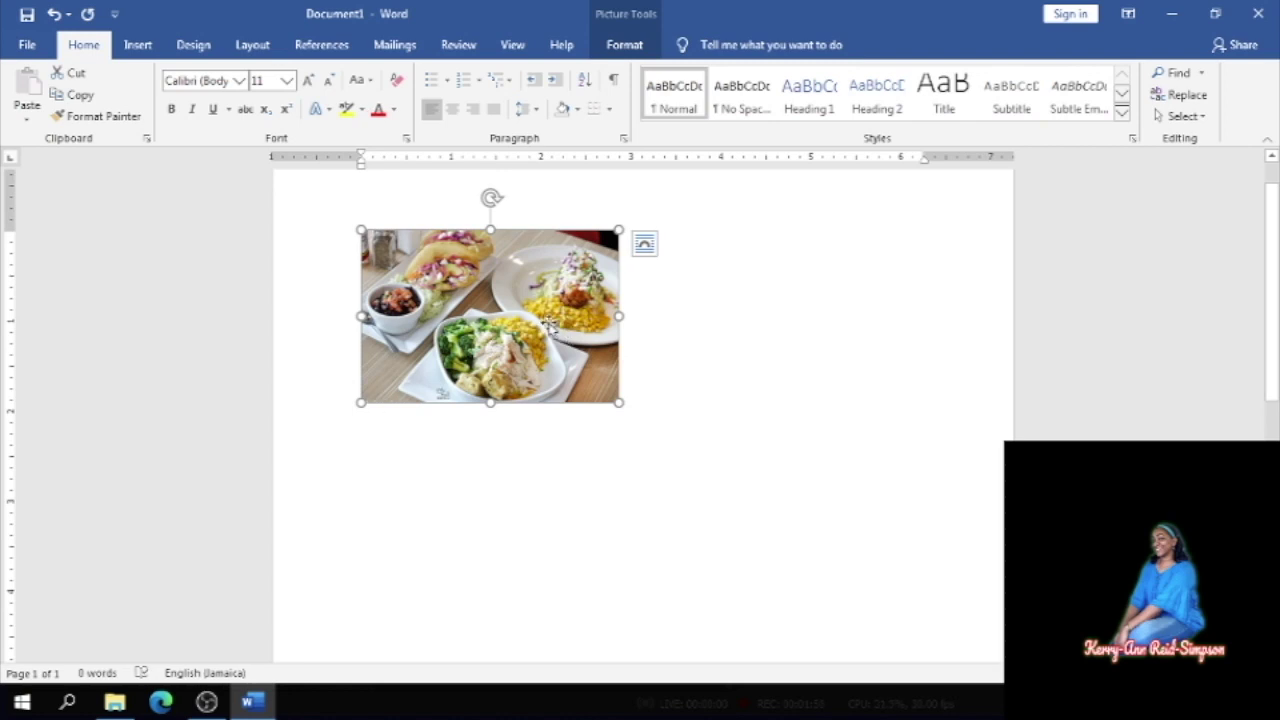
Set the food photo's text wrapping to Square
{"action": "right_click", "coordinate": [525, 302]}
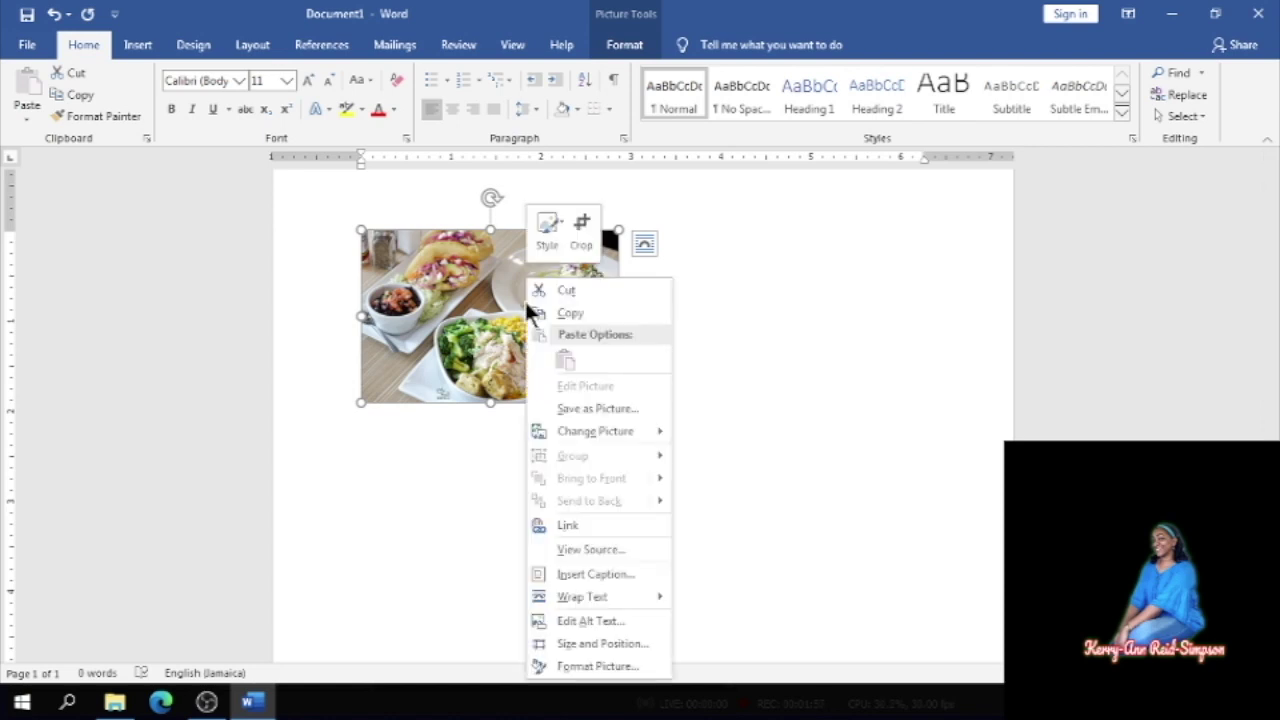
{"action": "mouse_move", "coordinate": [610, 600]}
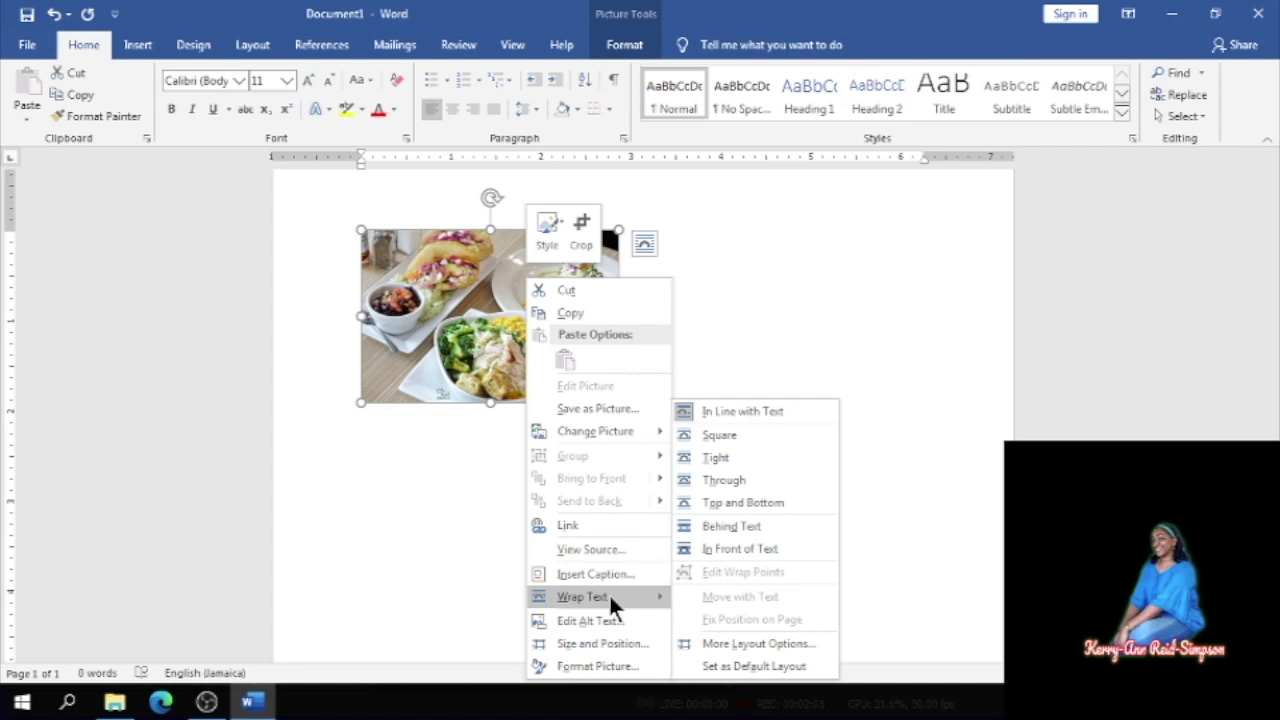
{"action": "left_click", "coordinate": [752, 436]}
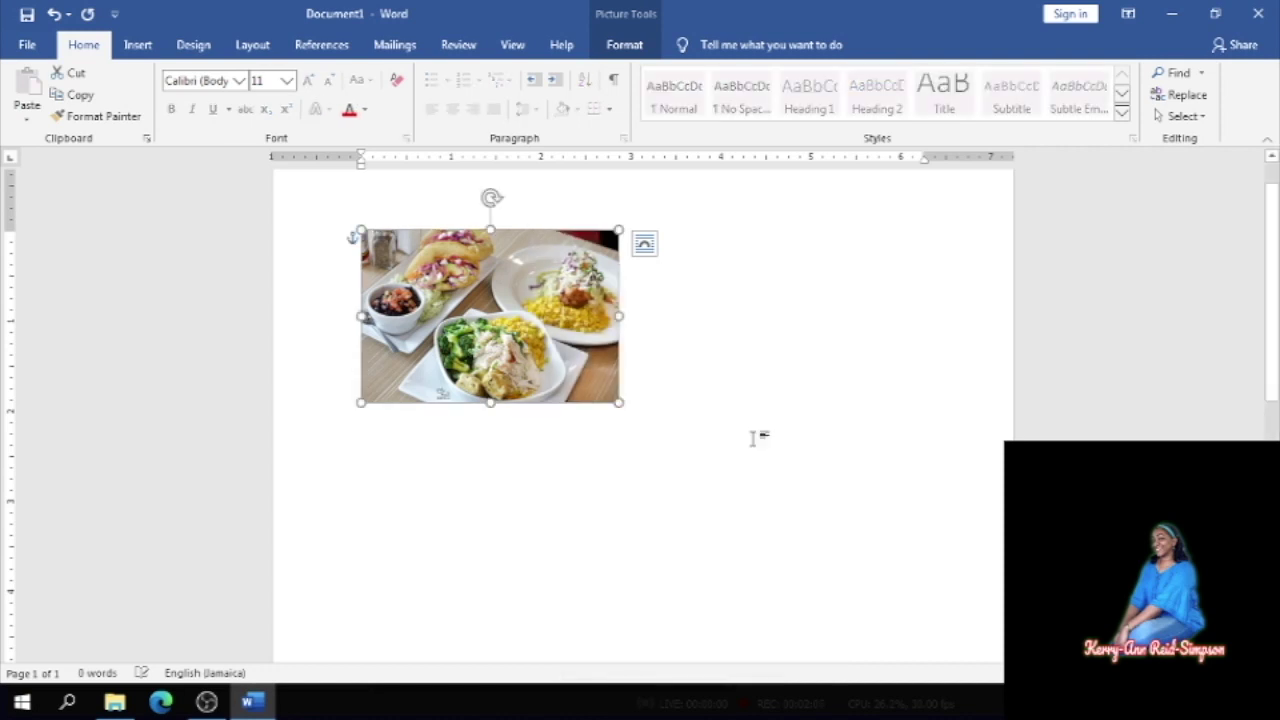
Enlarge the food photo by its lower corners until it spans the page width and reaches the page's bottom edge
{"action": "left_click_drag", "start_coordinate": [618, 401], "coordinate": [818, 678]}
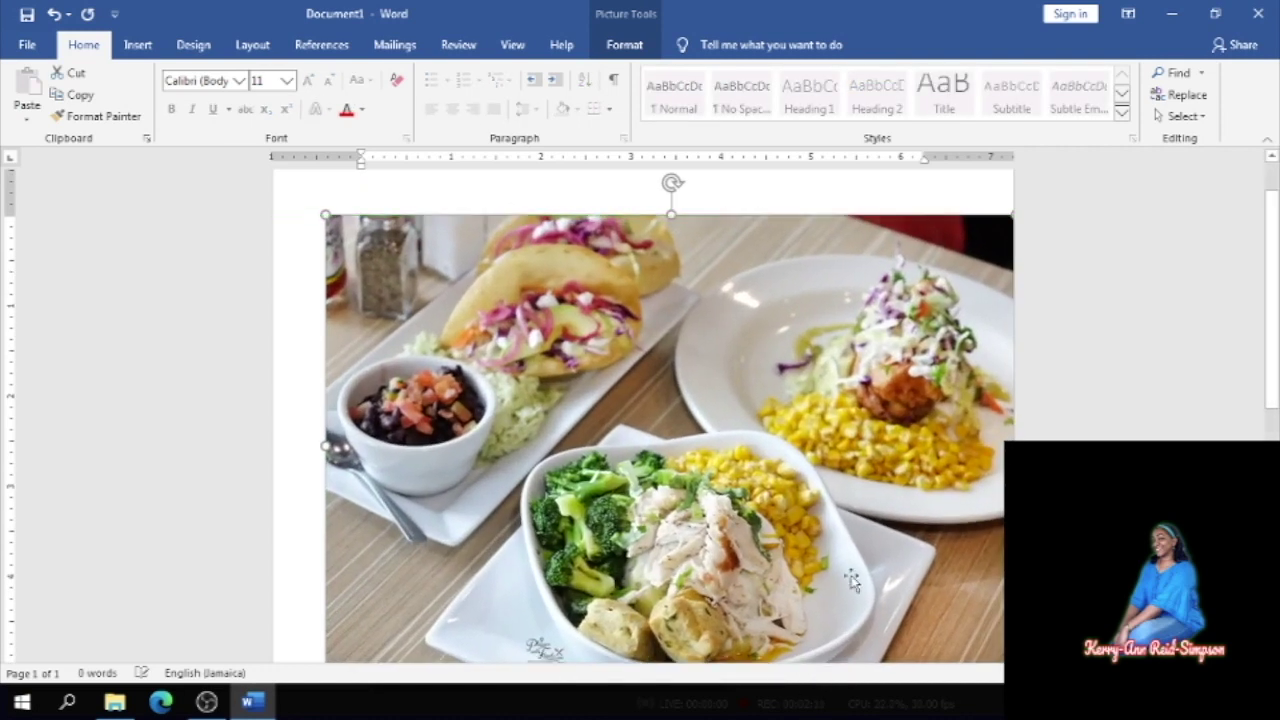
{"action": "scroll", "coordinate": [1276, 350], "scroll_direction": "down", "scroll_amount": 8}
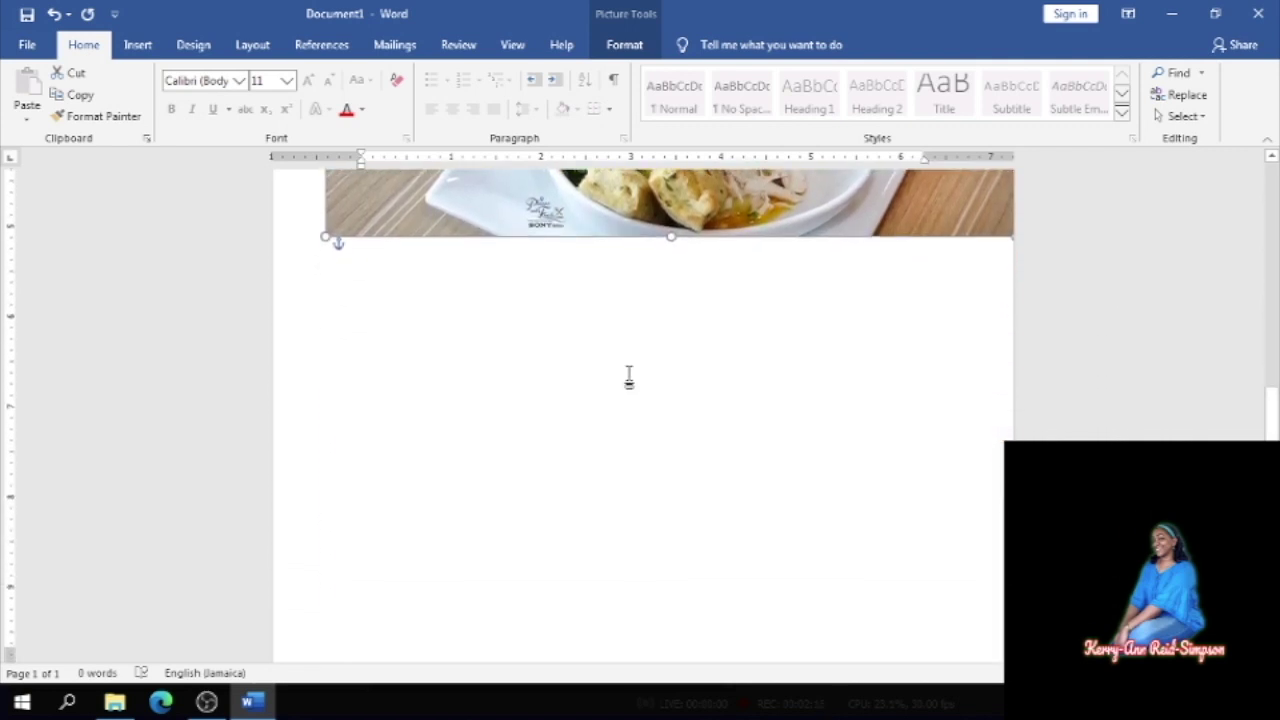
{"action": "left_click_drag", "start_coordinate": [327, 240], "coordinate": [232, 673]}
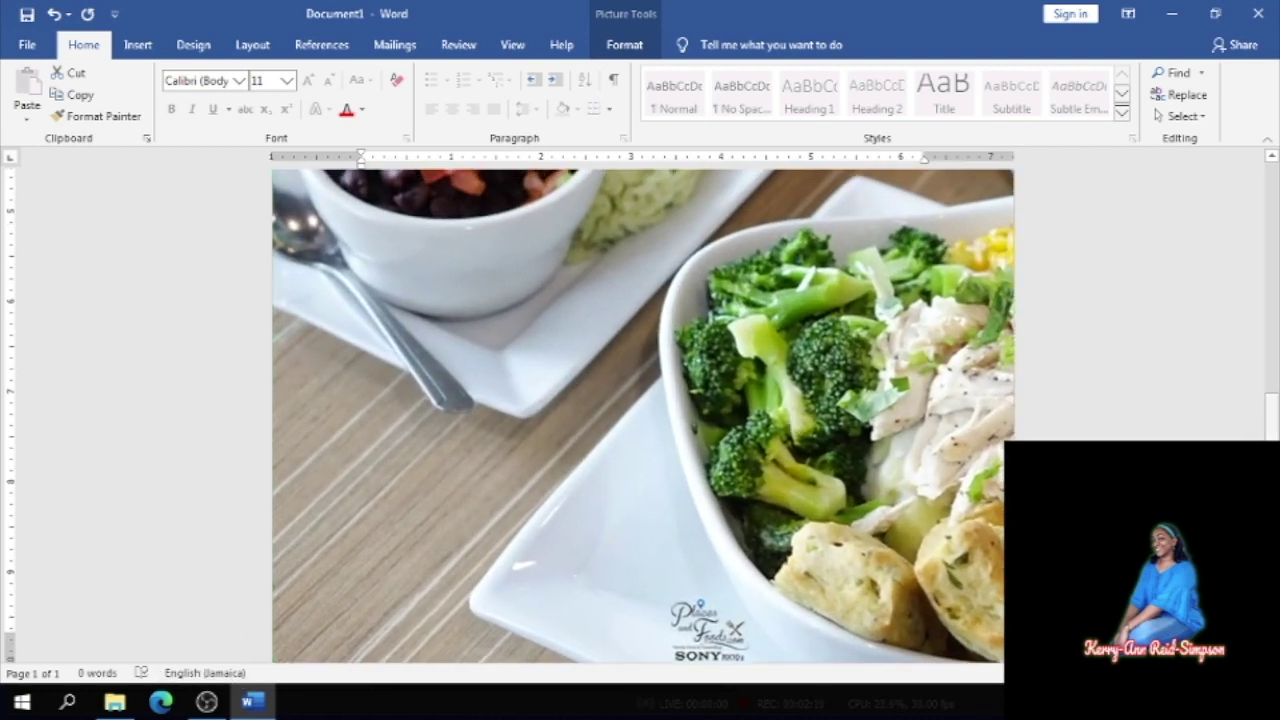
{"action": "scroll", "coordinate": [1257, 409], "scroll_direction": "up", "scroll_amount": 8}
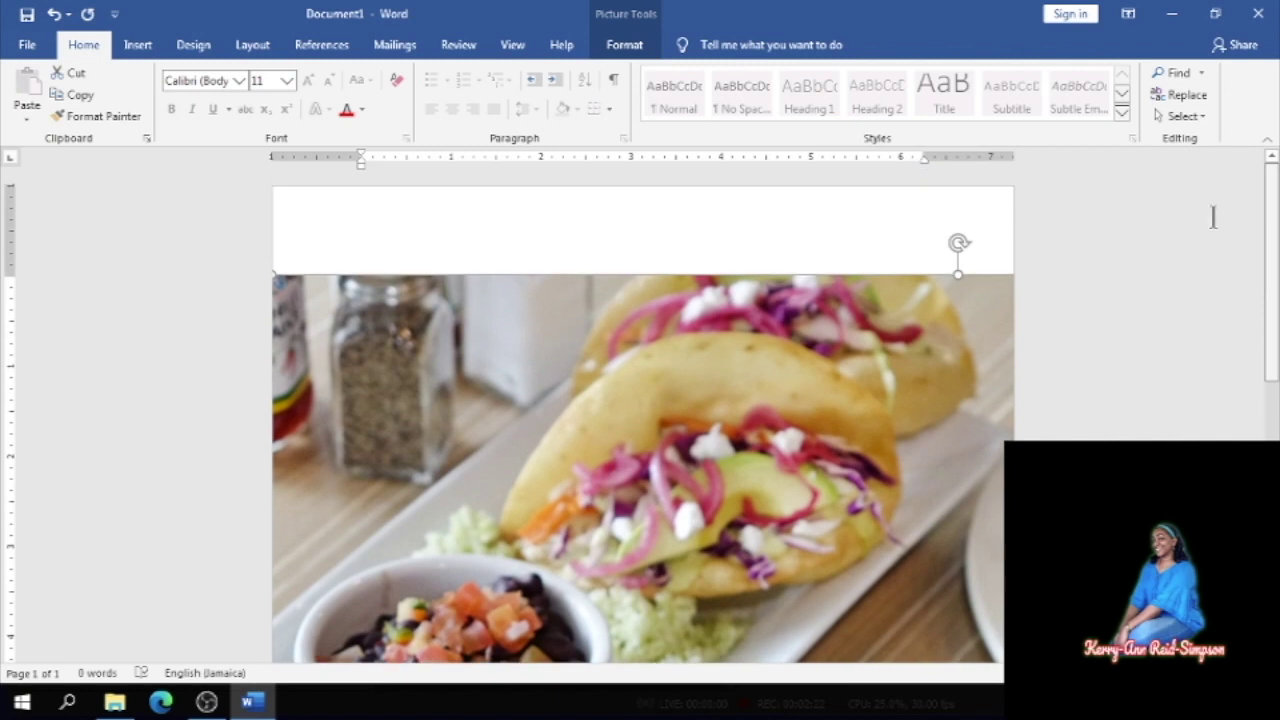
{"action": "left_click_drag", "start_coordinate": [1268, 277], "coordinate": [1268, 530]}
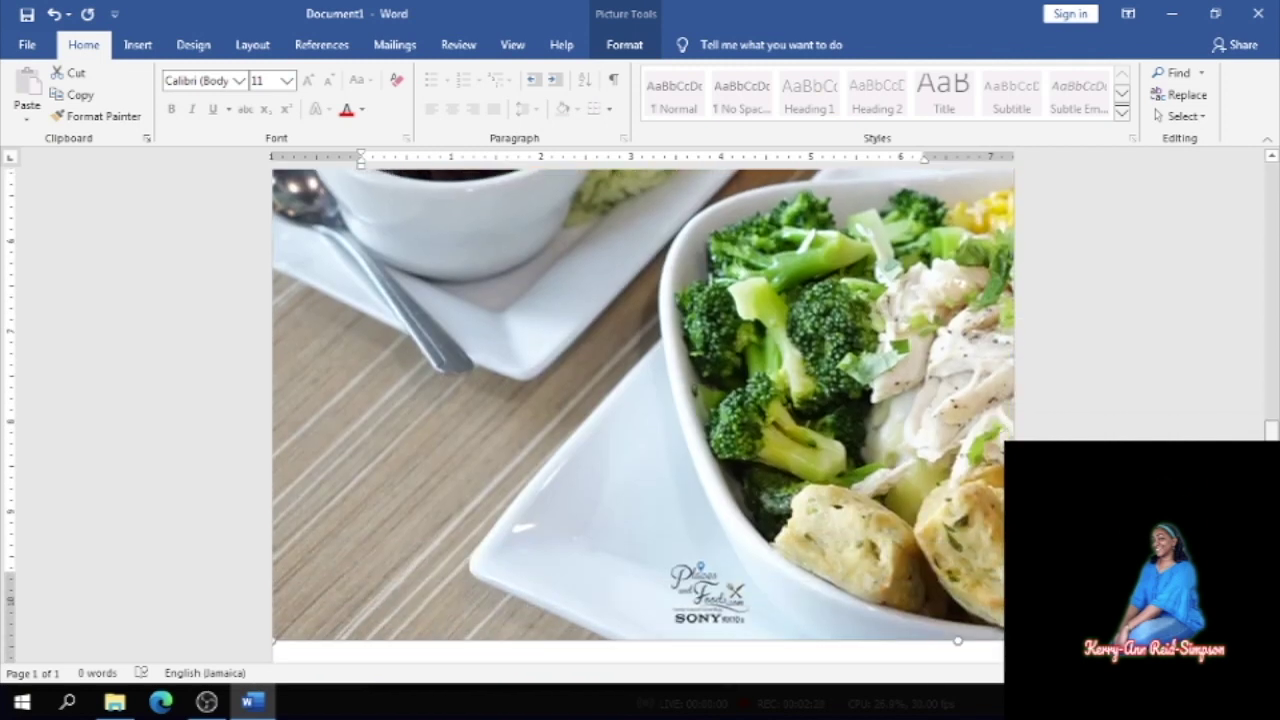
{"action": "scroll", "coordinate": [640, 416], "scroll_direction": "down", "scroll_amount": 1}
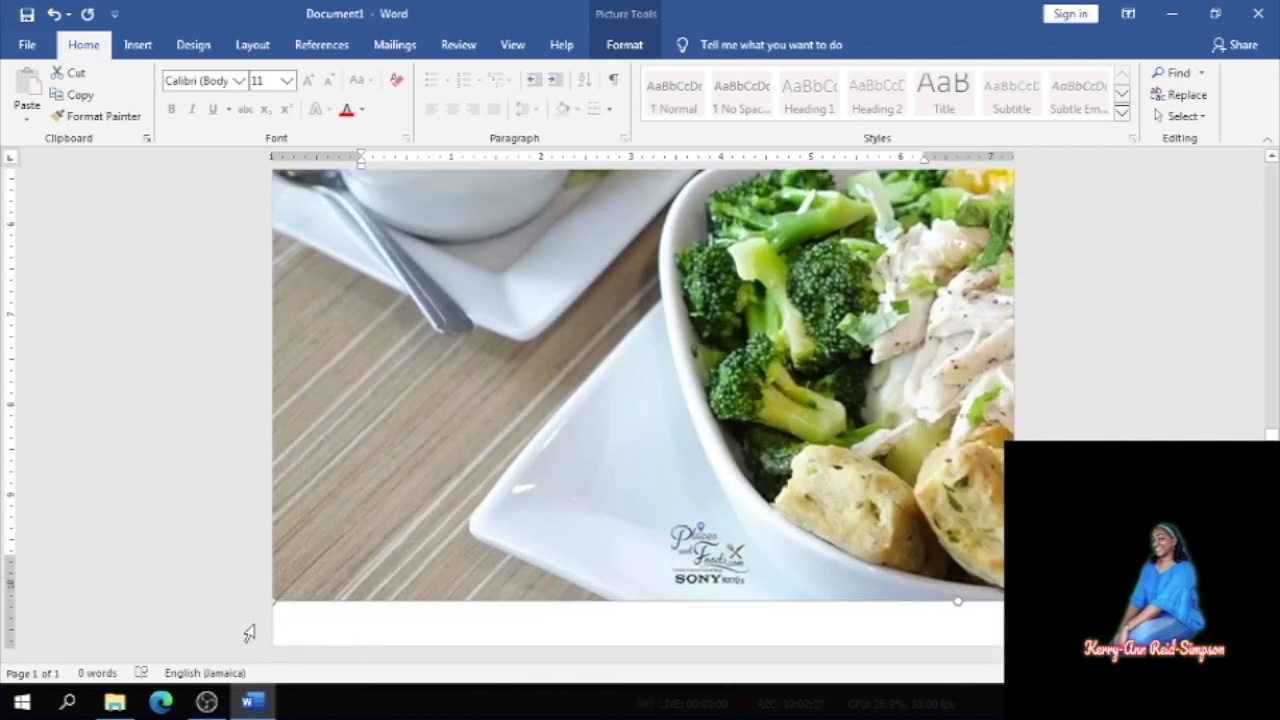
{"action": "left_click_drag", "start_coordinate": [273, 606], "coordinate": [277, 671]}
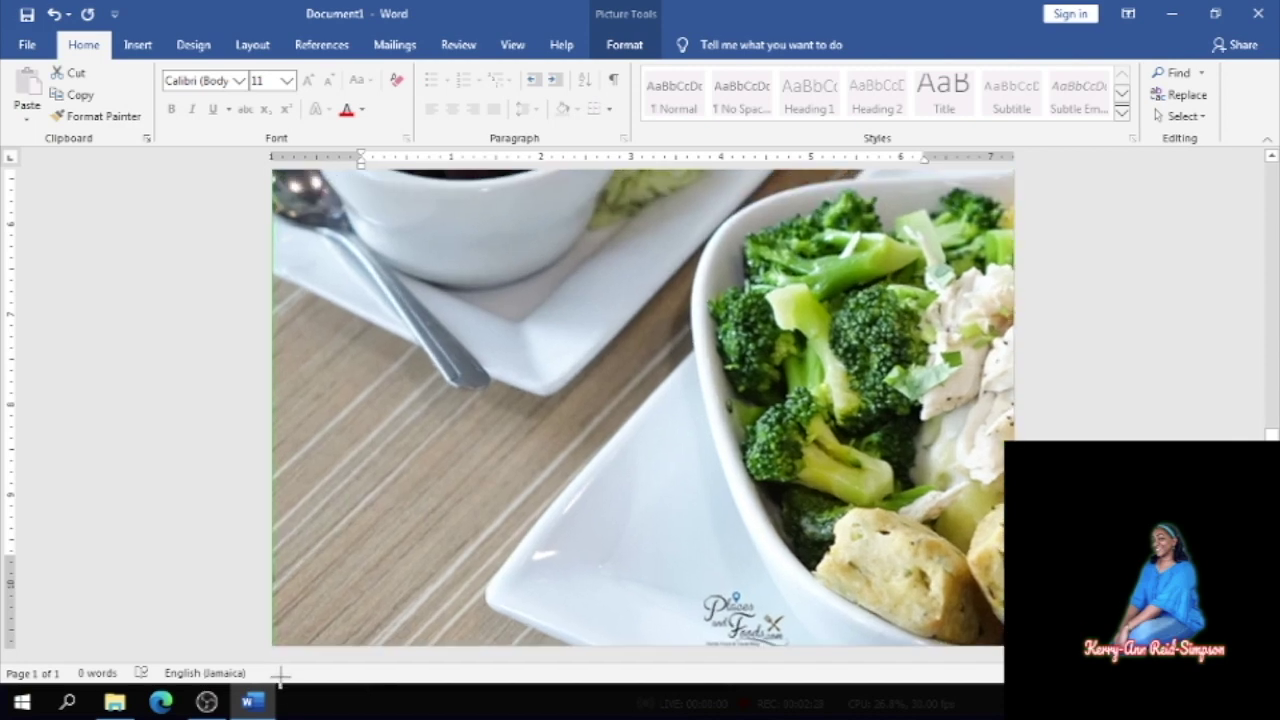
Try to stretch the photo's upper corner over the blank strip above it, and undo that resize
{"action": "left_click_drag", "start_coordinate": [1268, 435], "coordinate": [1249, 220]}
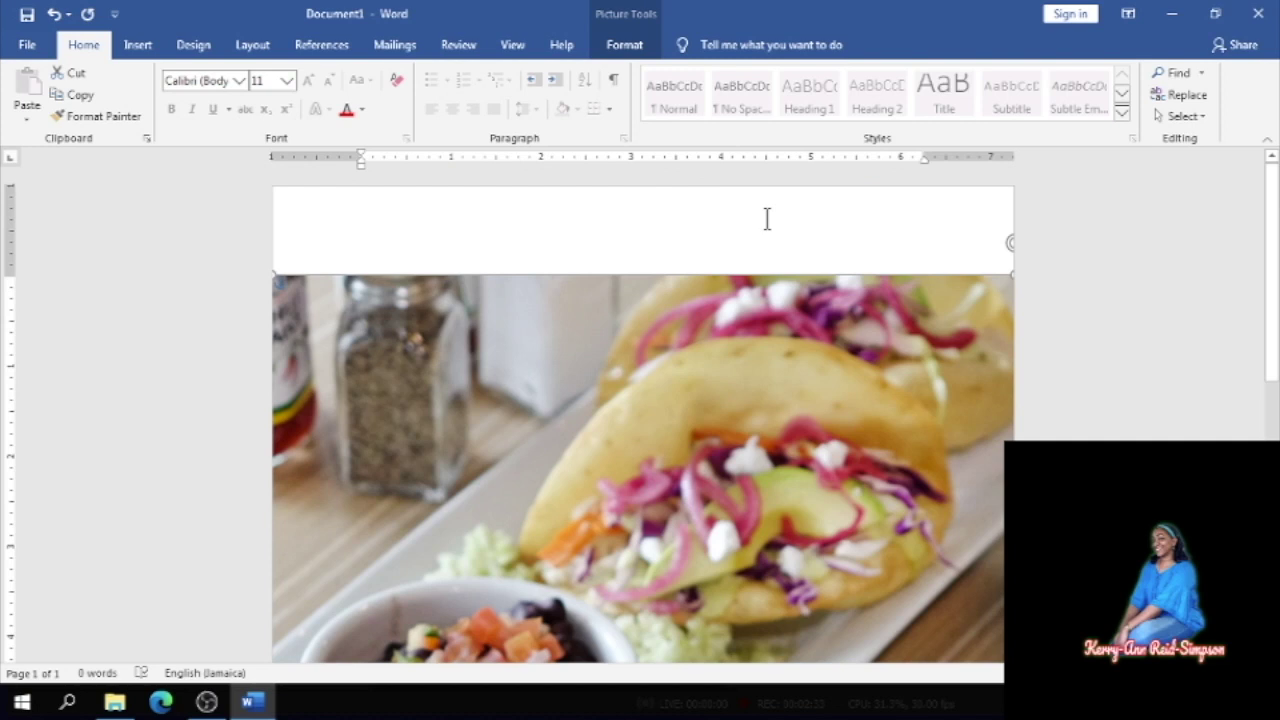
{"action": "left_click", "coordinate": [767, 219]}
{"action": "left_click", "coordinate": [295, 285]}
{"action": "left_click_drag", "start_coordinate": [272, 268], "coordinate": [258, 232]}
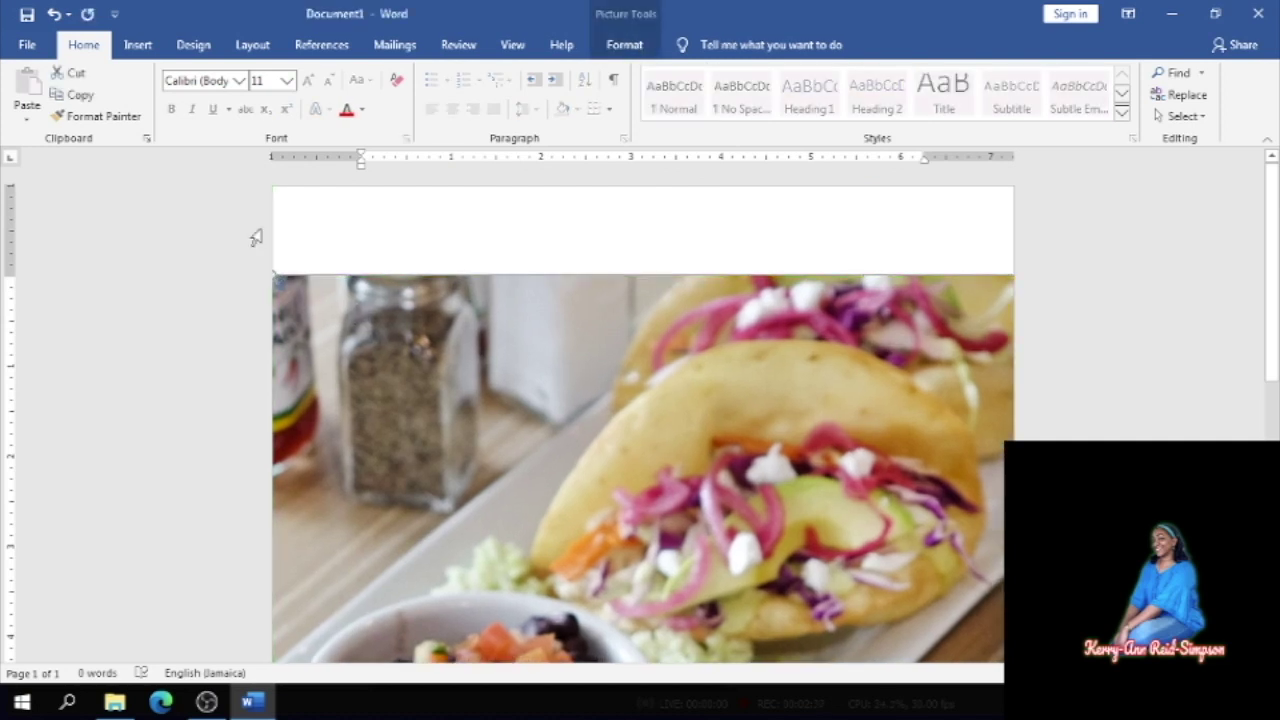
{"action": "left_click", "coordinate": [53, 14]}
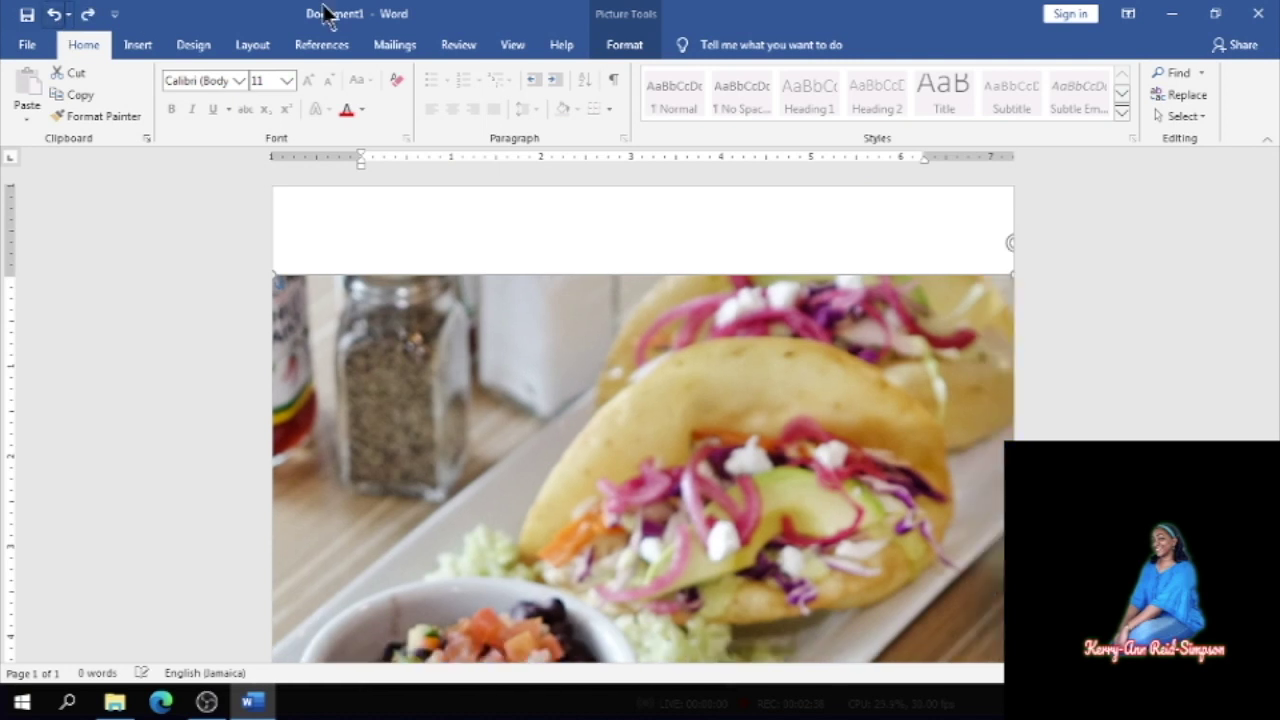
Set the page color to the standard light blue and deselect the photo
{"action": "left_click", "coordinate": [196, 46]}
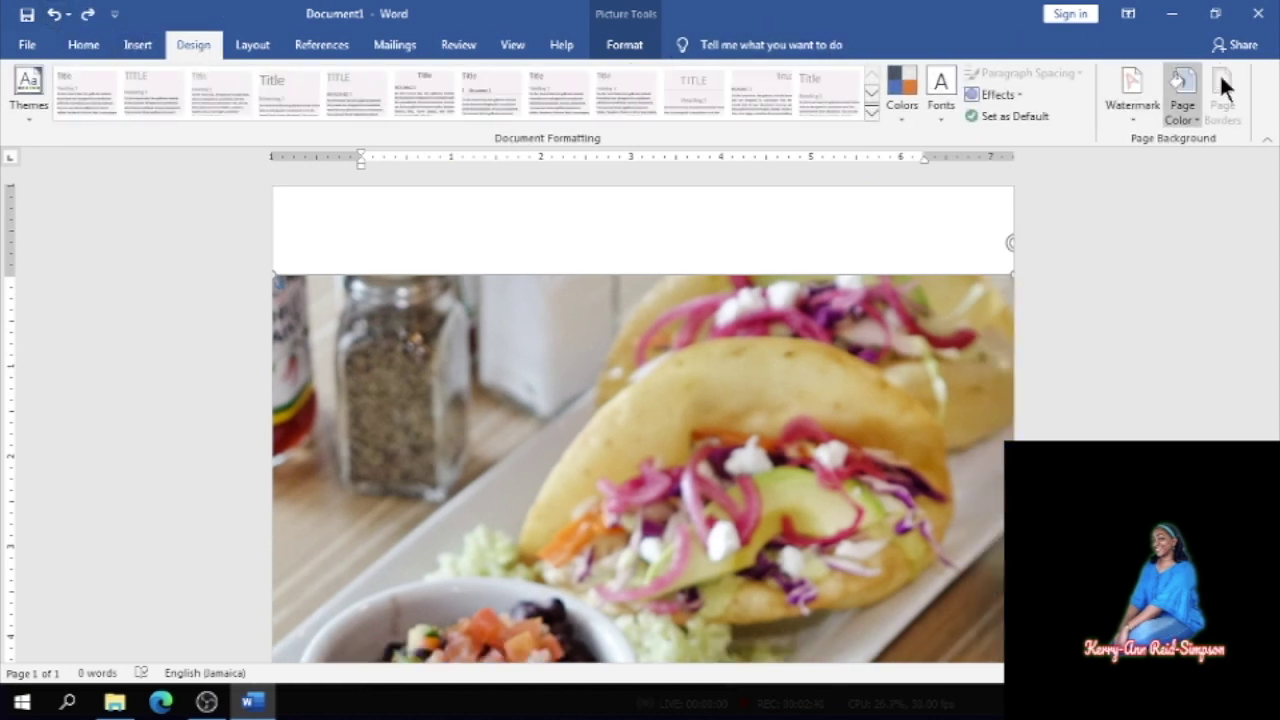
{"action": "left_click", "coordinate": [1190, 84]}
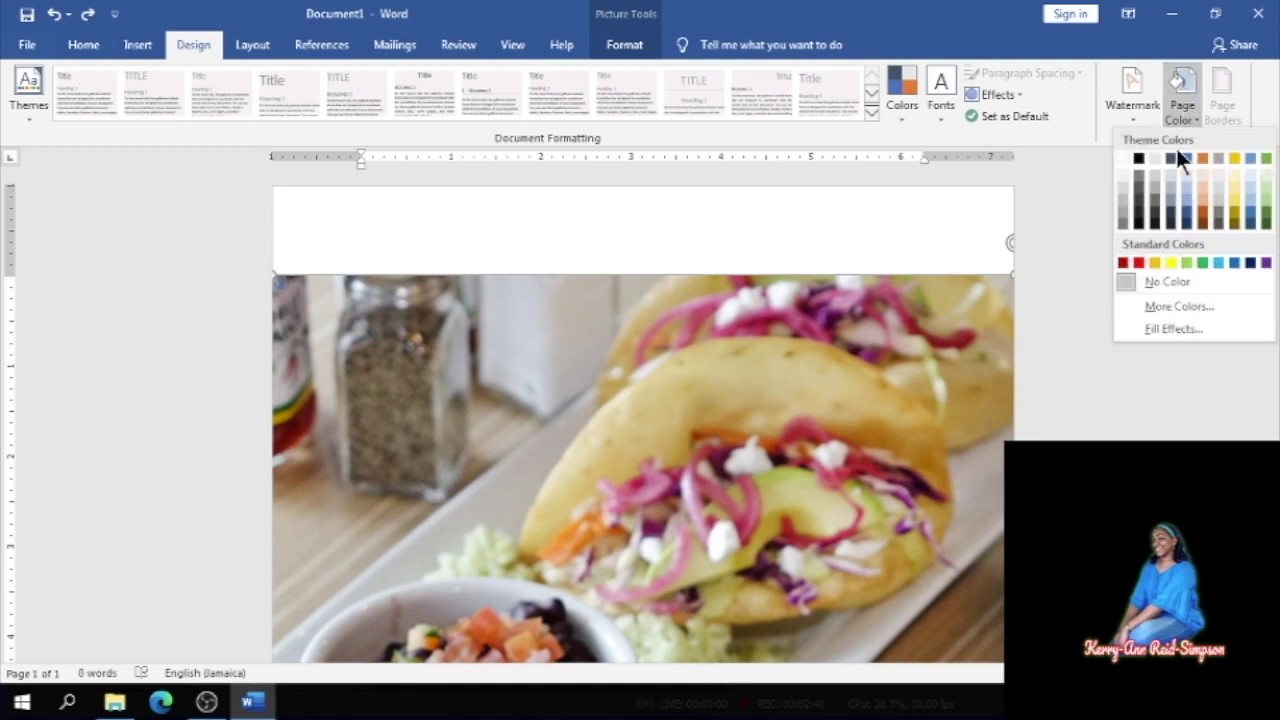
{"action": "left_click", "coordinate": [1217, 262]}
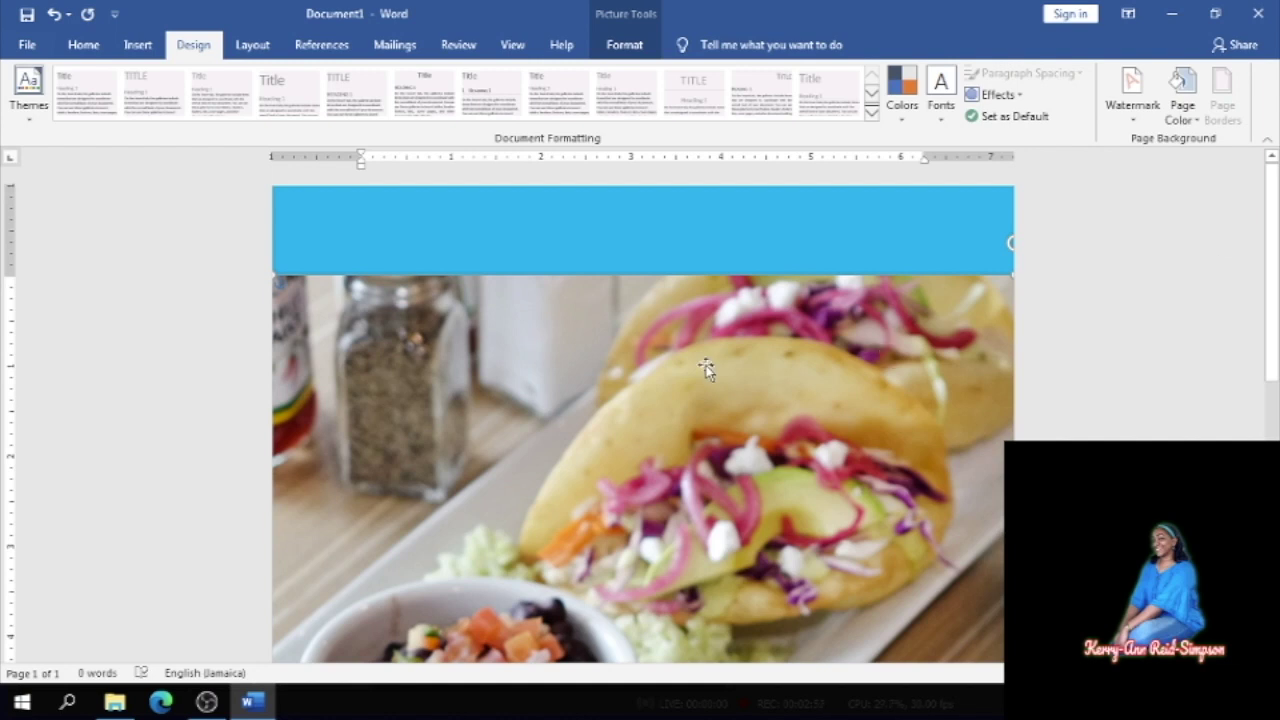
{"action": "left_click", "coordinate": [686, 225]}
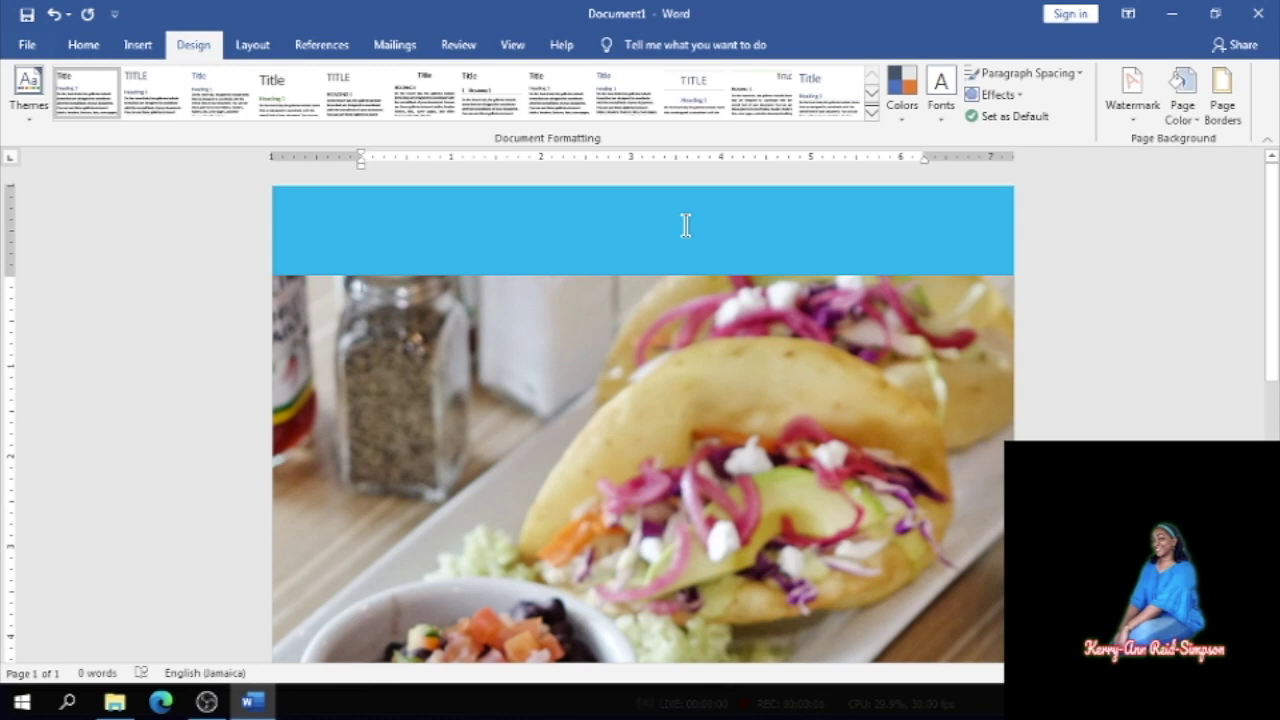
Insert the built-in blue banded sidebar text box and move it to the middle of the page
{"action": "left_click", "coordinate": [139, 43]}
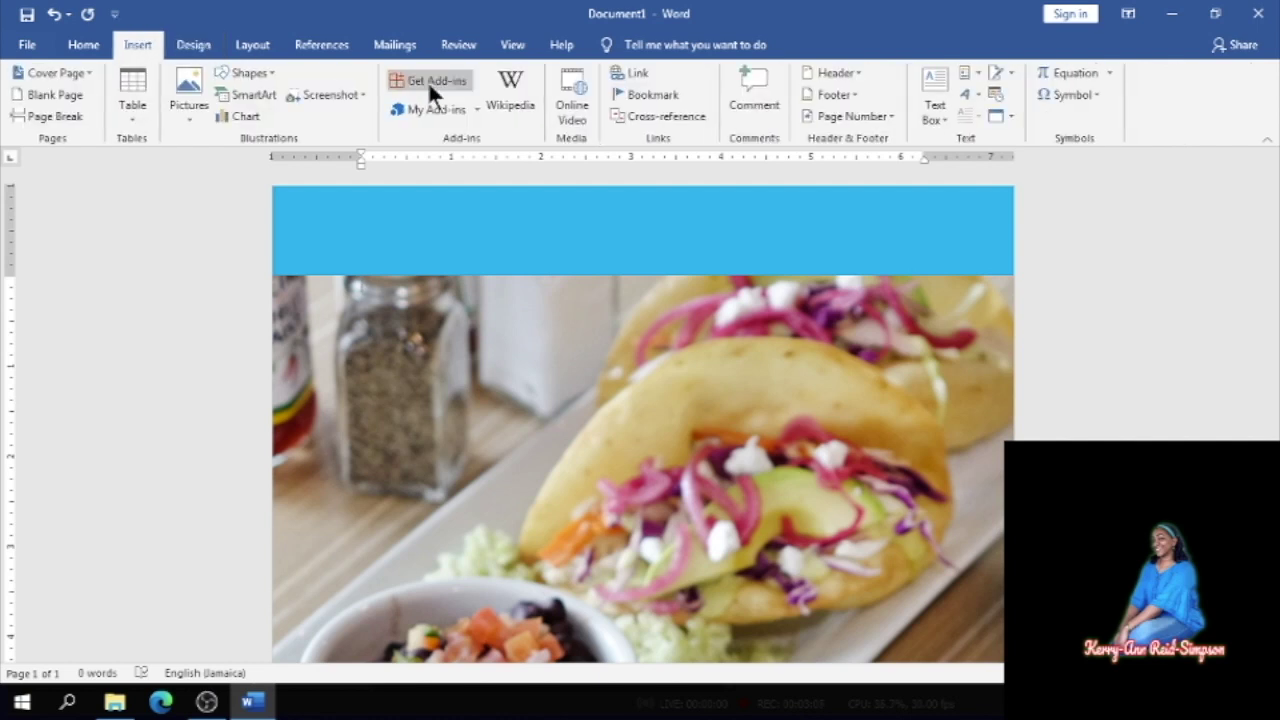
{"action": "left_click", "coordinate": [933, 85]}
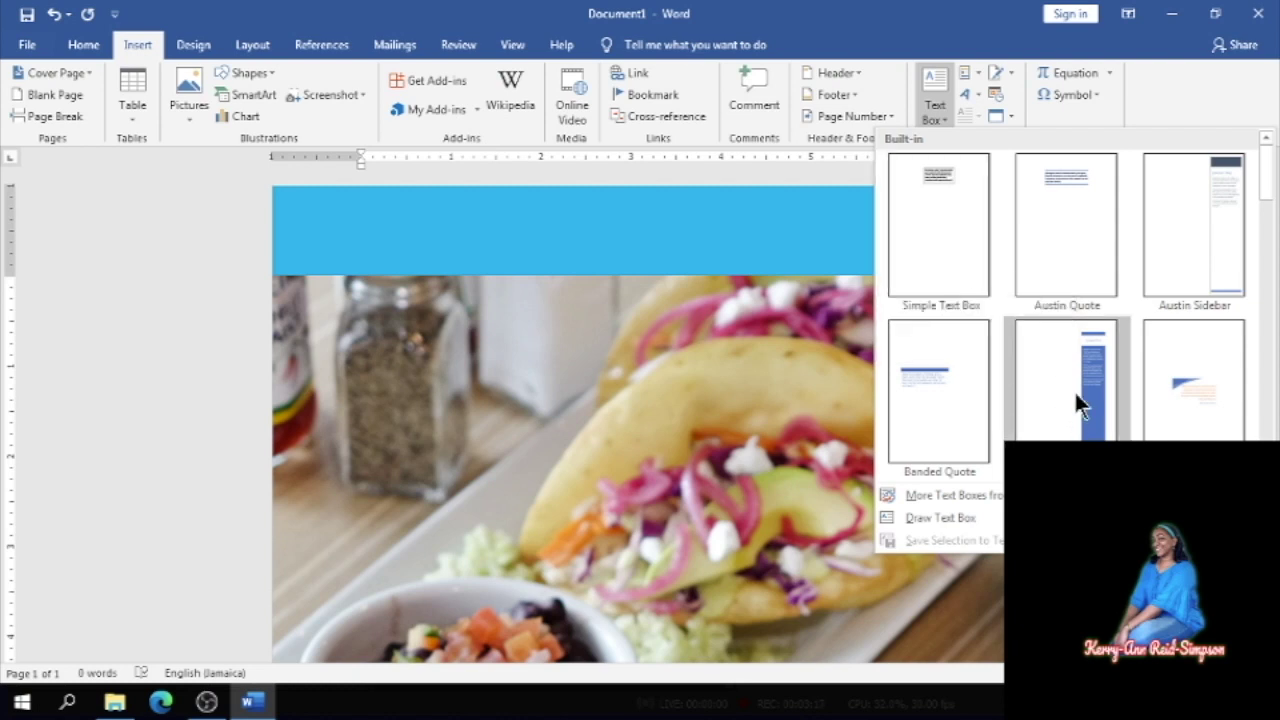
{"action": "left_click", "coordinate": [1054, 374]}
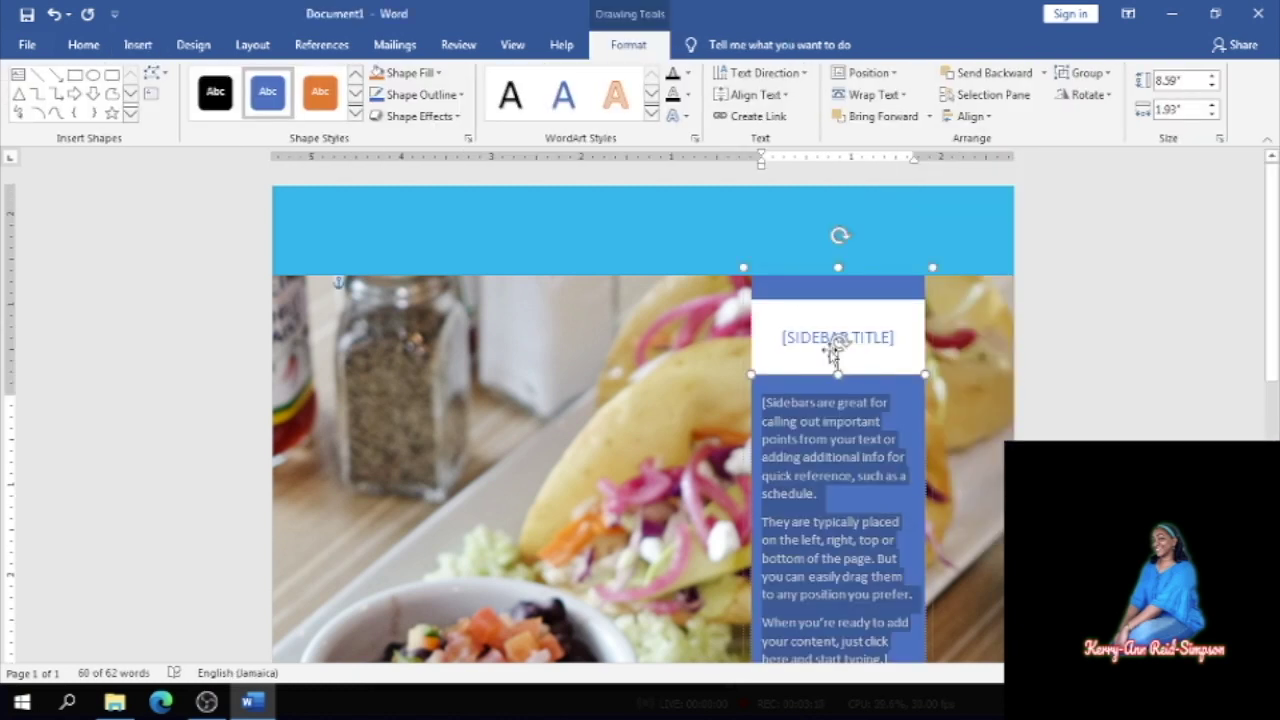
{"action": "left_click_drag", "start_coordinate": [785, 271], "coordinate": [595, 258]}
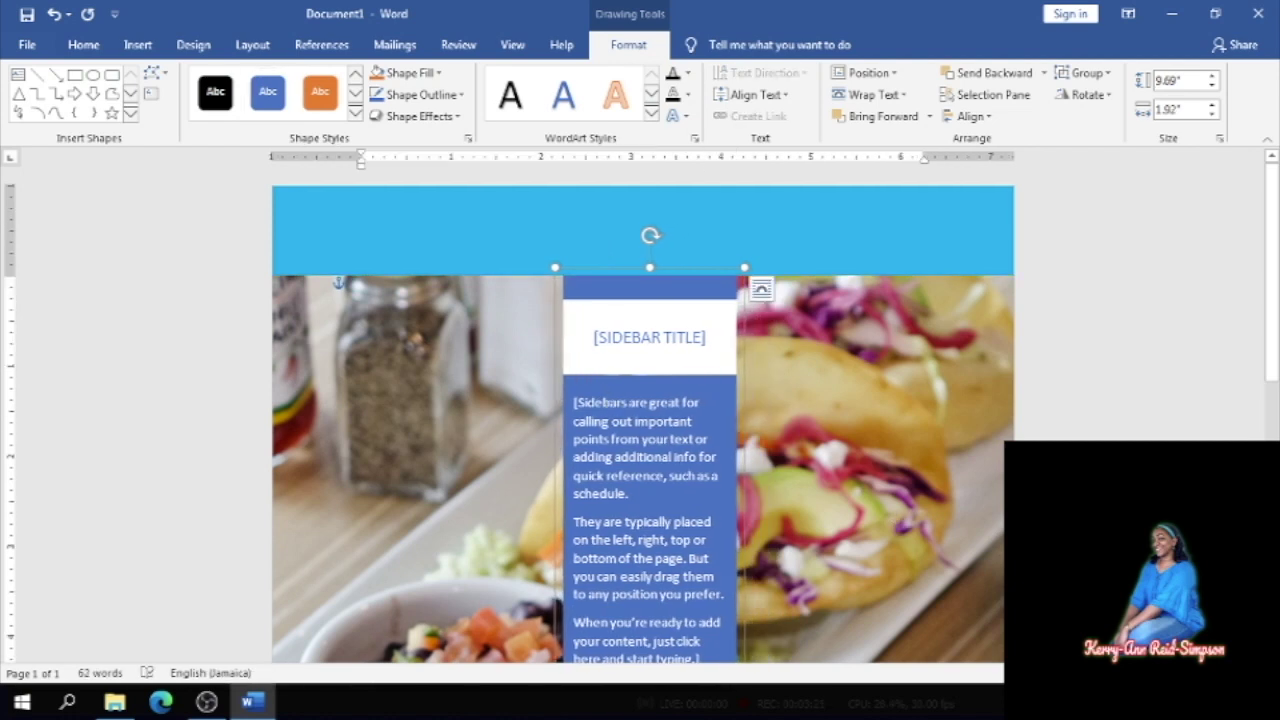
Widen the sidebar text box on both sides to about 3.75" so it is centred over the photo
{"action": "scroll", "coordinate": [817, 575], "scroll_direction": "down", "scroll_amount": 4}
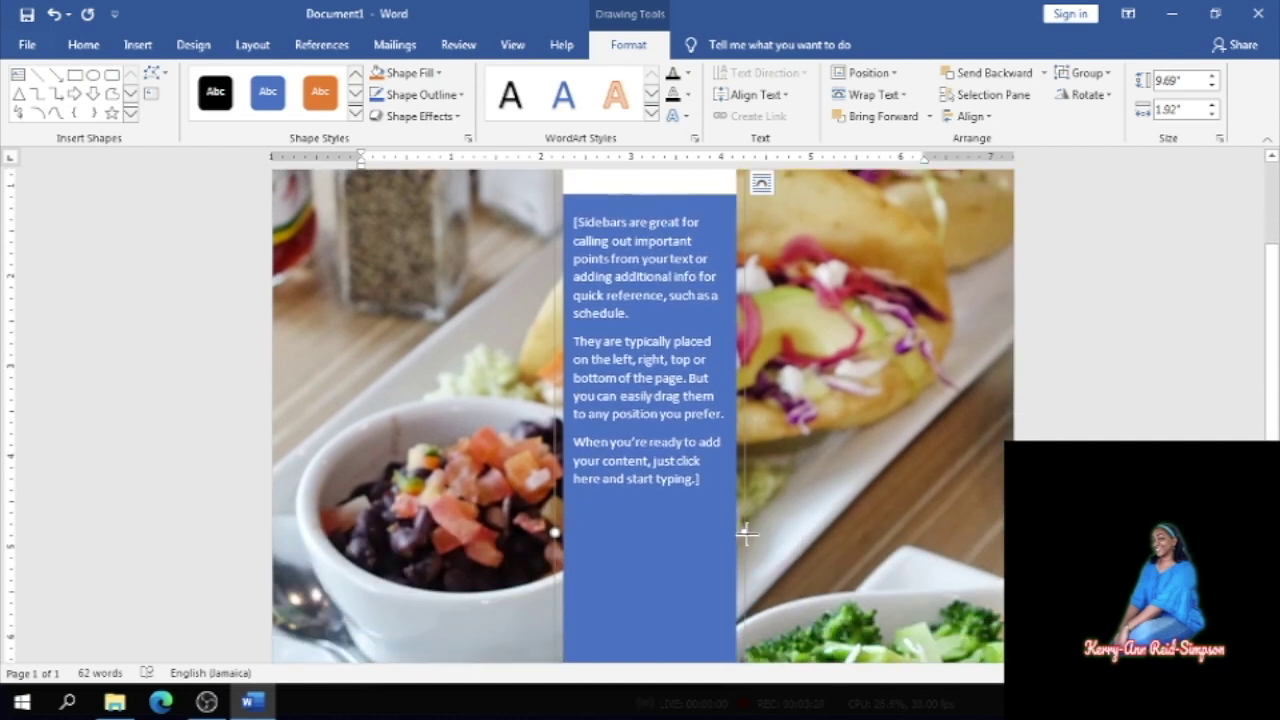
{"action": "left_click_drag", "start_coordinate": [744, 532], "coordinate": [812, 537]}
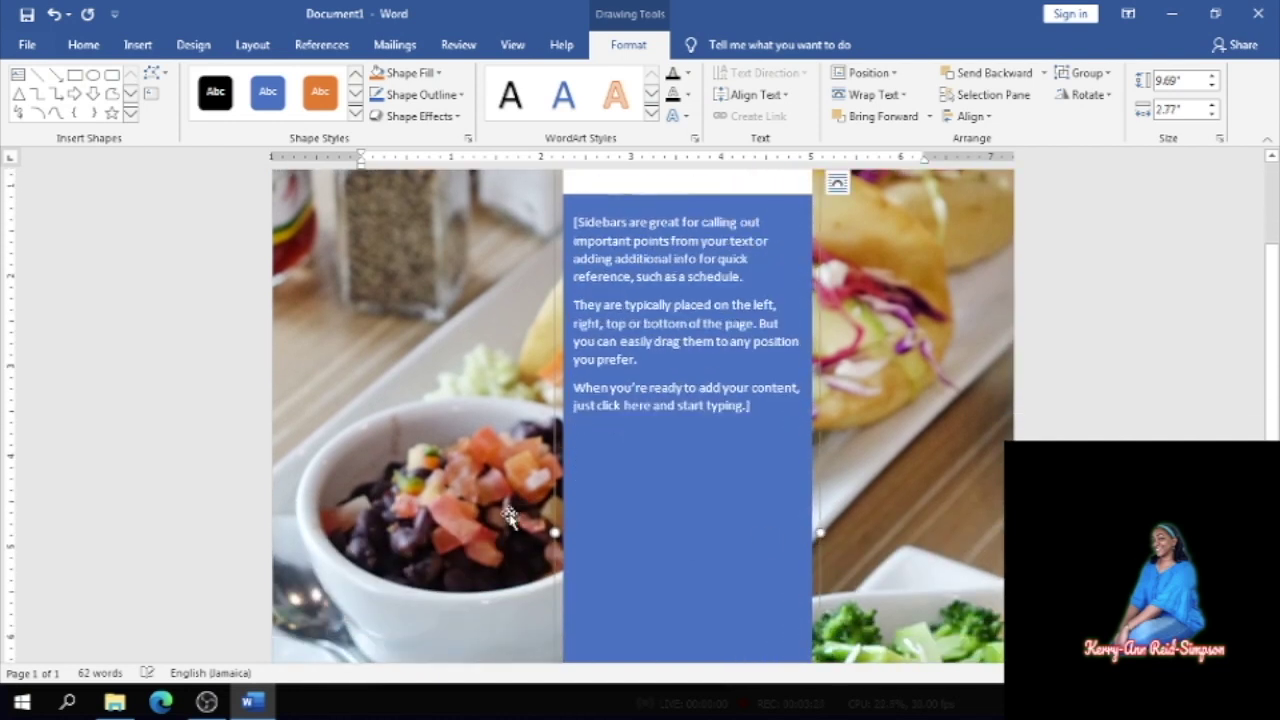
{"action": "left_click_drag", "start_coordinate": [559, 535], "coordinate": [468, 533]}
{"action": "scroll", "coordinate": [1276, 236], "scroll_direction": "up", "scroll_amount": 3}
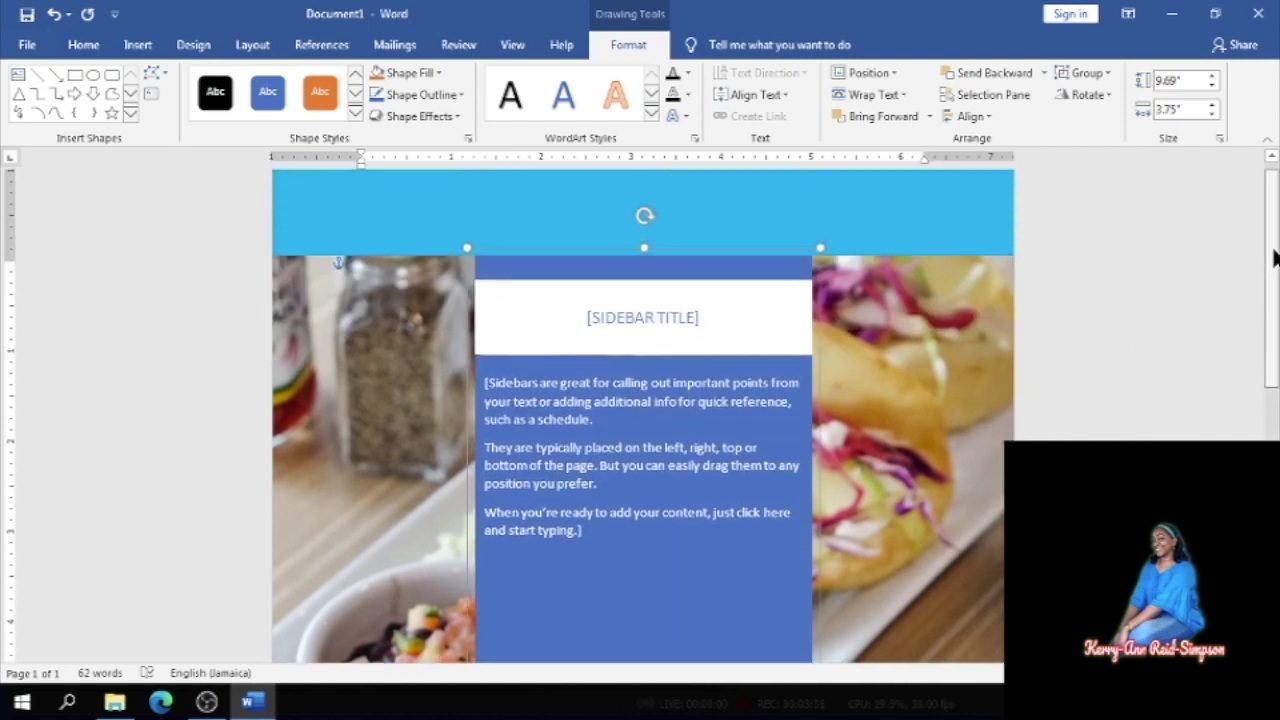
Replace the sidebar title placeholder with MENU
{"action": "left_click", "coordinate": [588, 340]}
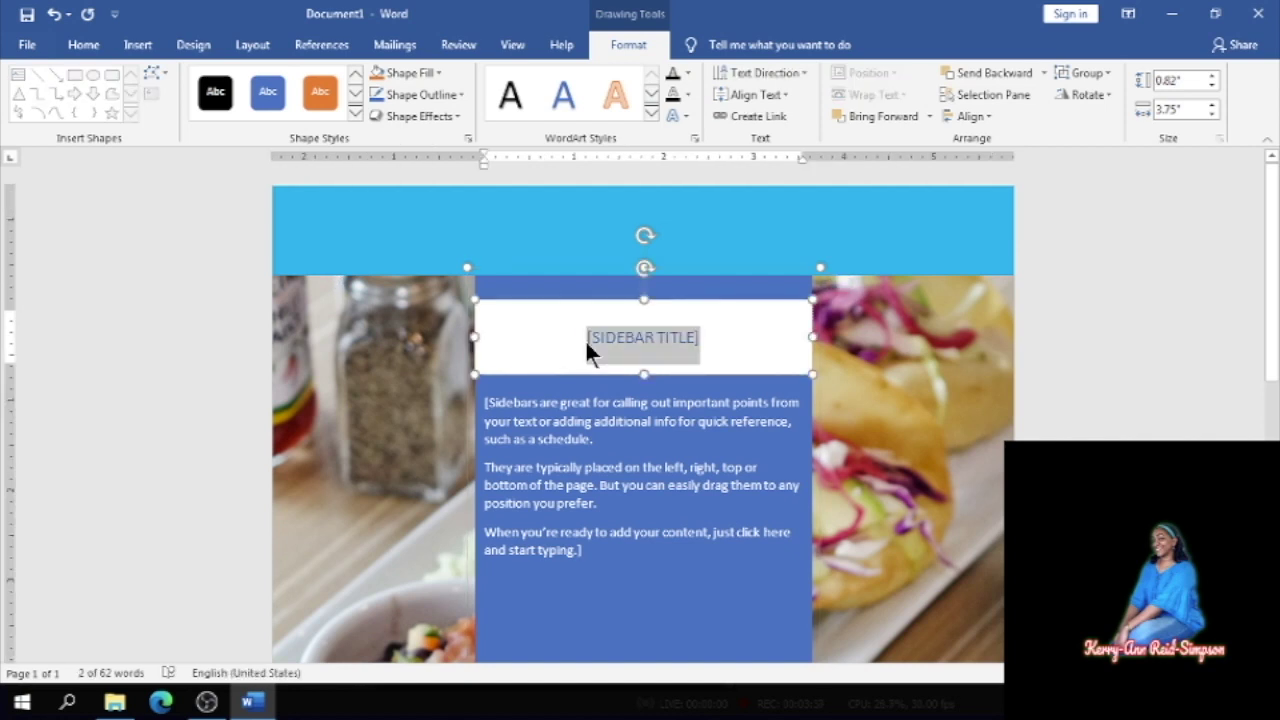
{"action": "type", "text": "ME"}
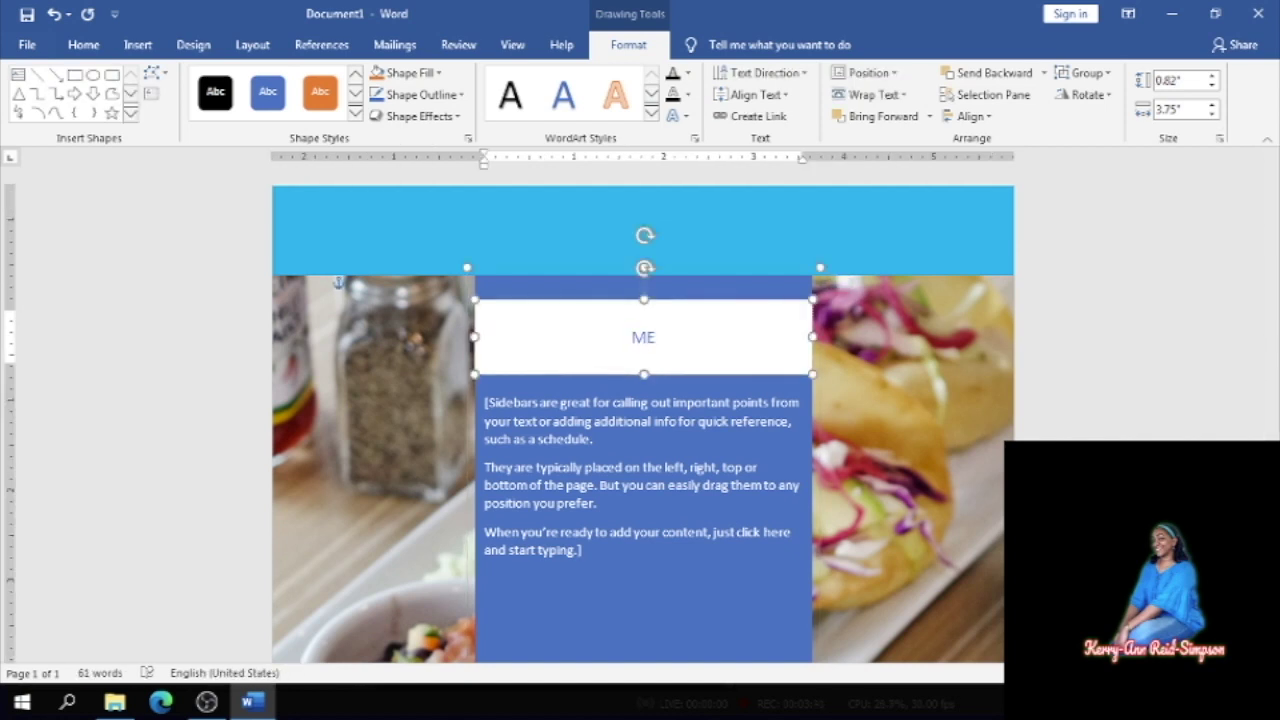
{"action": "type", "text": "NU"}
Format the MENU title in the 1-2-3 GO! font at size 36 and deselect it
{"action": "left_click_drag", "start_coordinate": [674, 337], "coordinate": [604, 341]}
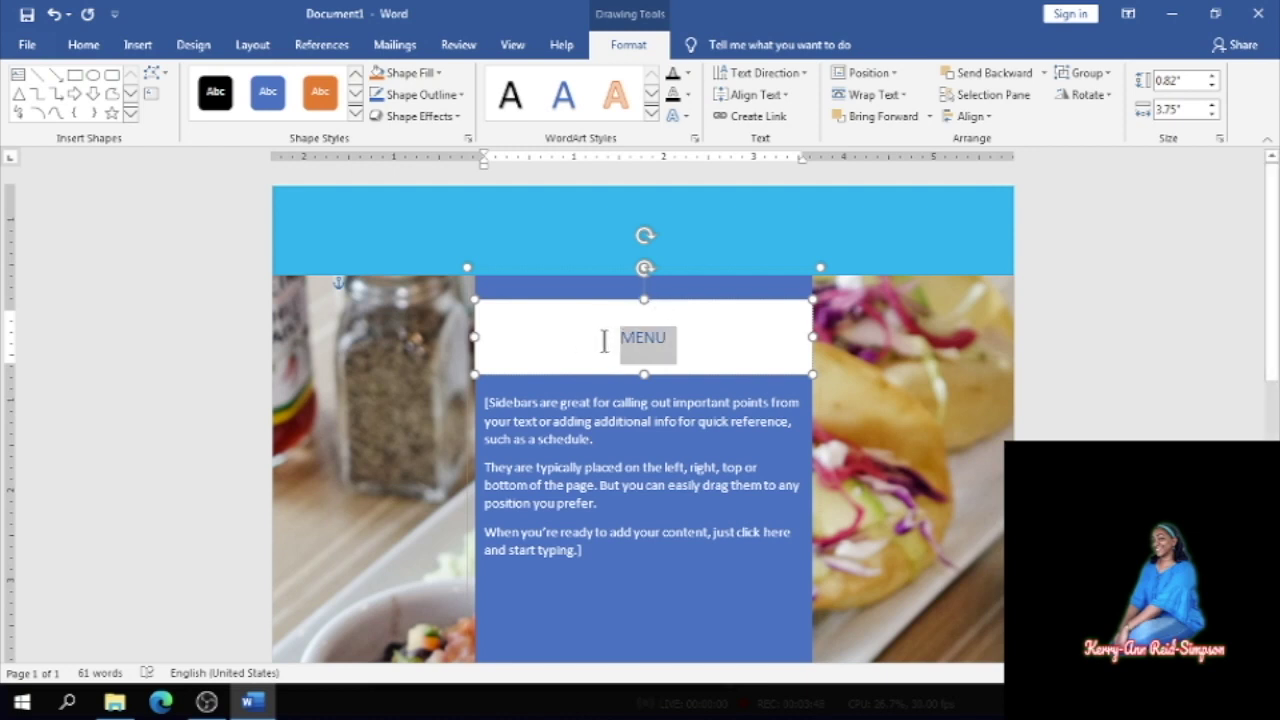
{"action": "left_click", "coordinate": [89, 40]}
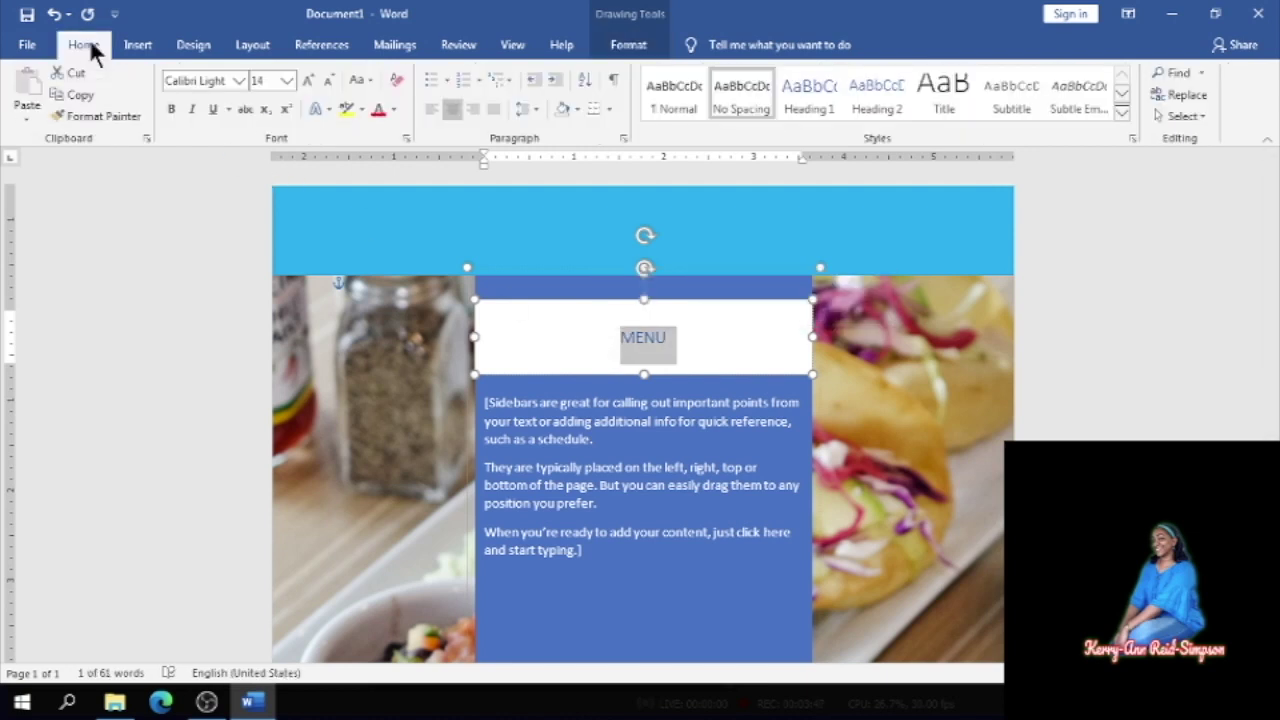
{"action": "left_click", "coordinate": [238, 82]}
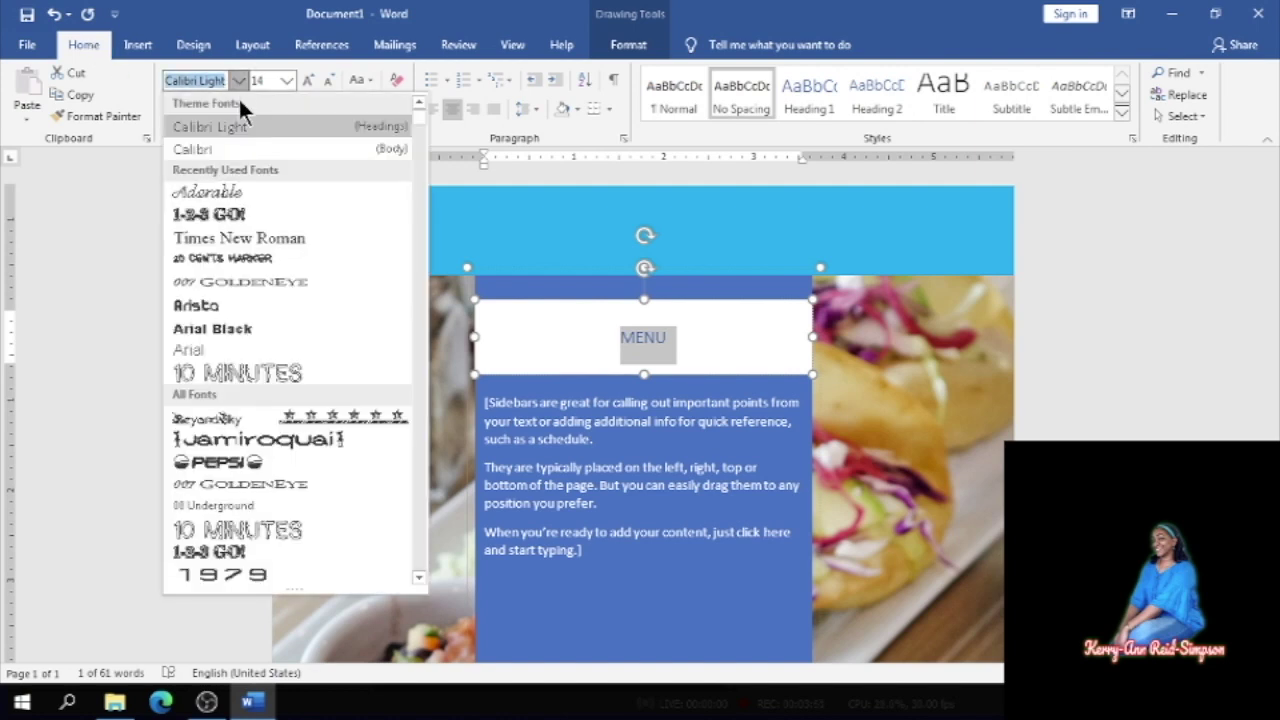
{"action": "left_click", "coordinate": [223, 211]}
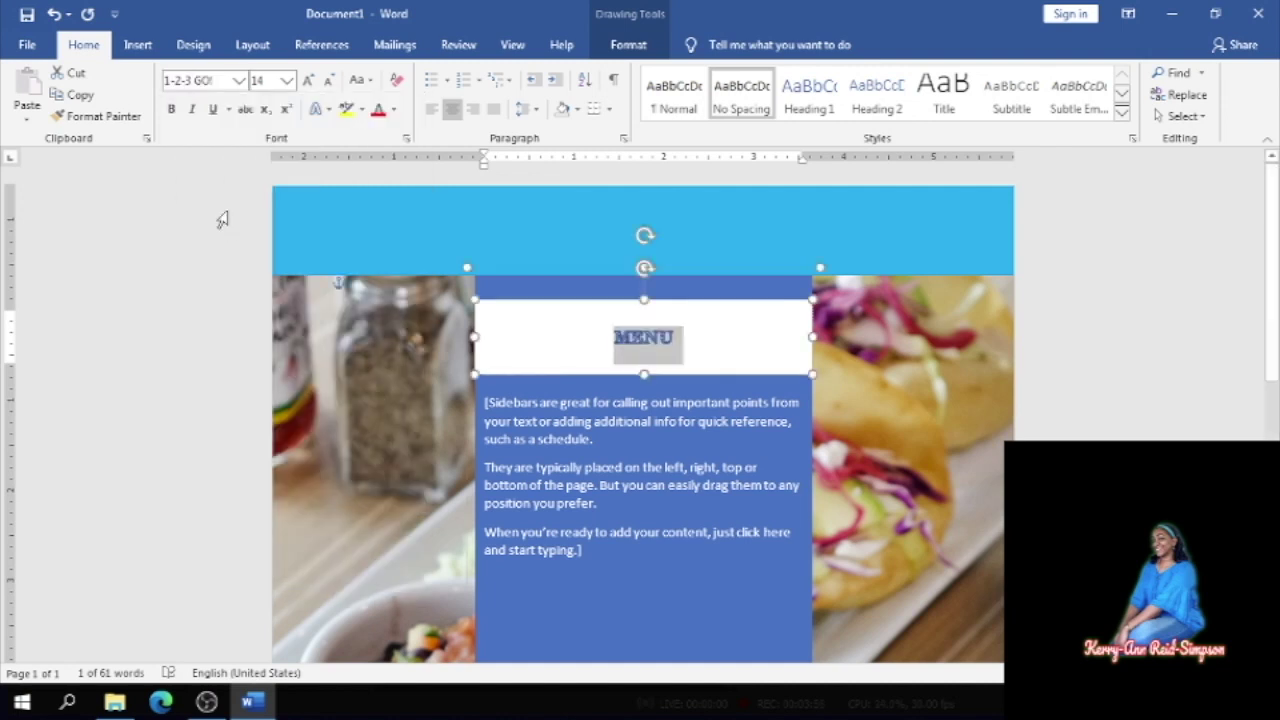
{"action": "left_click", "coordinate": [286, 80]}
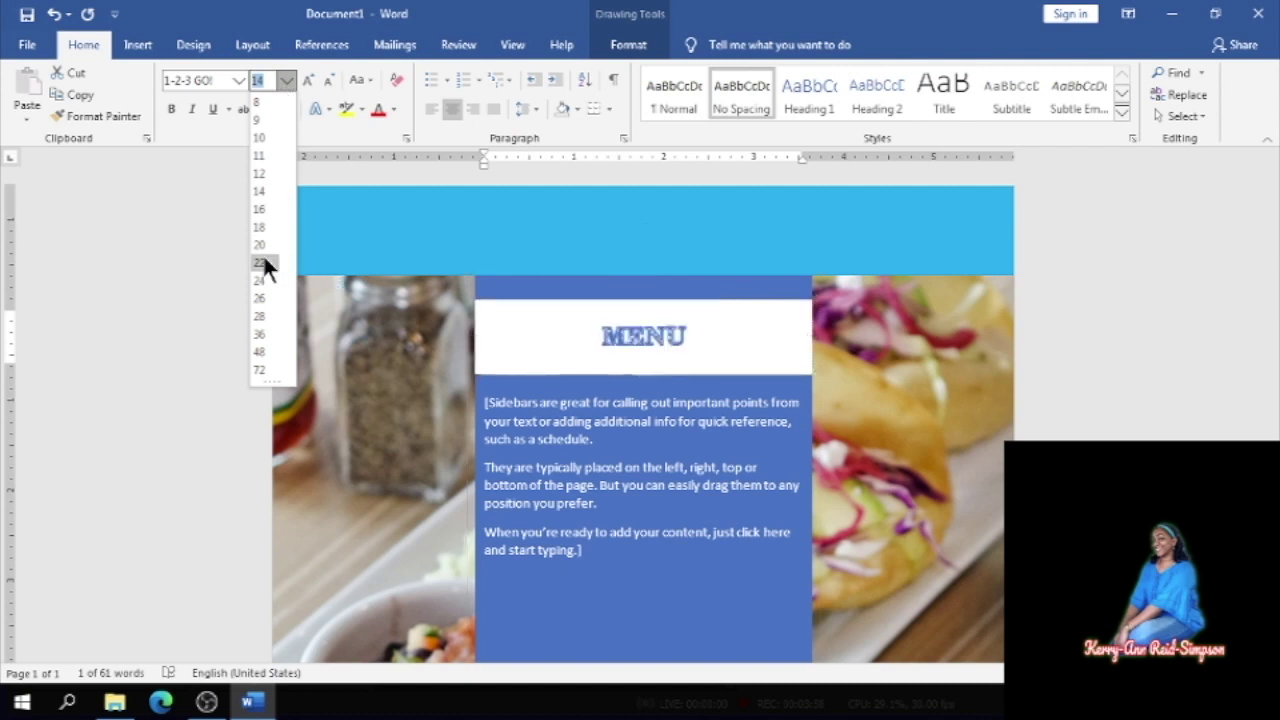
{"action": "left_click", "coordinate": [263, 331]}
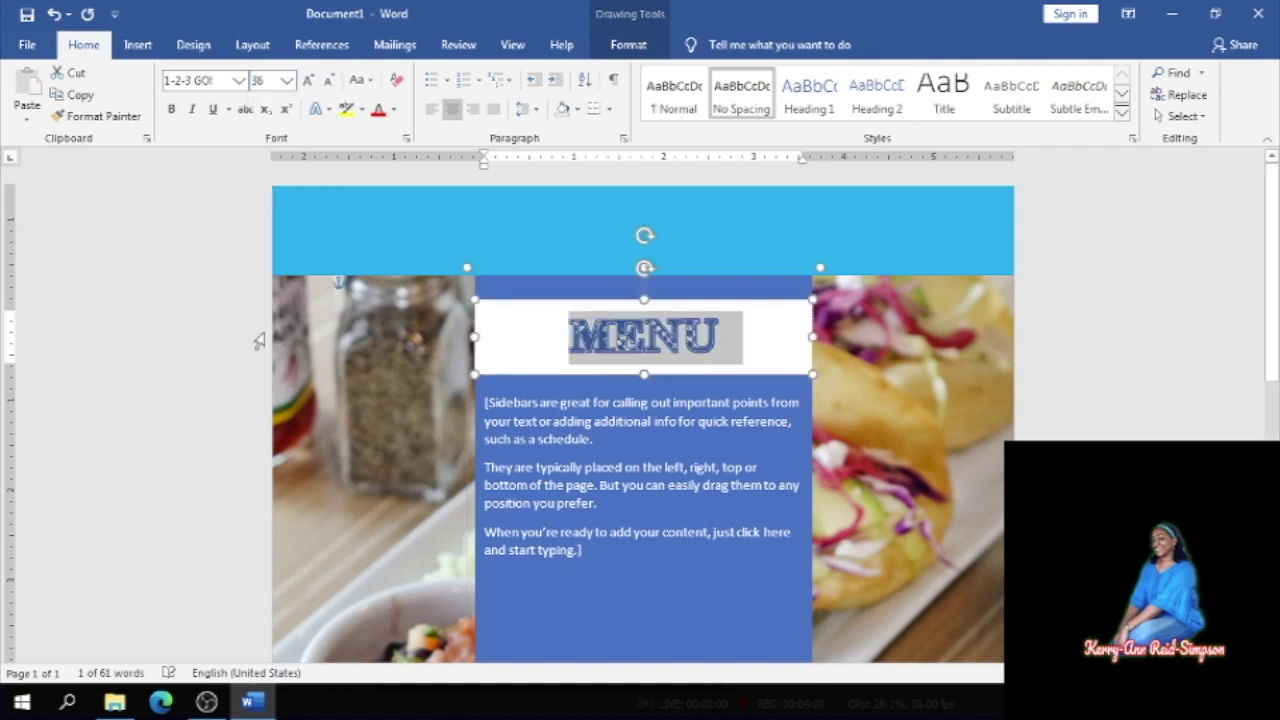
{"action": "left_click", "coordinate": [935, 407]}
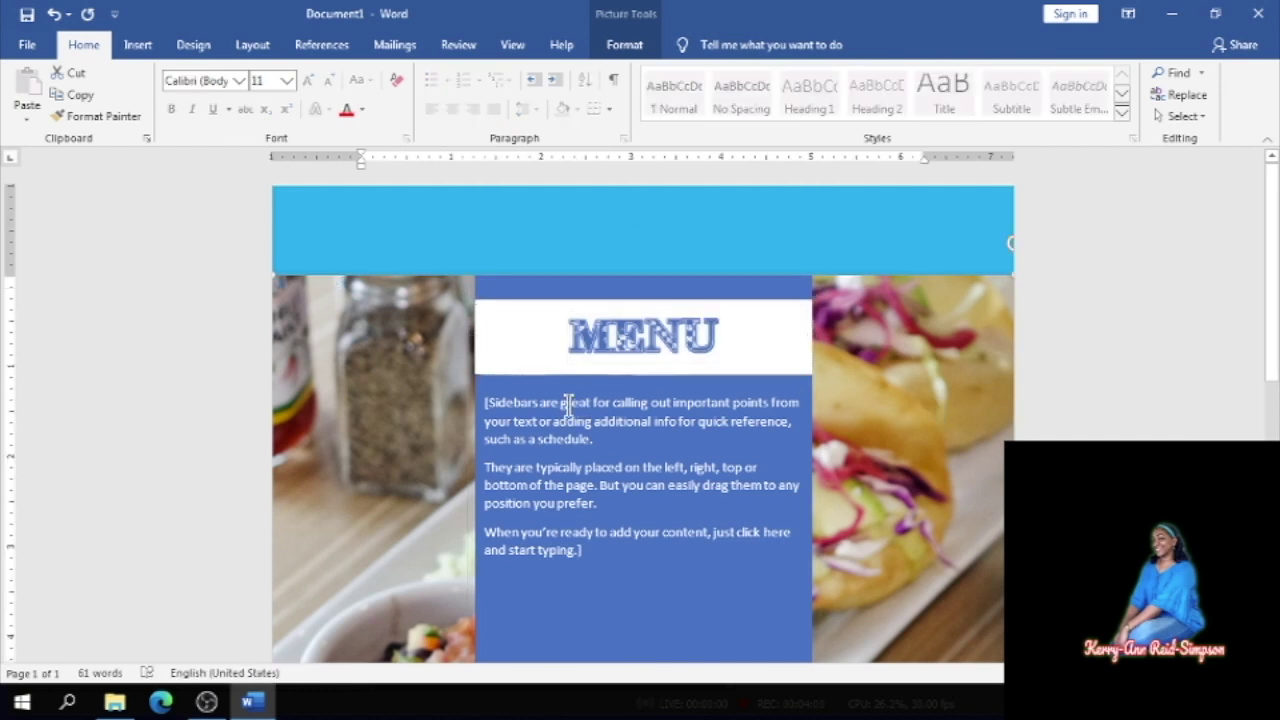
Replace the sidebar's body placeholder text with the heading Appetizers and centre it
{"action": "left_click", "coordinate": [490, 405]}
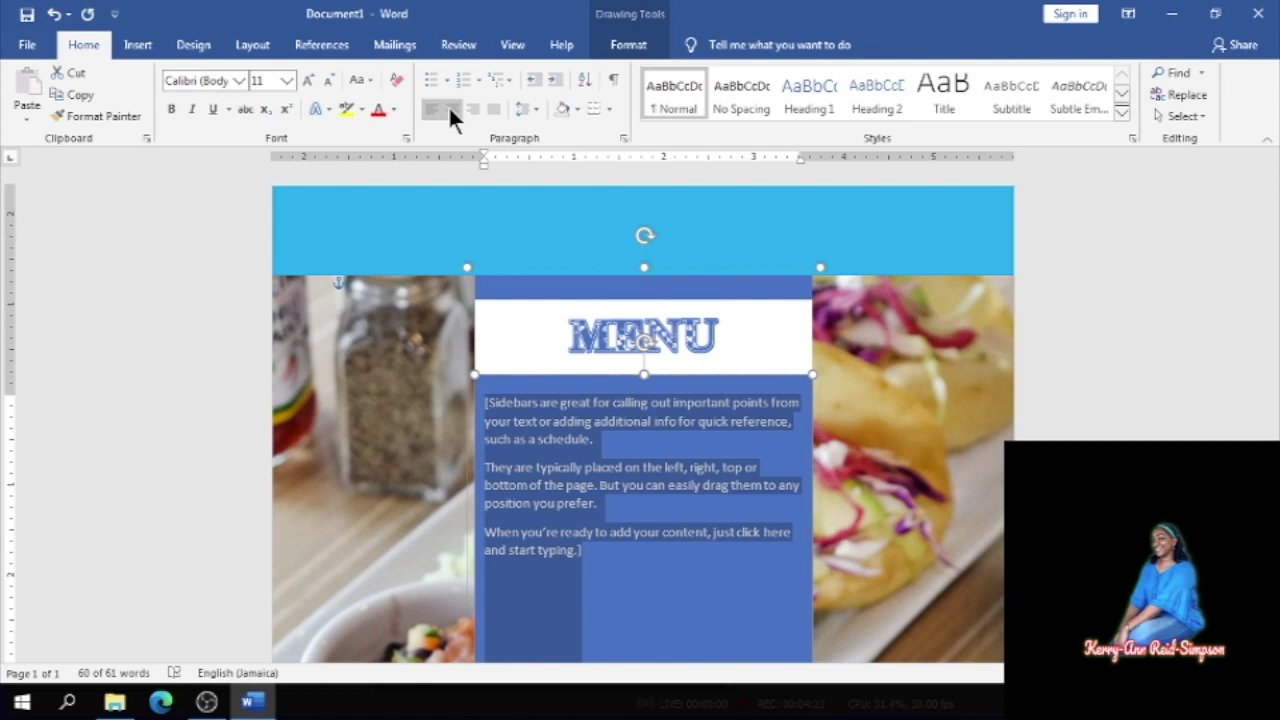
{"action": "type", "text": "A"}
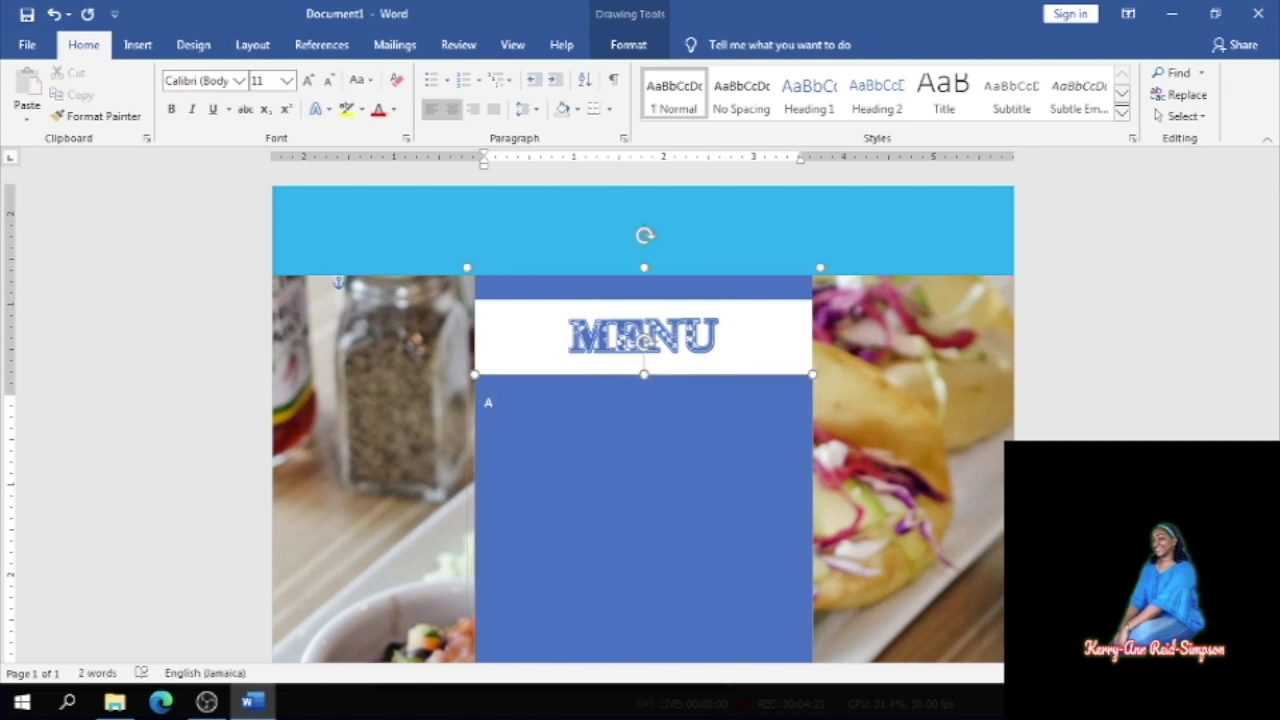
{"action": "type", "text": "ppetizers"}
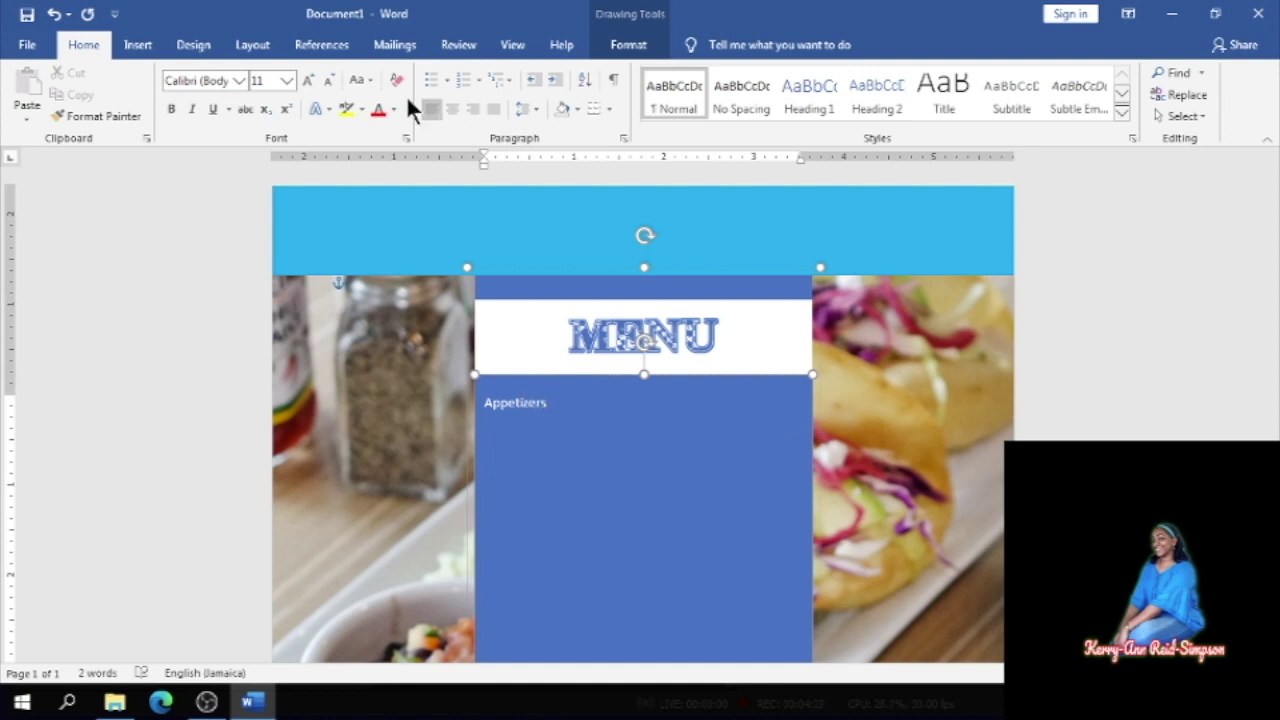
{"action": "left_click", "coordinate": [451, 109]}
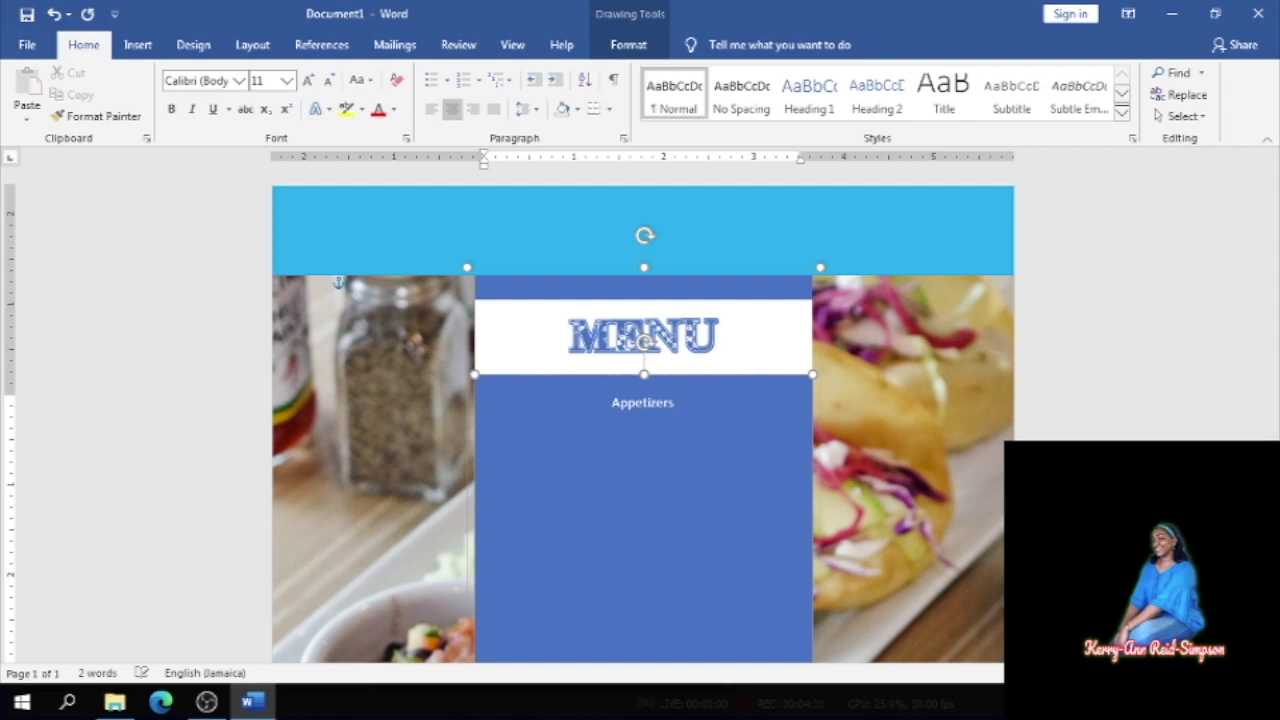
List Vegetable Soup and Pumpkin Creamed Soup under Appetizers, with all words spelled correctly
{"action": "type", "text": "Vegetabke Soup"}
{"action": "key", "text": "Return"}
{"action": "type", "text": "pum"}
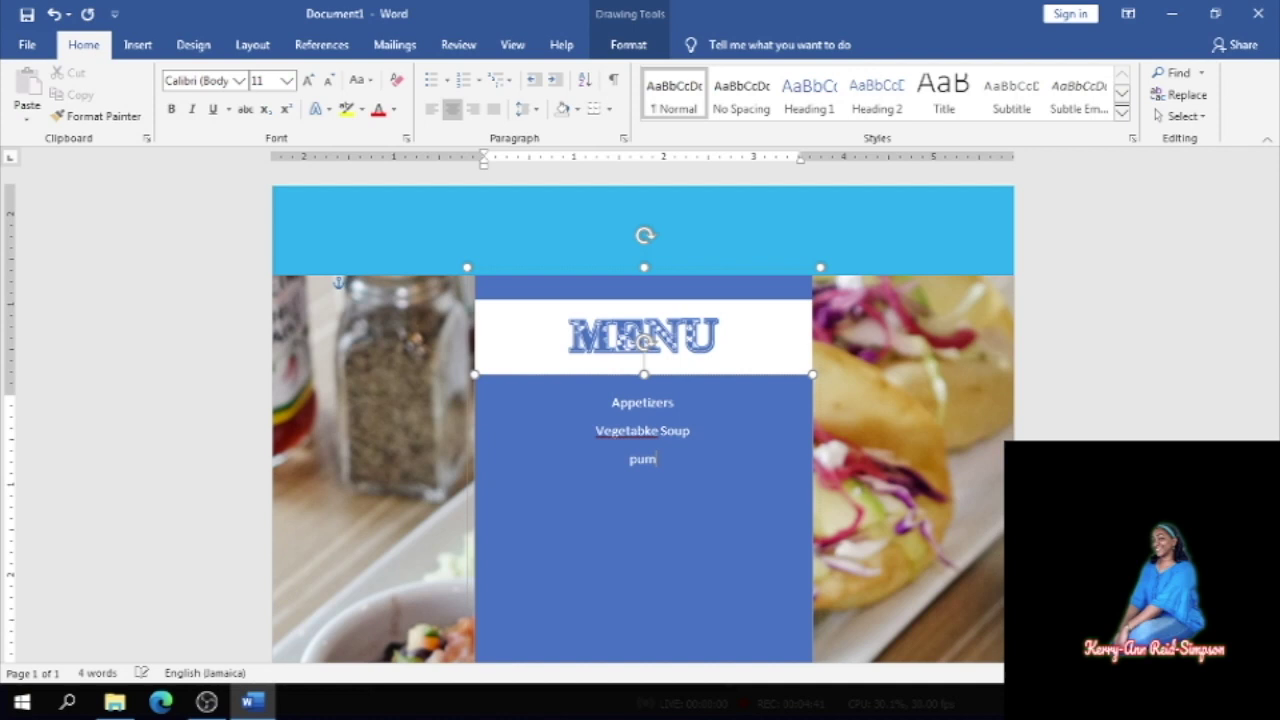
{"action": "type", "text": "pkin Creamed"}
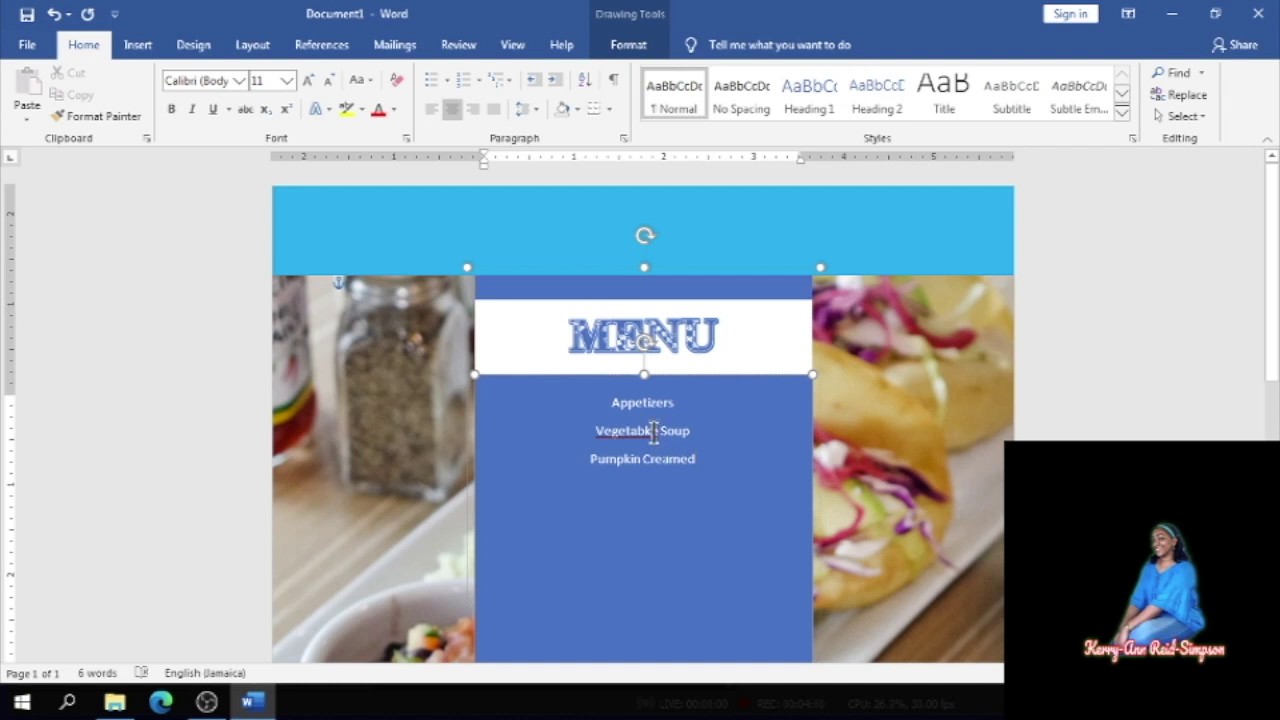
{"action": "left_click", "coordinate": [652, 431]}
{"action": "key", "text": "BackSpace"}
{"action": "type", "text": "l"}
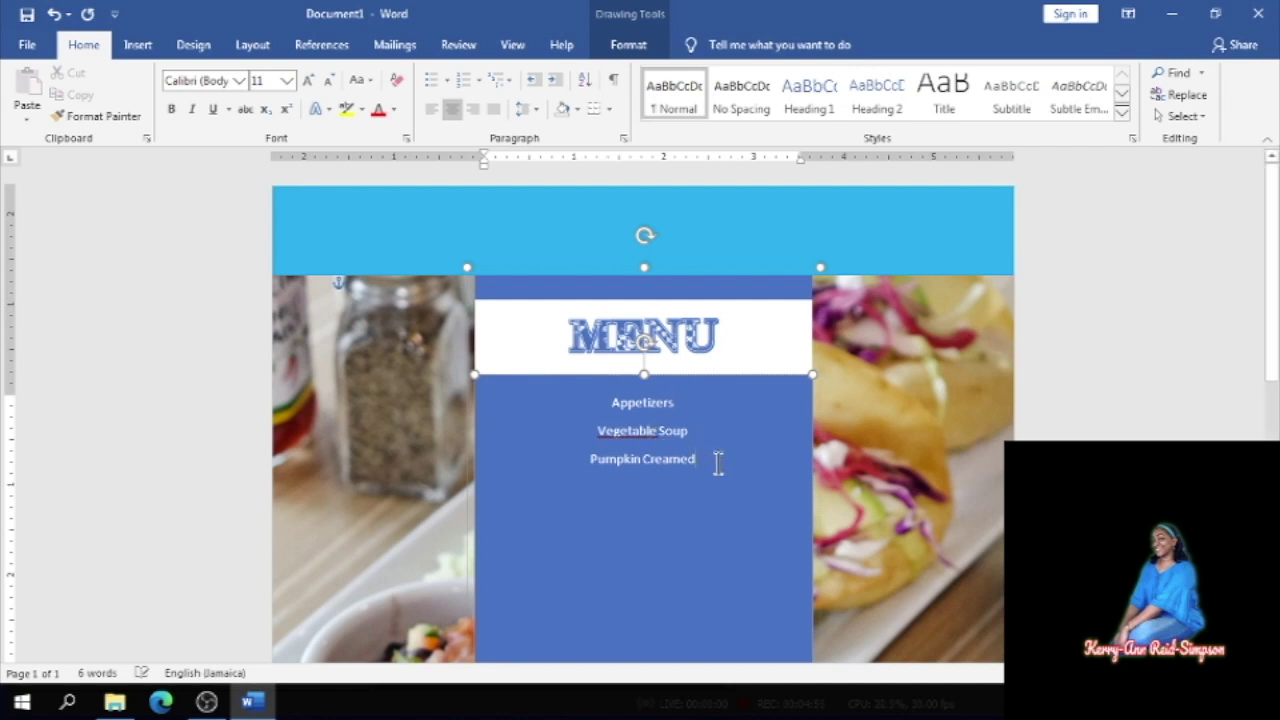
{"action": "right_click", "coordinate": [636, 440]}
{"action": "left_click", "coordinate": [800, 480]}
{"action": "type", "text": "Soup"}
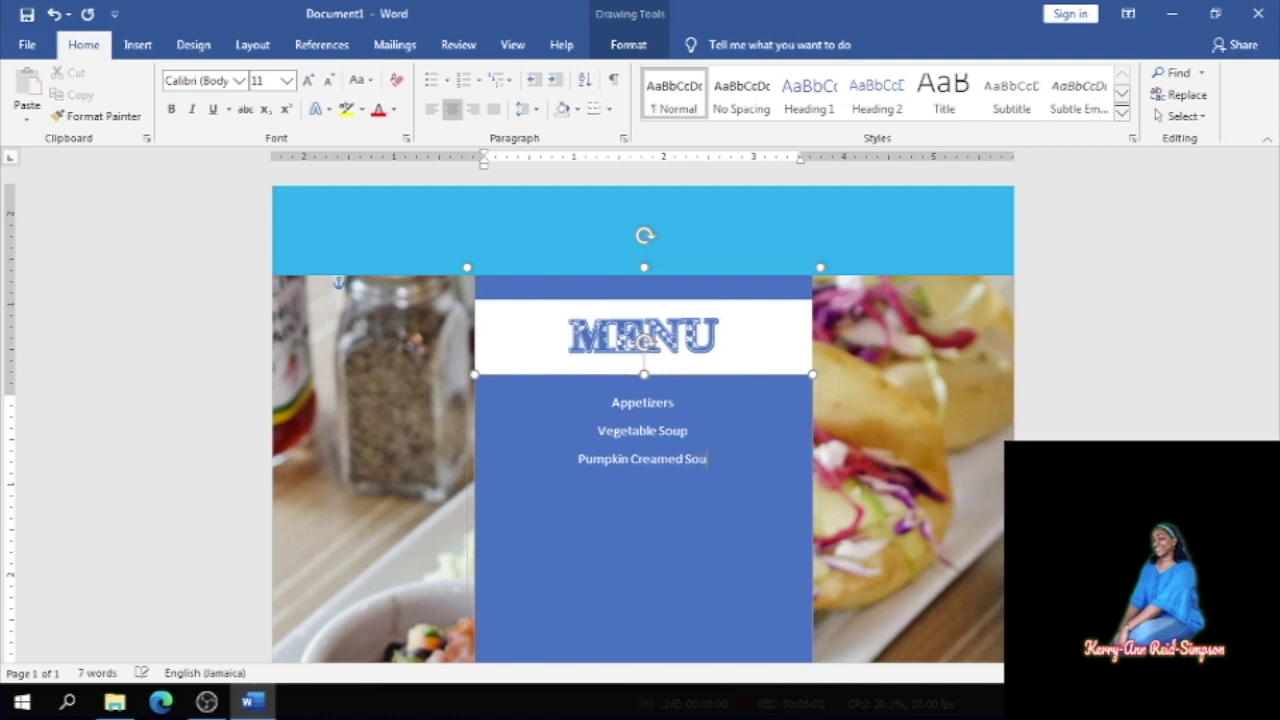
Leave a blank line and add a Main Course heading followed by Fried Chicken and Barbecue Chicken
{"action": "key", "text": "Return"}
{"action": "type", "text": "M"}
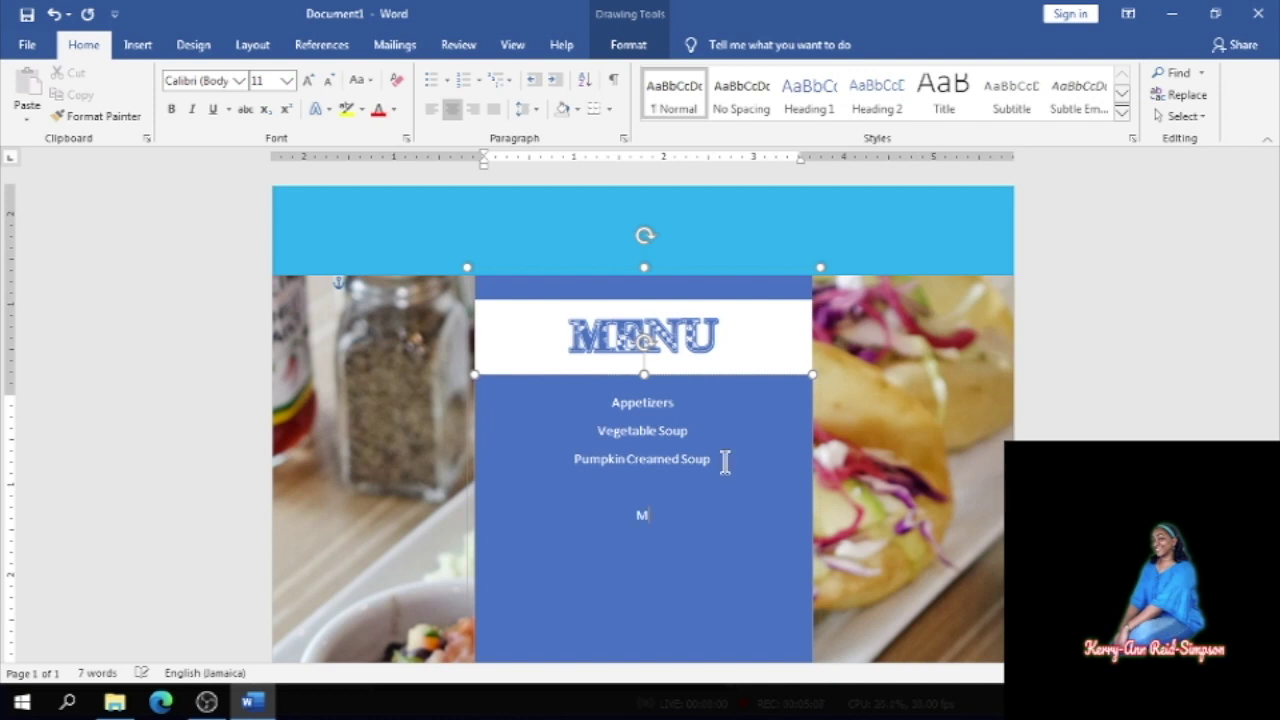
{"action": "type", "text": "ain Course"}
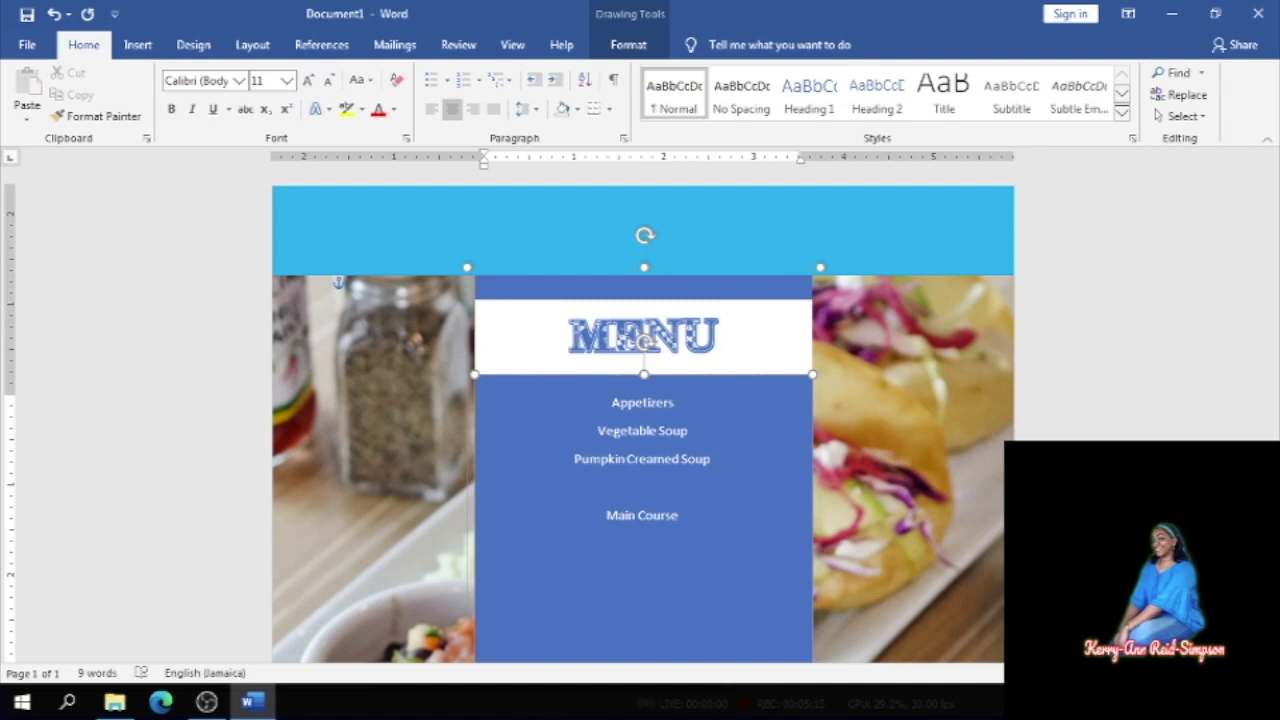
{"action": "key", "text": "Return"}
{"action": "type", "text": "Fried Chi"}
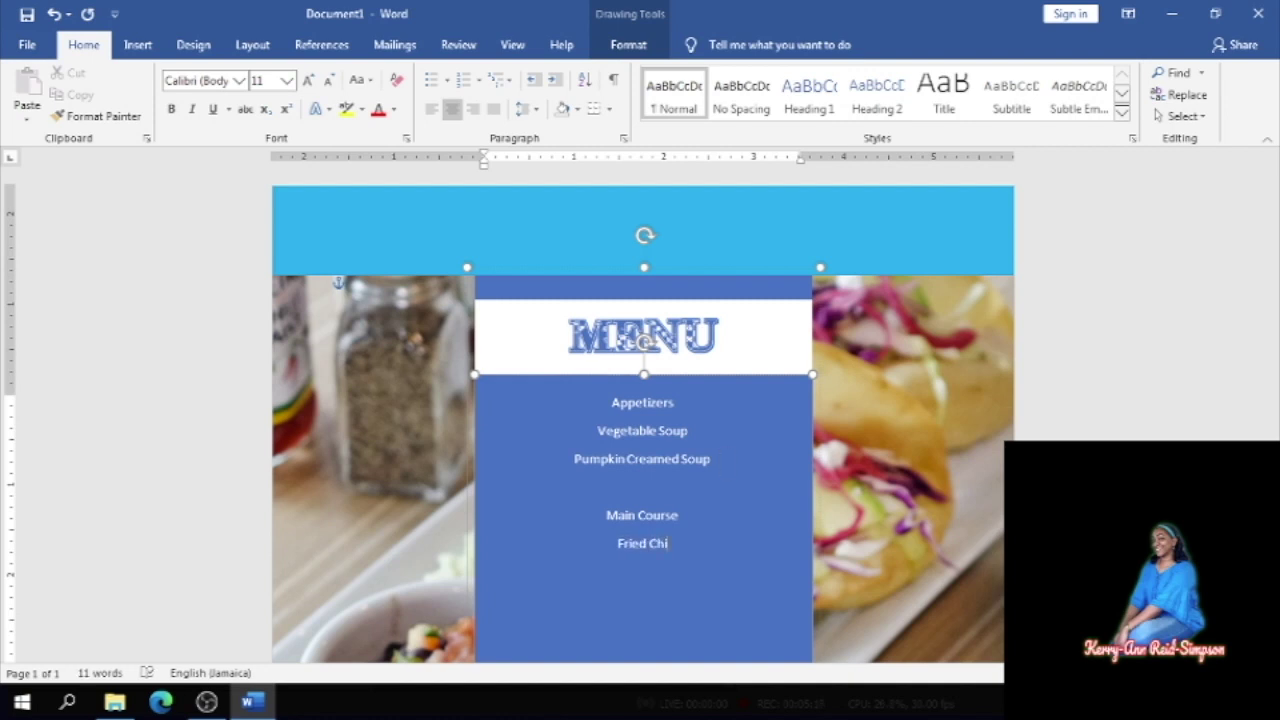
{"action": "type", "text": "ckem"}
{"action": "key", "text": "BackSpace"}
{"action": "type", "text": "n"}
{"action": "type", "text": "barbec"}
{"action": "type", "text": "ue Chickem"}
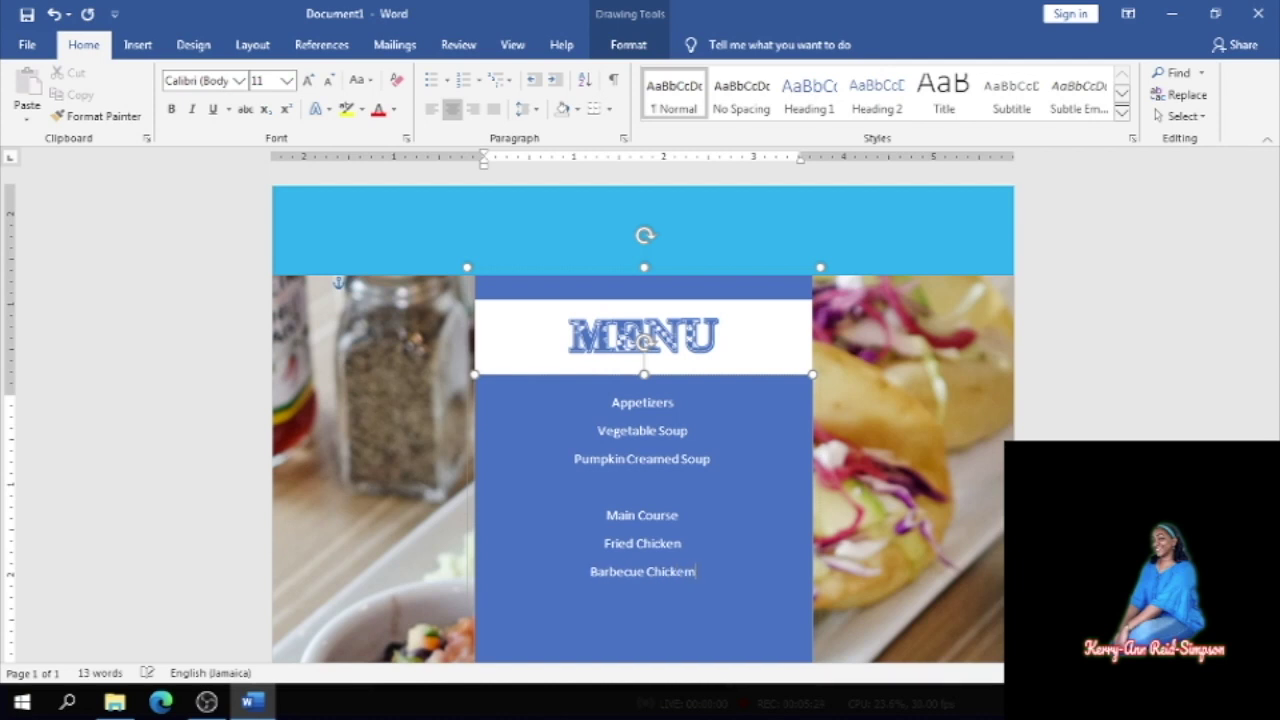
{"action": "key", "text": "BackSpace"}
{"action": "type", "text": "n"}
Add Jerk Pork and Tofu Stir Fry as the next Main Course items
{"action": "key", "text": "Return"}
{"action": "type", "text": "Jerk"}
{"action": "type", "text": " Chicken"}
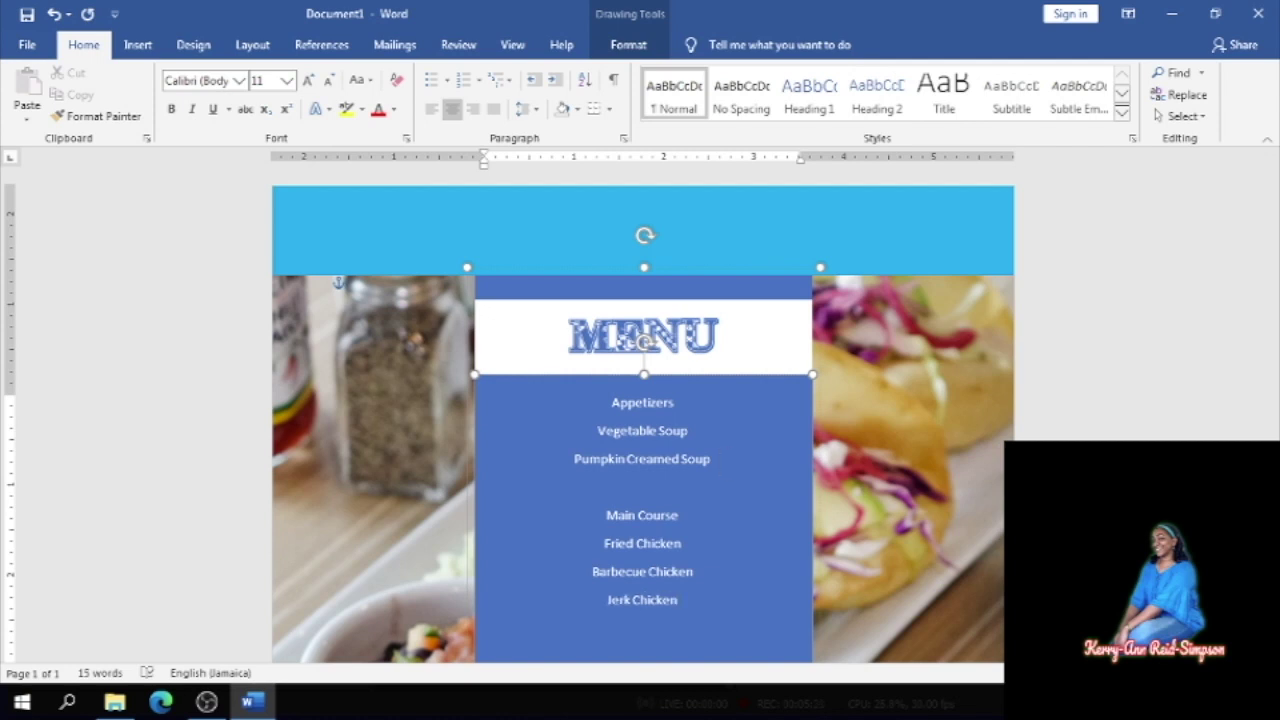
{"action": "key", "text": "BackSpace"}
{"action": "key", "text": "BackSpace"}
{"action": "key", "text": "BackSpace"}
{"action": "key", "text": "BackSpace"}
{"action": "key", "text": "BackSpace"}
{"action": "key", "text": "BackSpace"}
{"action": "key", "text": "BackSpace"}
{"action": "key", "text": "BackSpace"}
{"action": "type", "text": "Porl"}
{"action": "key", "text": "BackSpace"}
{"action": "type", "text": "k"}
{"action": "key", "text": "Return"}
{"action": "type", "text": "Tofu St"}
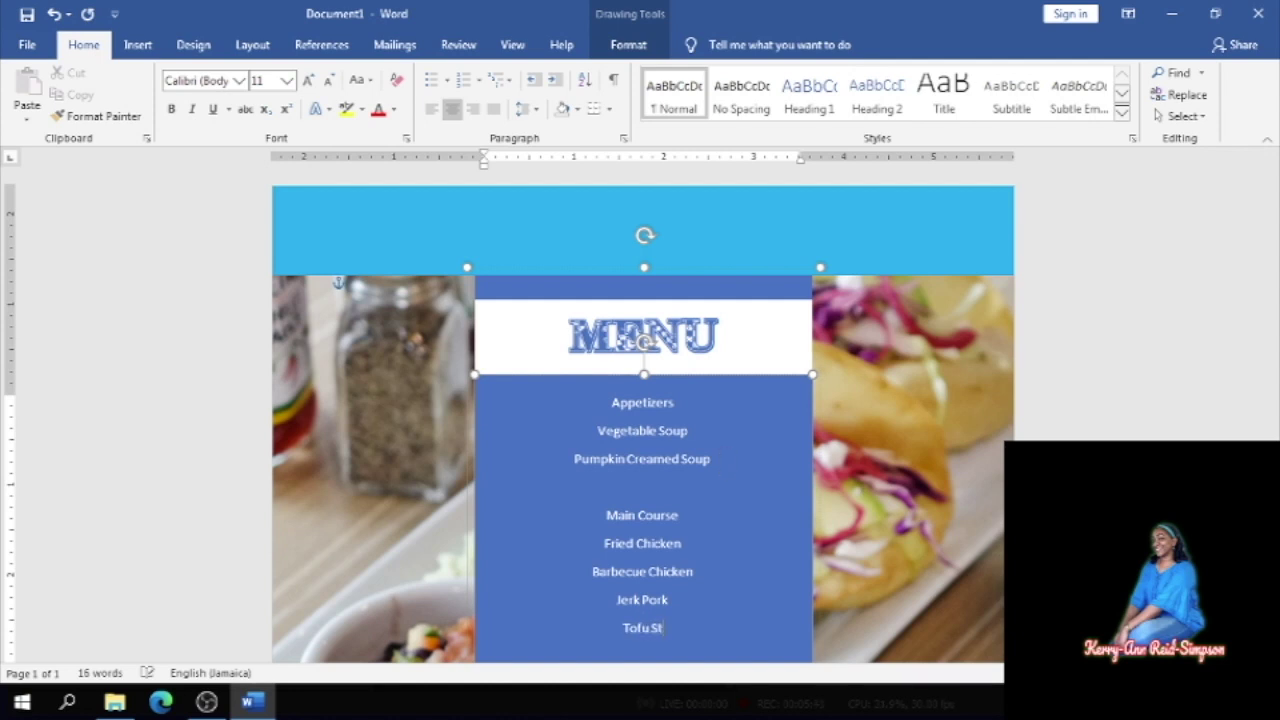
{"action": "type", "text": "ir Fry"}
Start a Side Orders section below the main courses with Rice & Peas as its first item
{"action": "scroll", "coordinate": [645, 342], "scroll_direction": "down", "scroll_amount": 8}
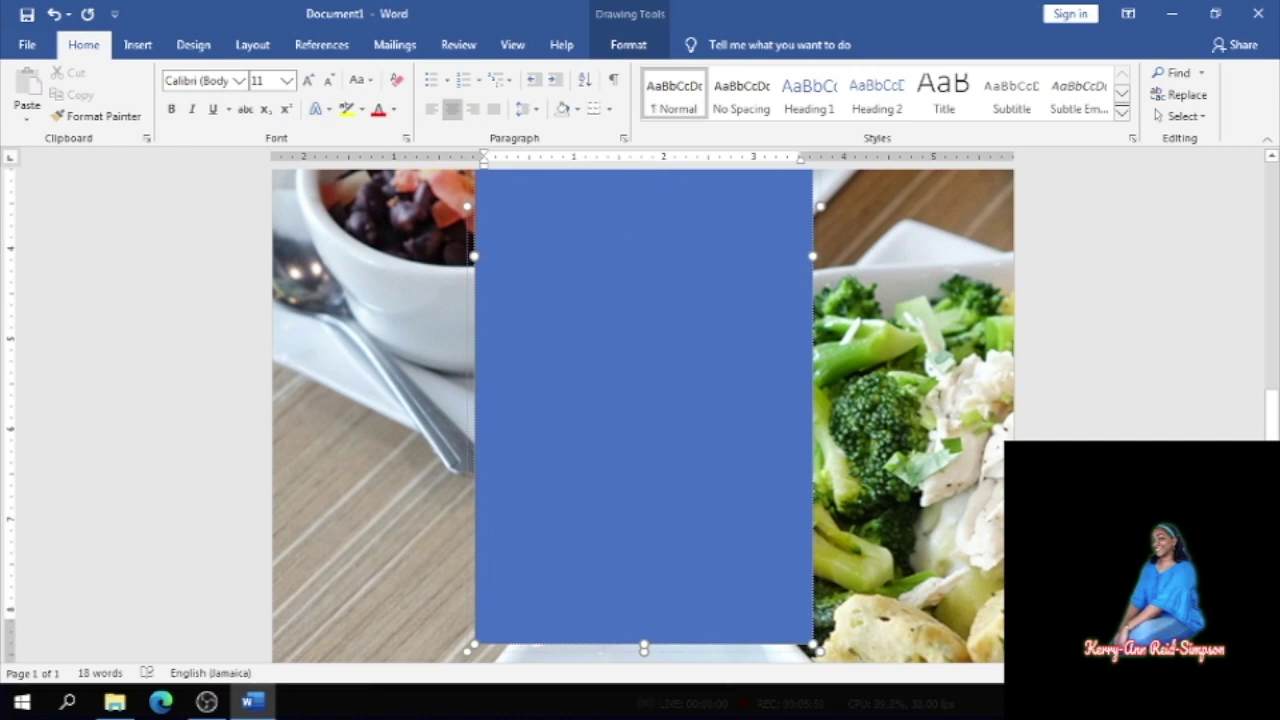
{"action": "type", "text": "Side"}
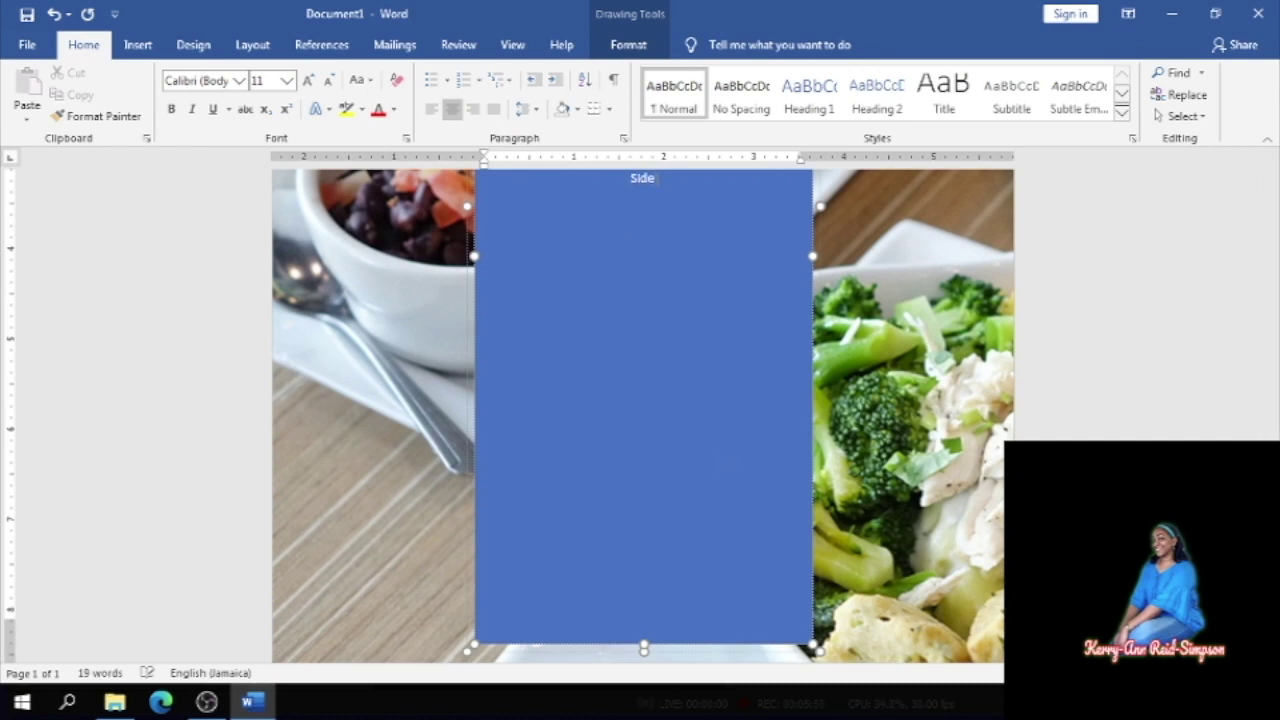
{"action": "type", "text": " Orders"}
{"action": "key", "text": "Return"}
{"action": "type", "text": "Rice"}
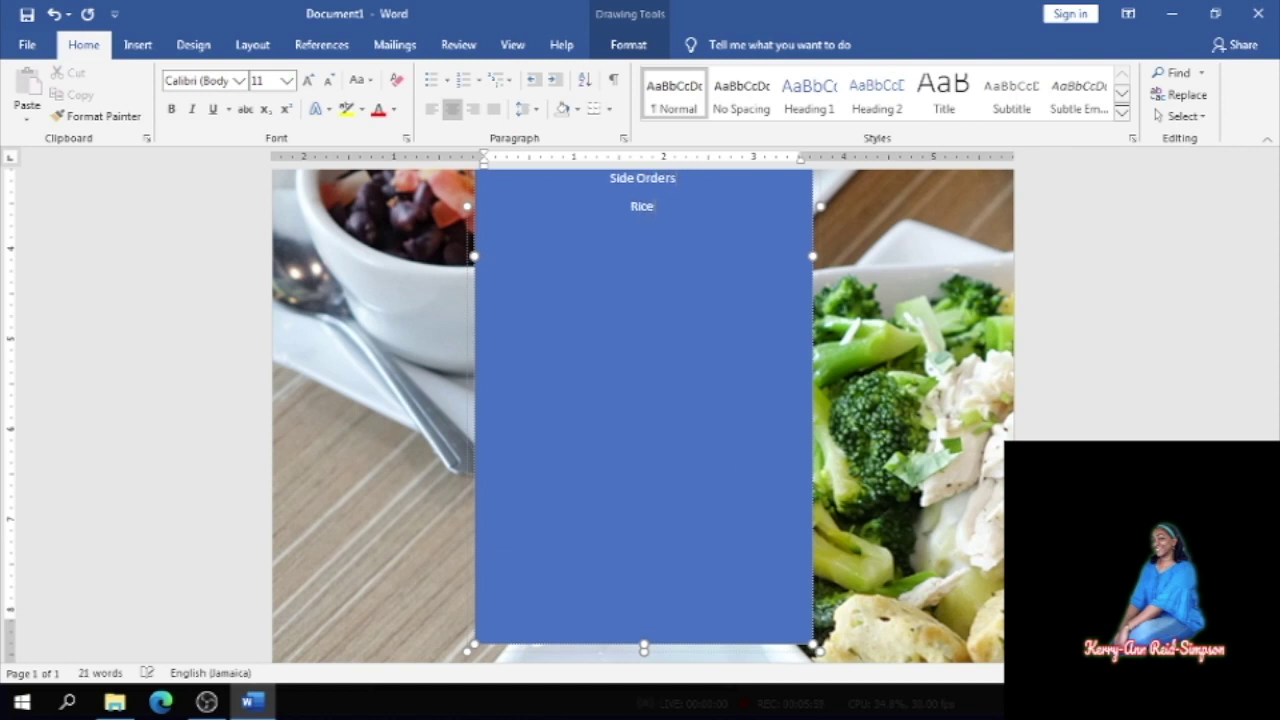
{"action": "type", "text": " & Peas"}
Add Vegan Pesto Pasta and Raw/Steamed Vegetable to the Side Orders list
{"action": "key", "text": "Return"}
{"action": "type", "text": "Vegan"}
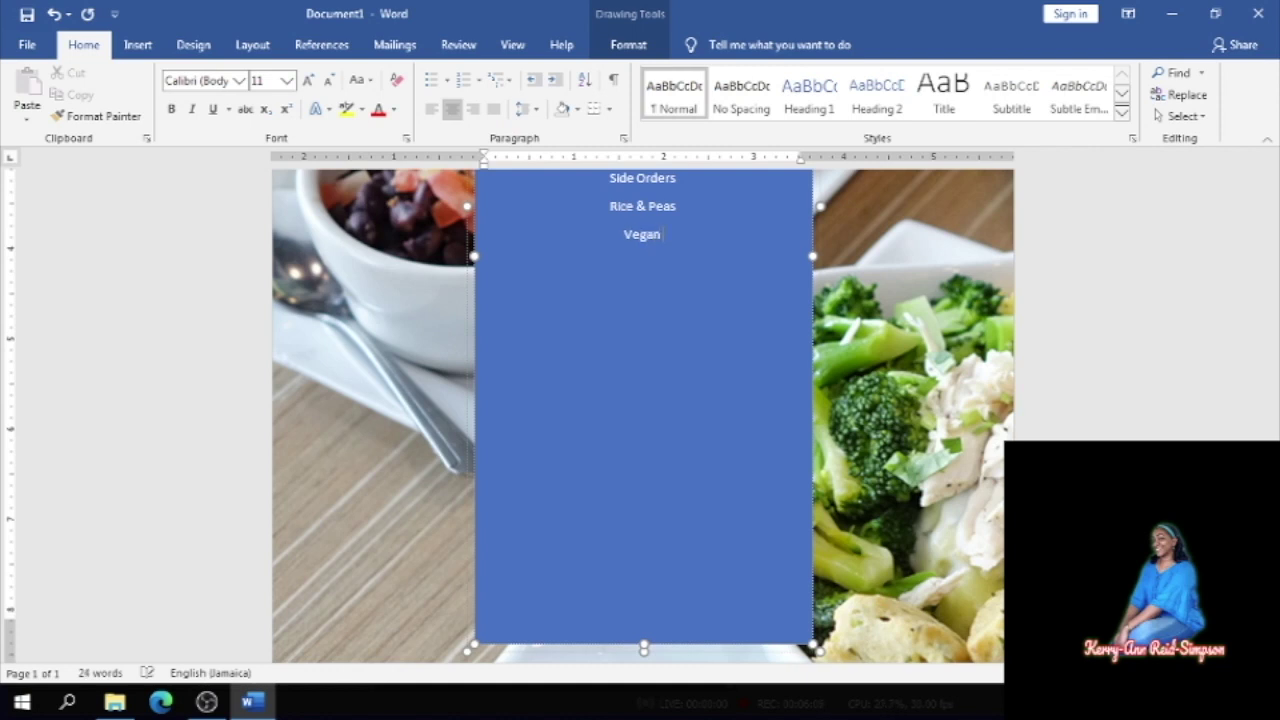
{"action": "type", "text": " Pesto Pasta"}
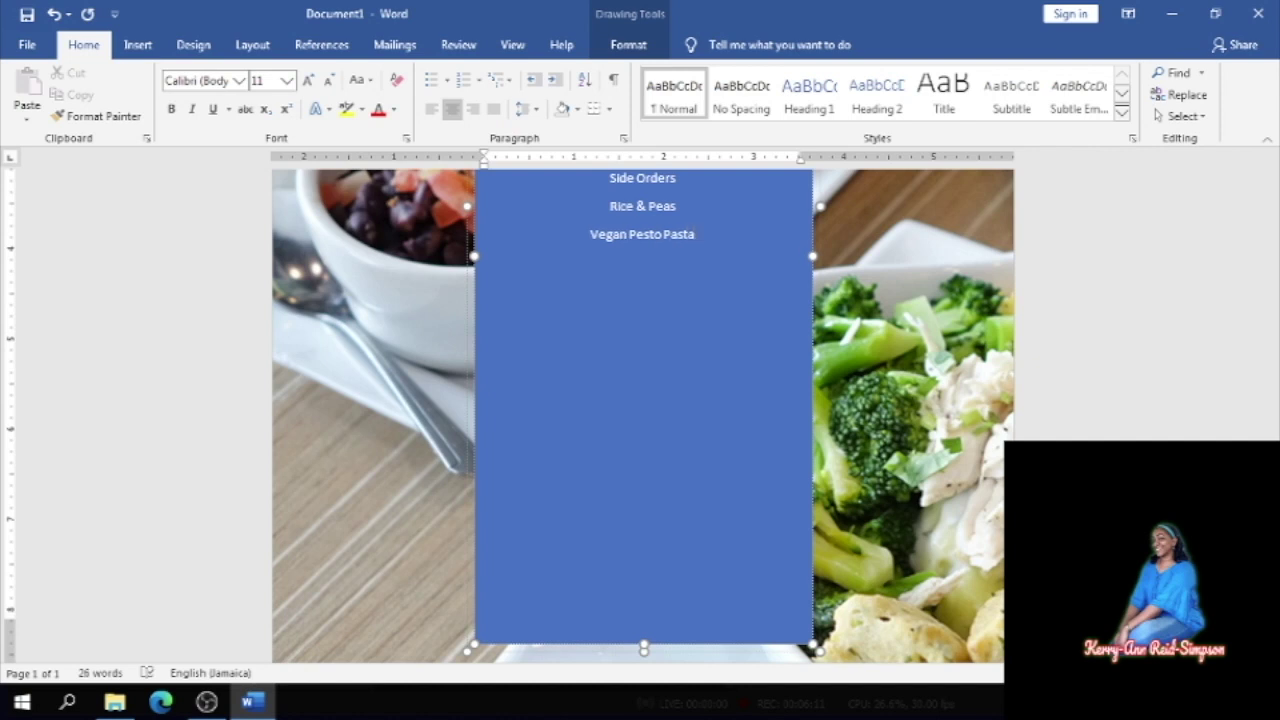
{"action": "key", "text": "Return"}
{"action": "type", "text": "Raw/Steamed"}
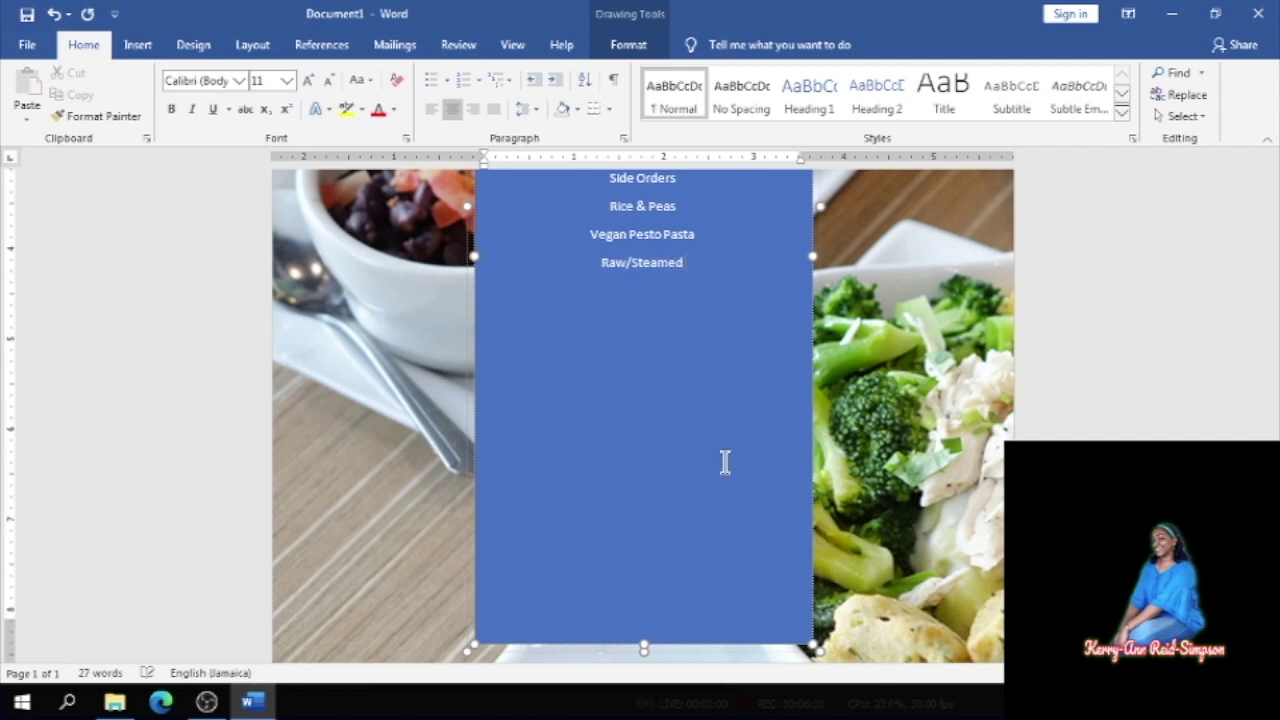
{"action": "type", "text": " Vegetable"}
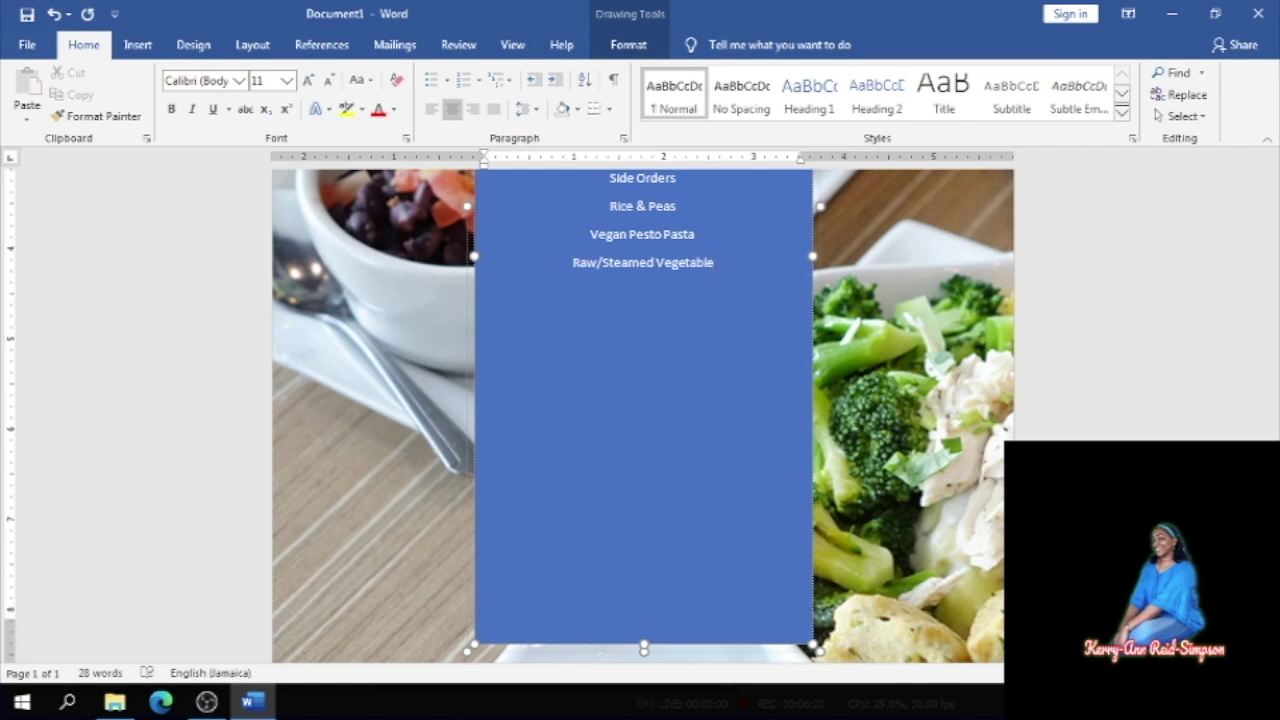
Leave a blank line and add a Desserts heading with Black Forest Cake beneath it
{"action": "key", "text": "Return"}
{"action": "key", "text": "Return"}
{"action": "type", "text": "Ded"}
{"action": "type", "text": "erts"}
{"action": "key", "text": "Return"}
{"action": "key", "text": "BackSpace"}
{"action": "type", "text": "s"}
{"action": "type", "text": "s"}
{"action": "type", "text": "B"}
{"action": "type", "text": "lack Forest"}
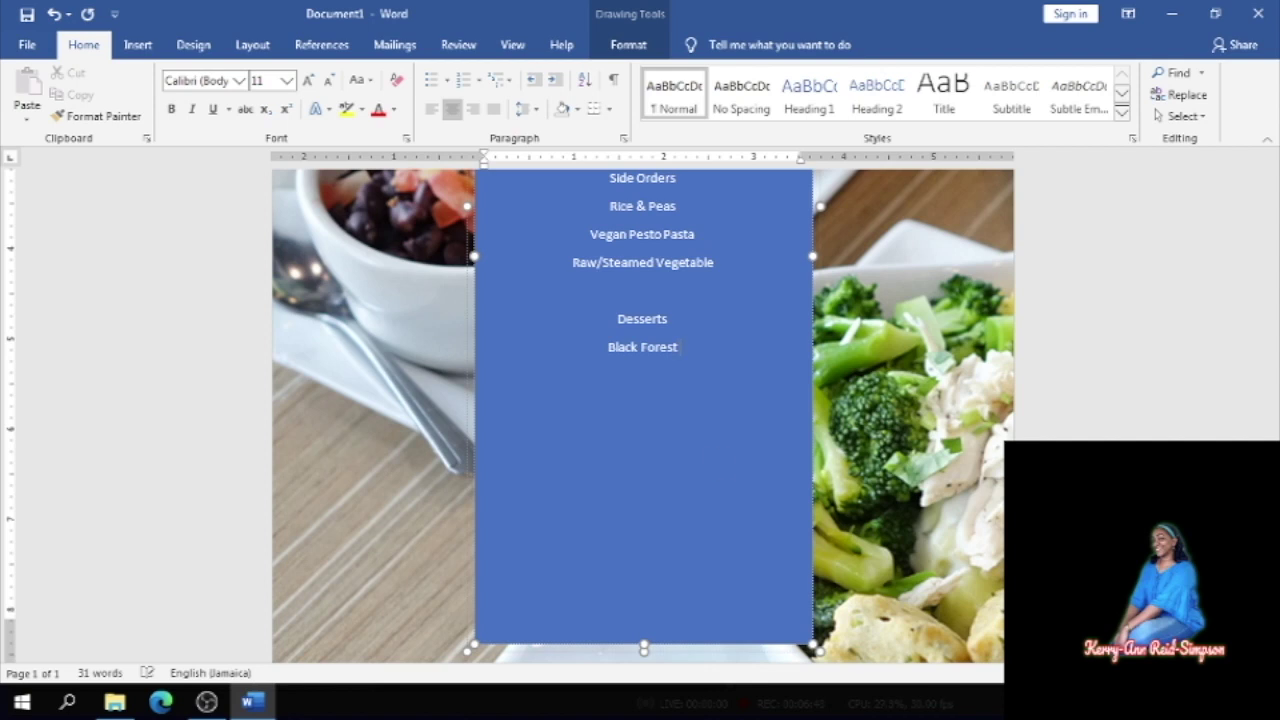
{"action": "type", "text": " Cake"}
Add Vanilla Ice-Cream and Banana Split Smoothie to the Desserts list, followed by a blank line
{"action": "key", "text": "Return"}
{"action": "type", "text": "I"}
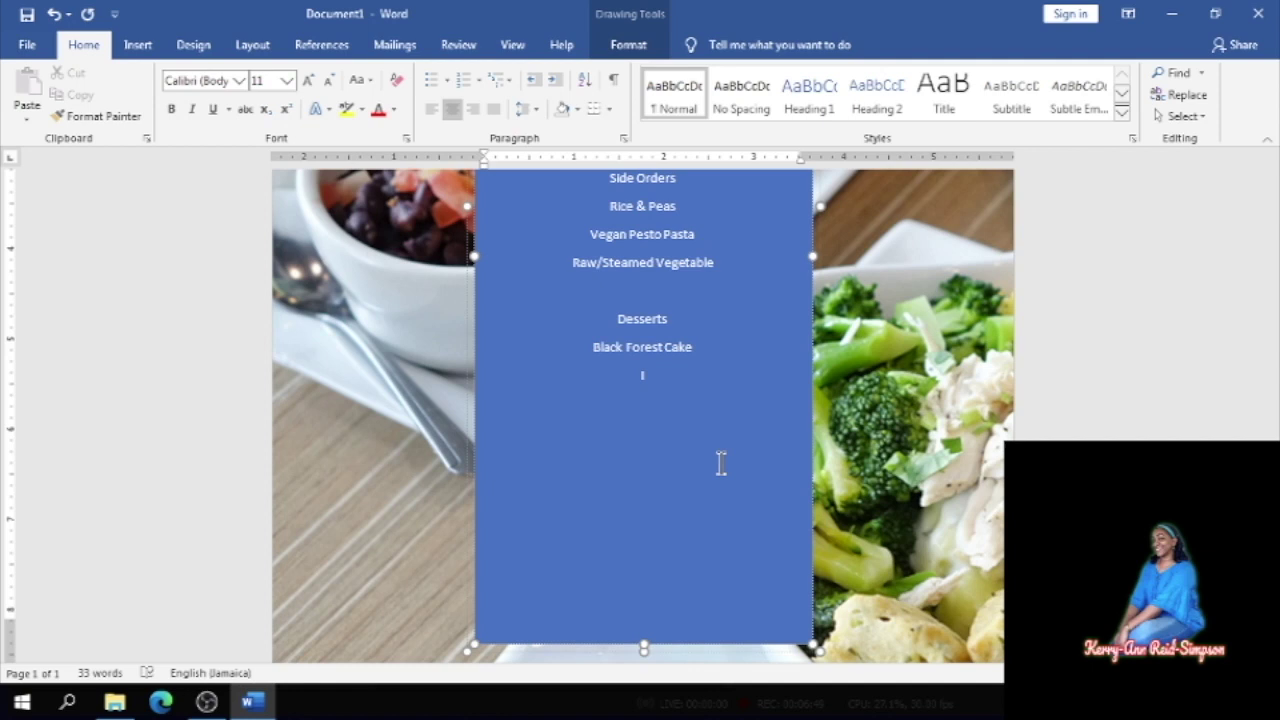
{"action": "key", "text": "BackSpace"}
{"action": "type", "text": "Vanilla Ice-Cream"}
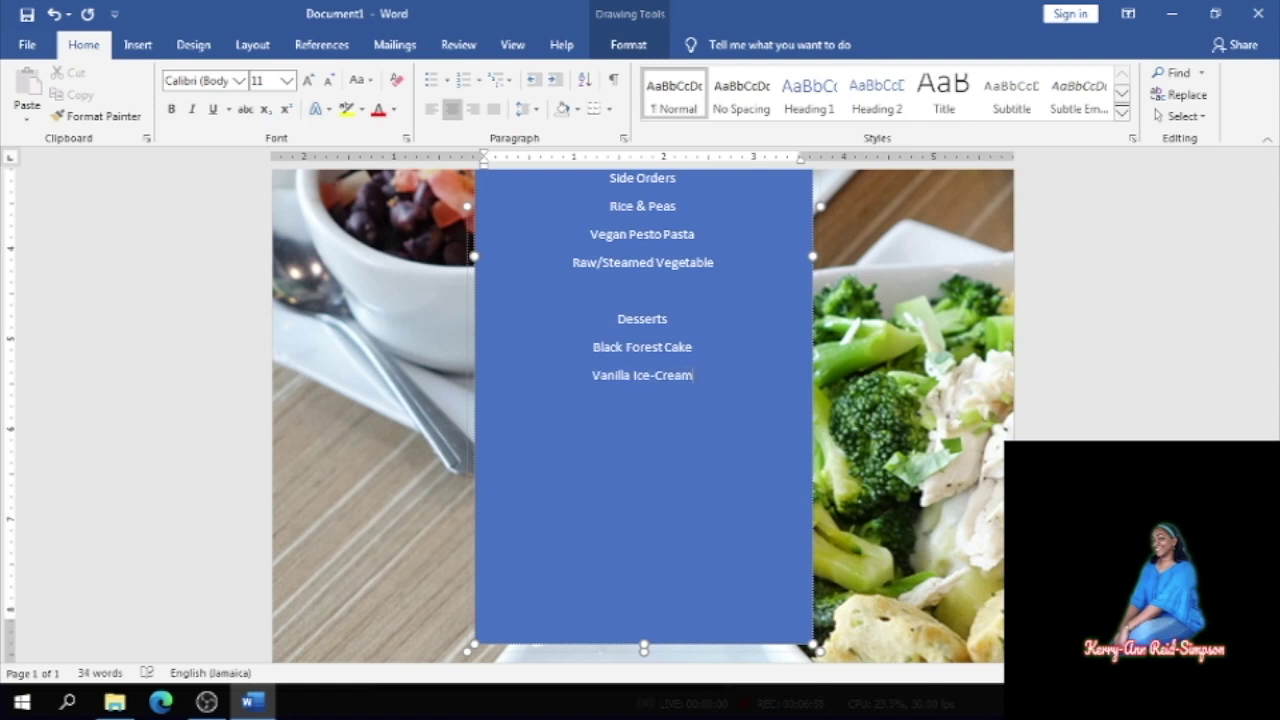
{"action": "type", "text": "banana Split Smoothie"}
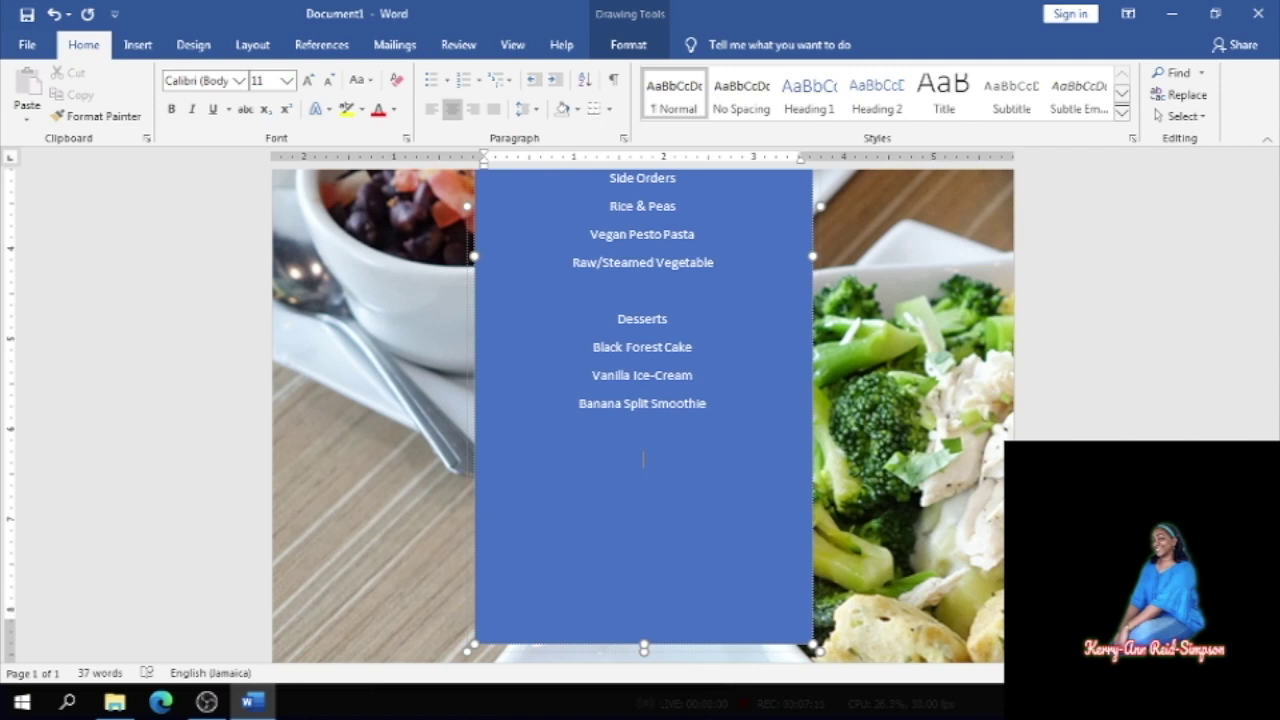
Add a Beverages heading below the desserts, followed by Fruit Punch, Orange Juice, Ice Tea and Water on separate lines
{"action": "type", "text": "Beverages "}
{"action": "type", "text": "Fruit Punch "}
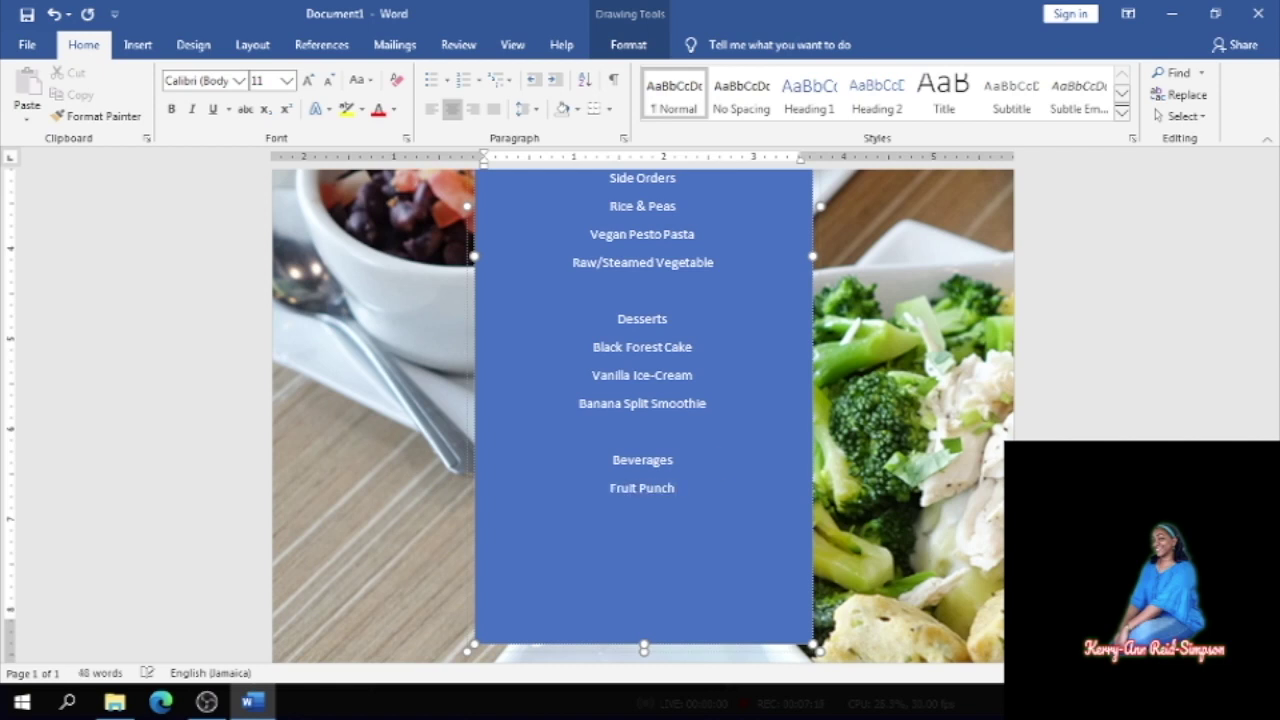
{"action": "type", "text": "Orange Ju"}
{"action": "type", "text": "ice Ic"}
{"action": "type", "text": "e Tea "}
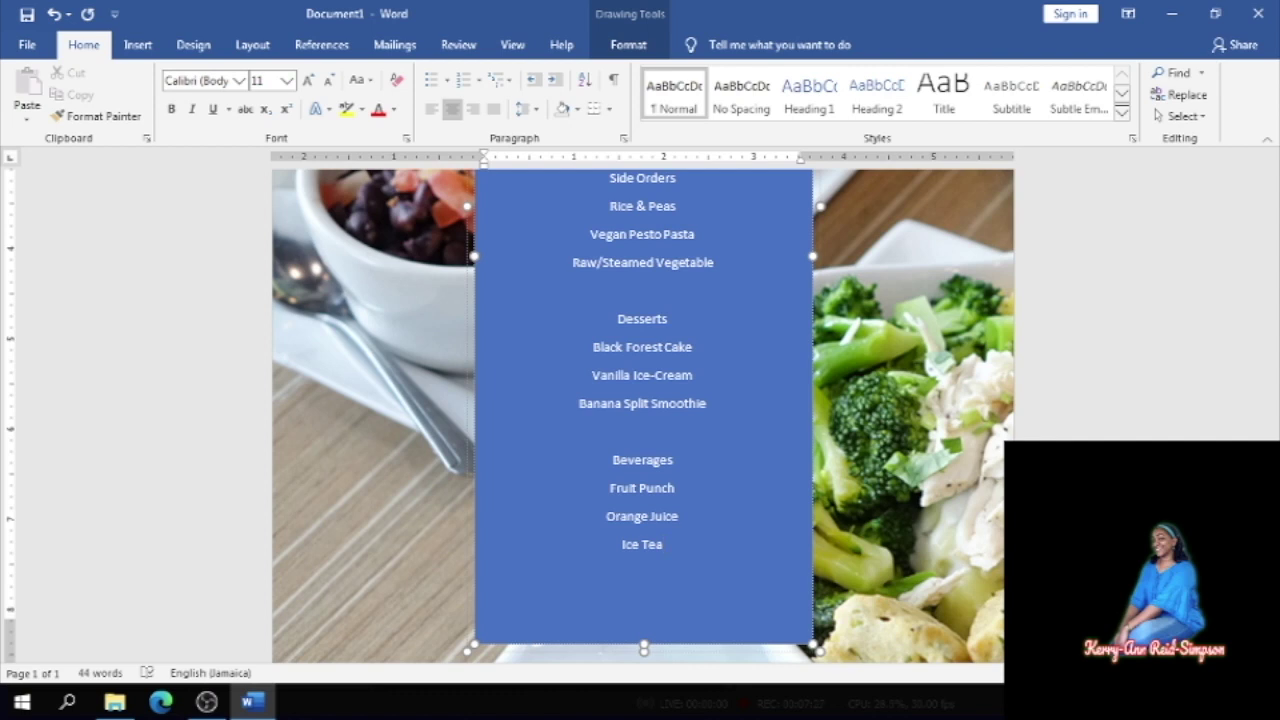
{"action": "type", "text": "Water"}
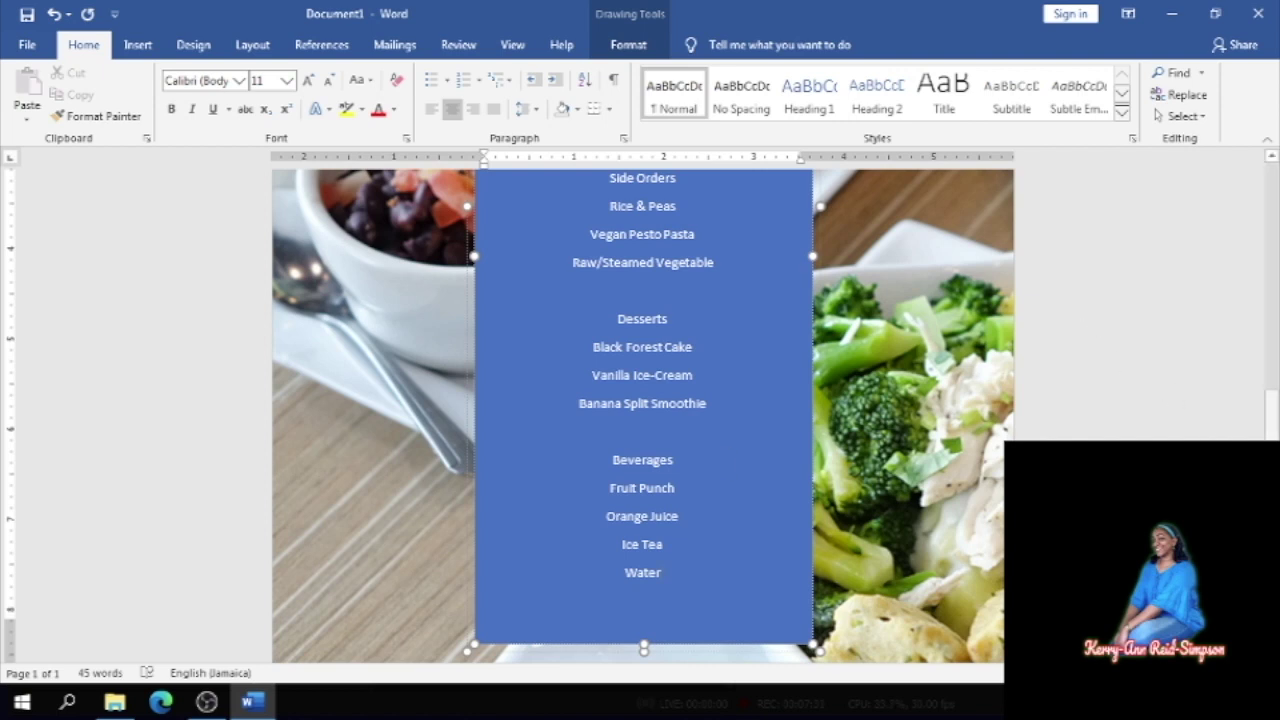
Format the Appetizers heading in the Adorable font at size 16 and make it bold
{"action": "left_click_drag", "start_coordinate": [1272, 414], "coordinate": [1272, 275]}
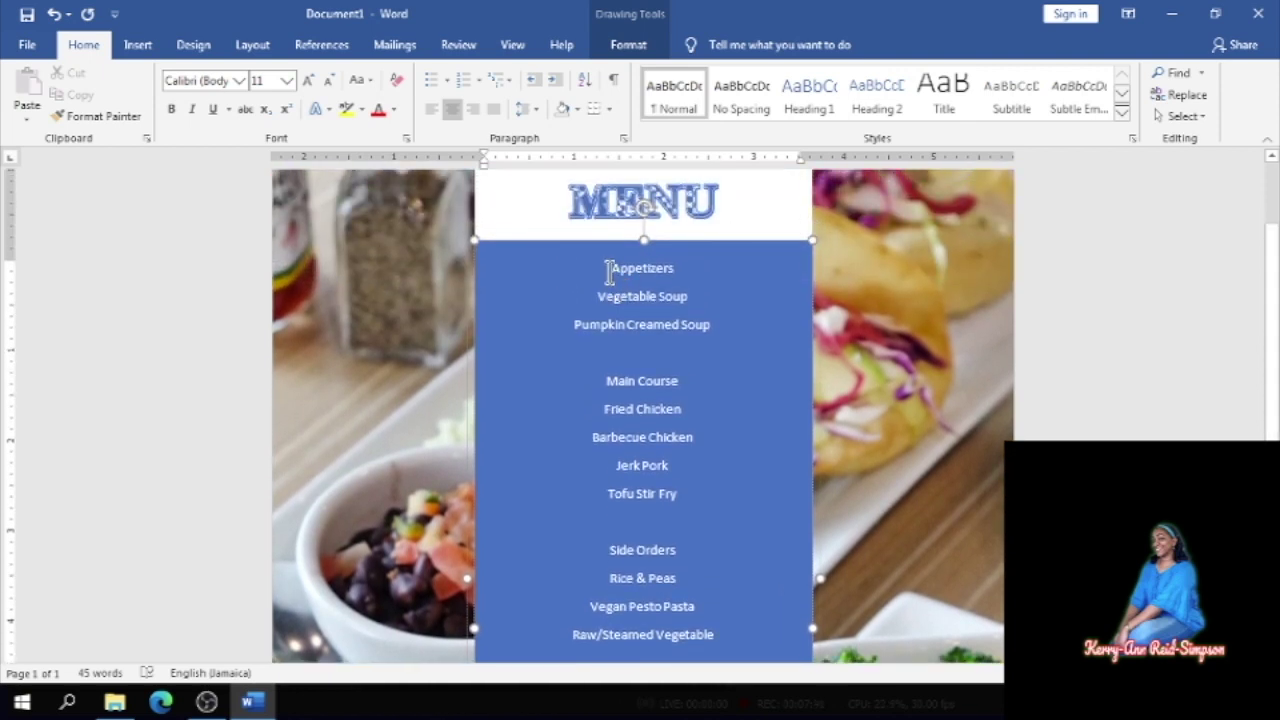
{"action": "left_click_drag", "start_coordinate": [608, 272], "coordinate": [683, 270]}
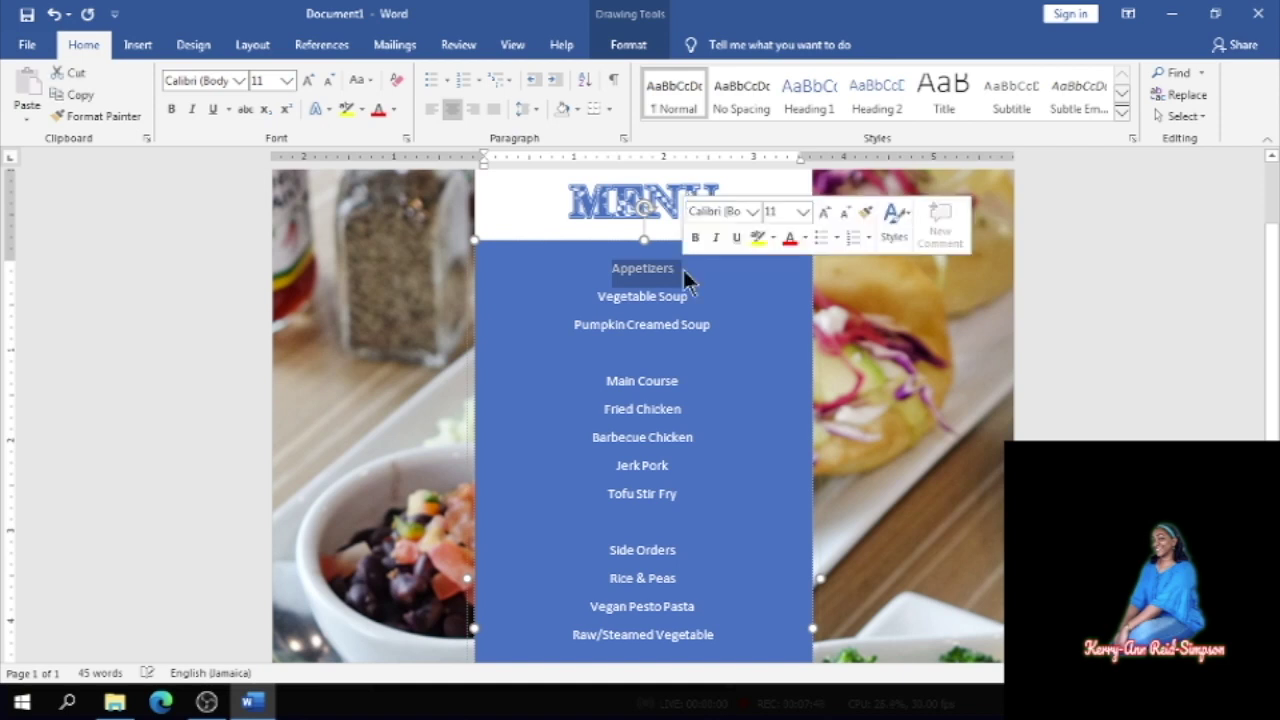
{"action": "left_click", "coordinate": [239, 81]}
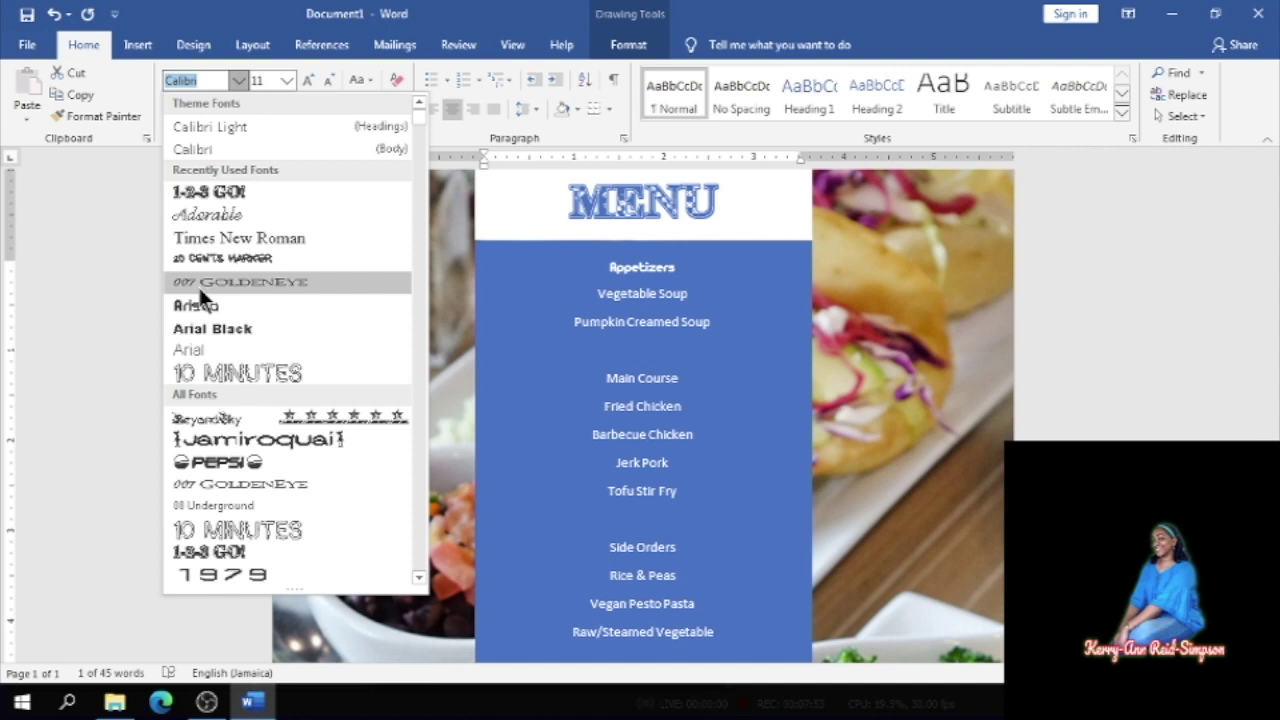
{"action": "left_click", "coordinate": [207, 216]}
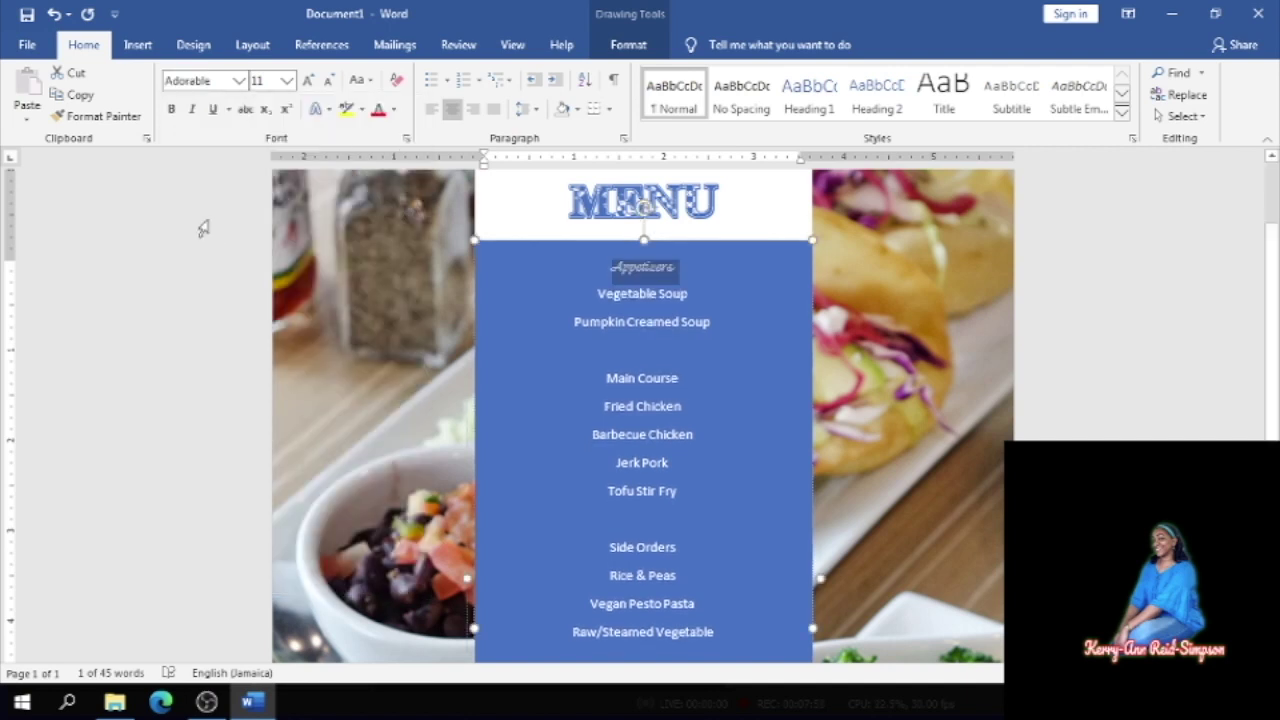
{"action": "left_click", "coordinate": [284, 80]}
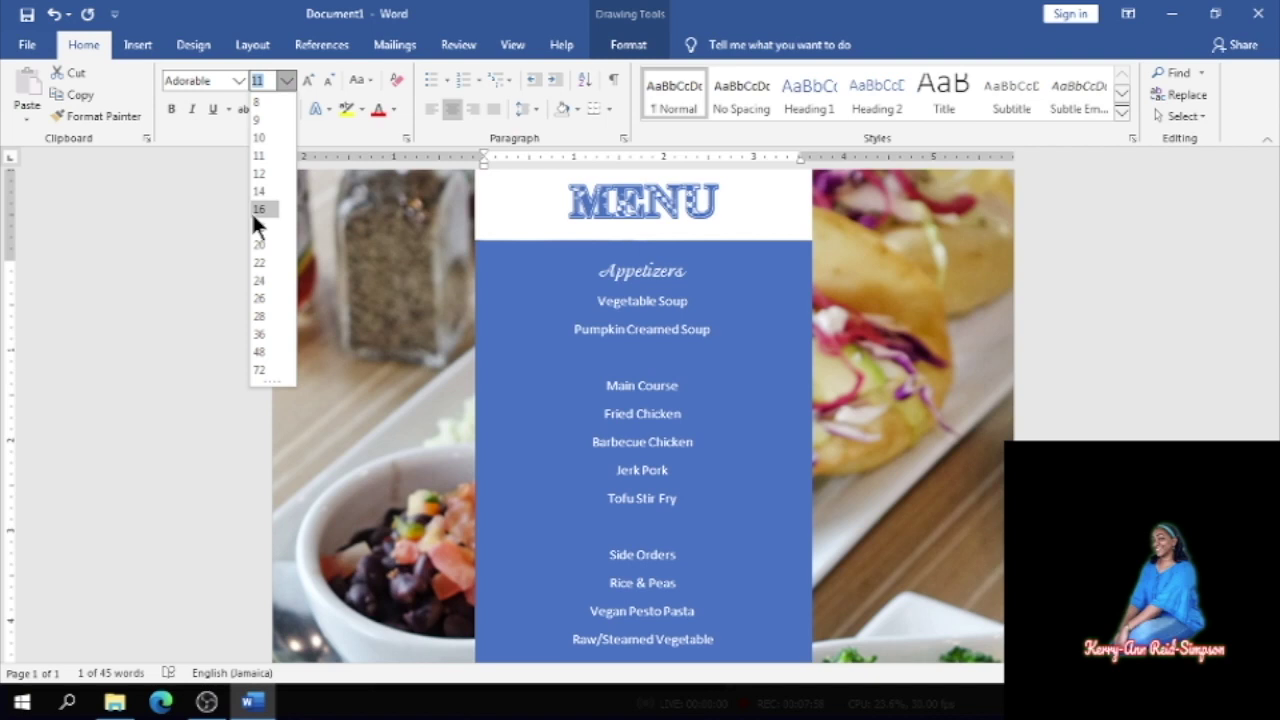
{"action": "left_click", "coordinate": [258, 209]}
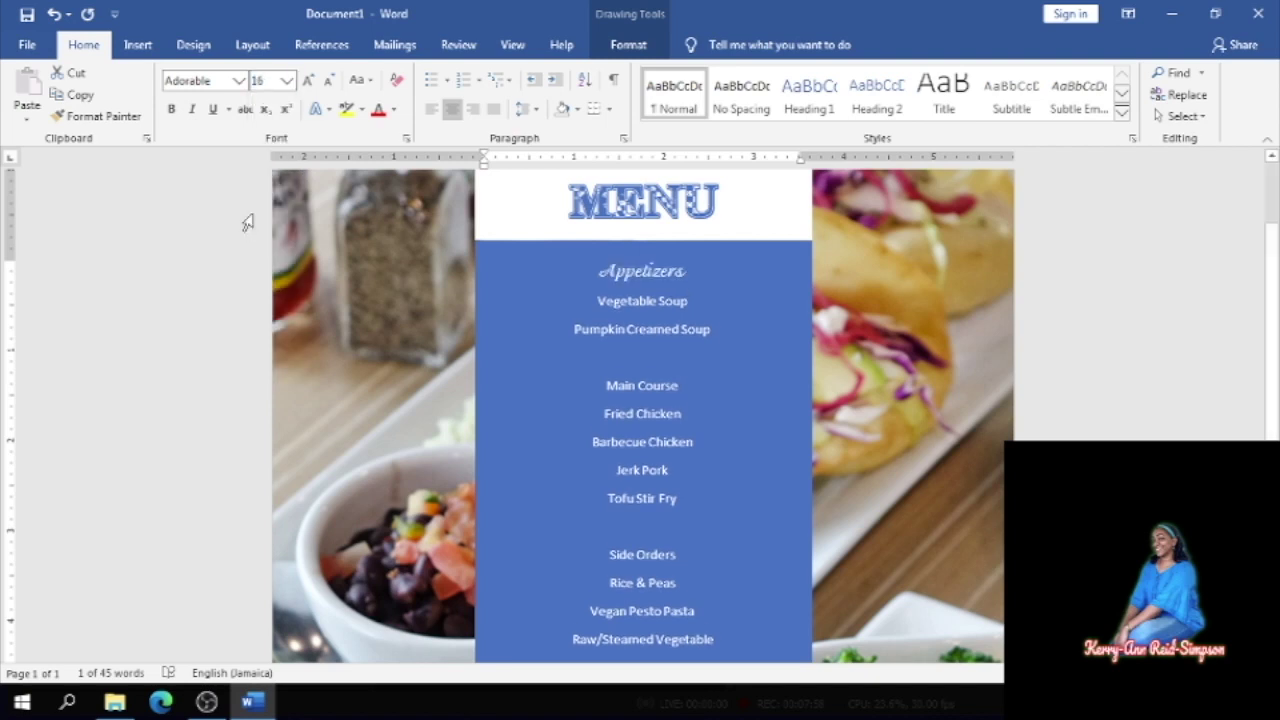
{"action": "left_click", "coordinate": [167, 110]}
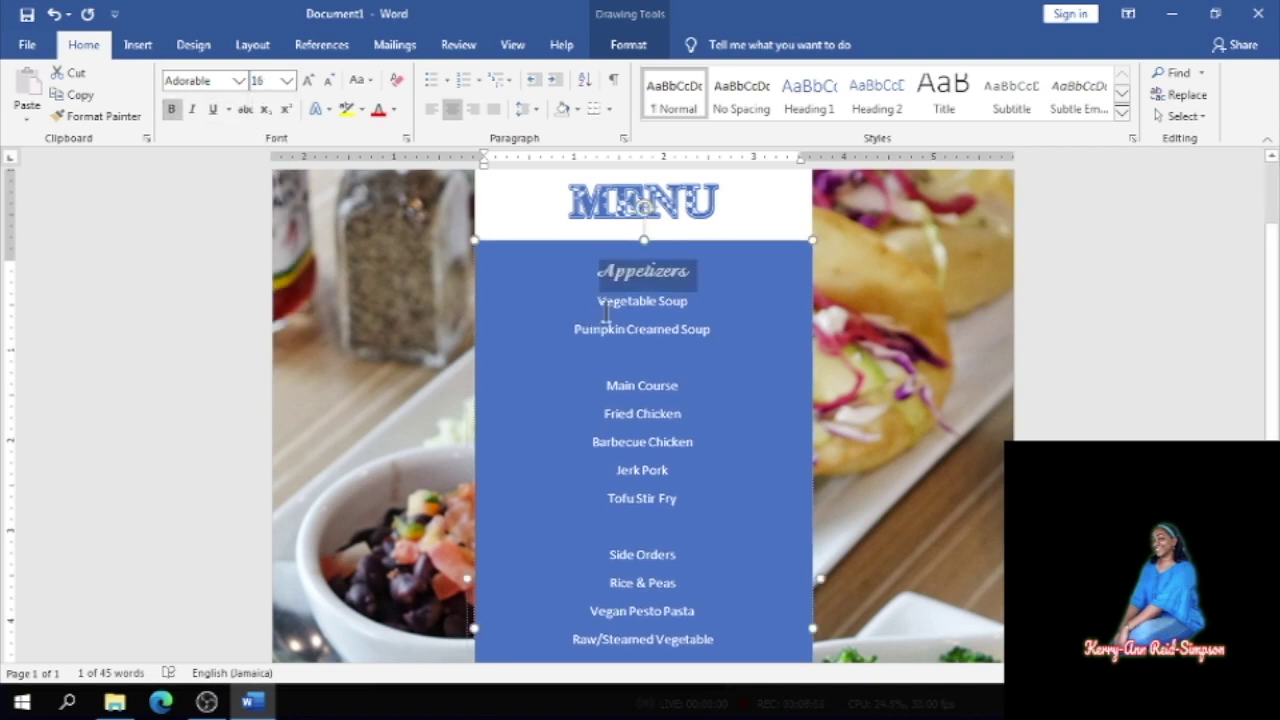
Change the font of the Vegetable Soup and Pumpkin Creamed Soup lines to Adorable
{"action": "left_click_drag", "start_coordinate": [600, 306], "coordinate": [718, 330]}
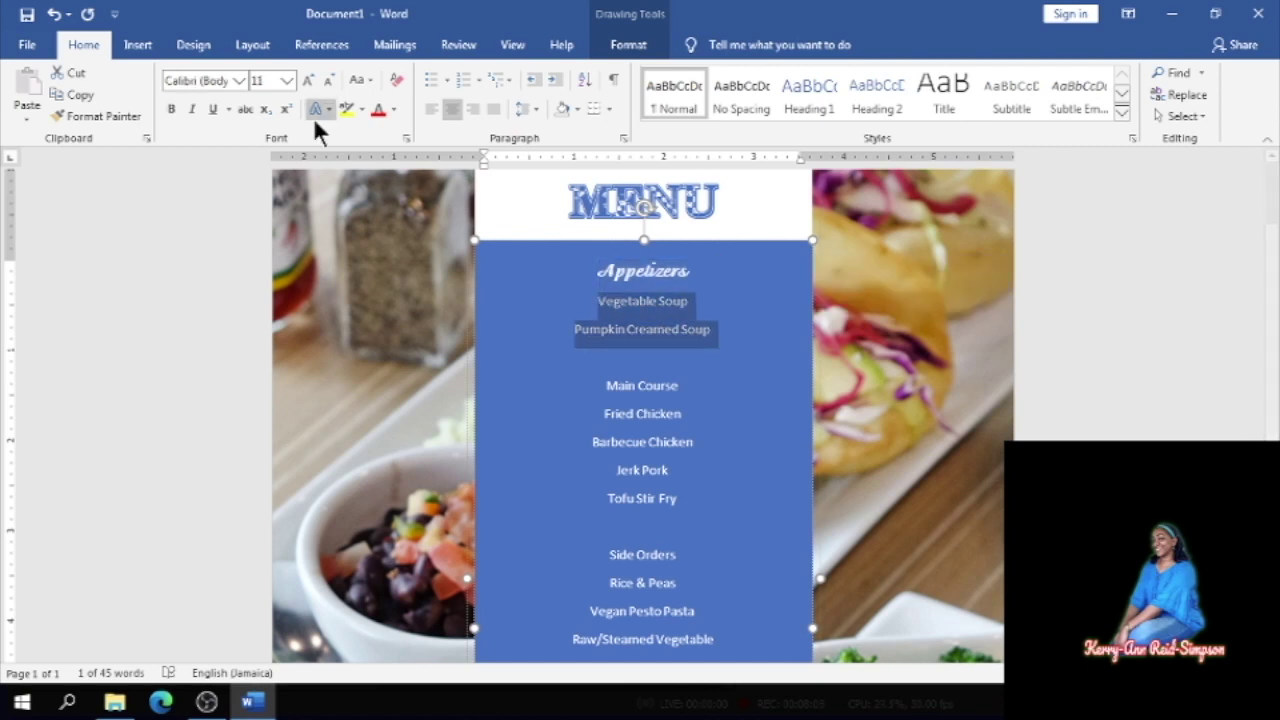
{"action": "left_click", "coordinate": [239, 81]}
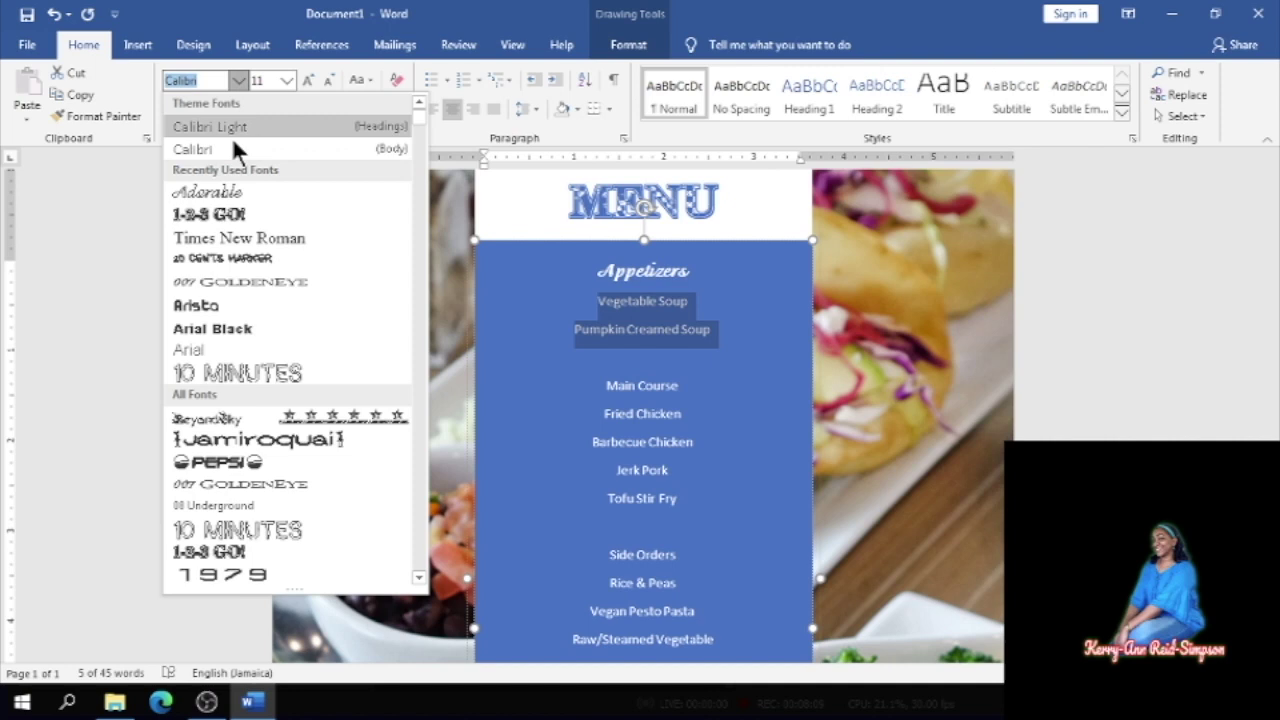
{"action": "left_click", "coordinate": [217, 187]}
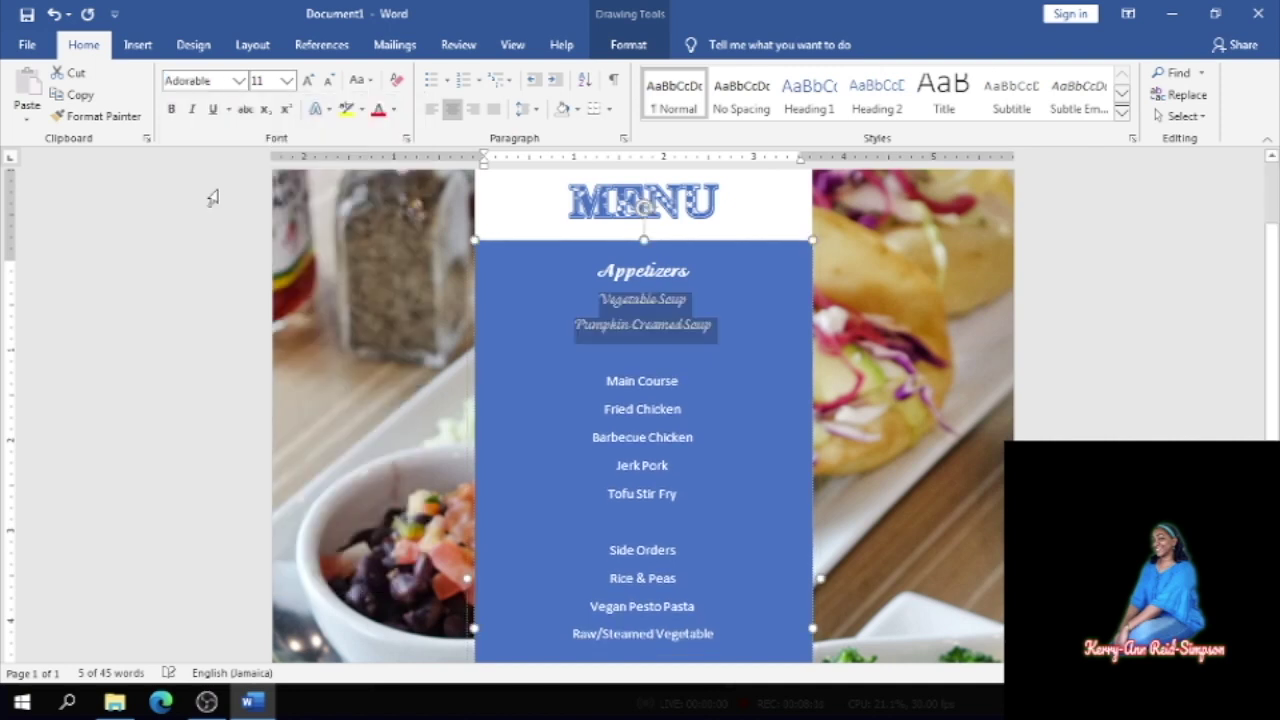
Set the Main Course heading to size 16 in the Adorable font
{"action": "left_click_drag", "start_coordinate": [607, 382], "coordinate": [690, 385]}
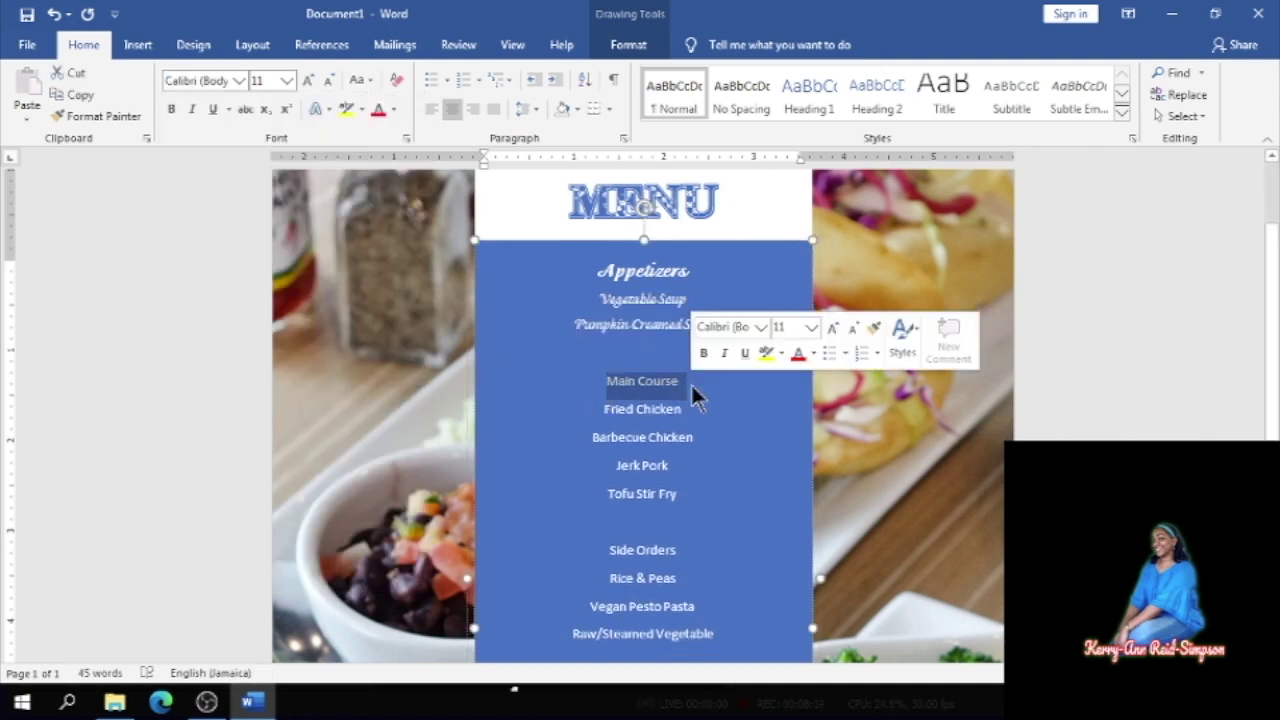
{"action": "left_click", "coordinate": [285, 80]}
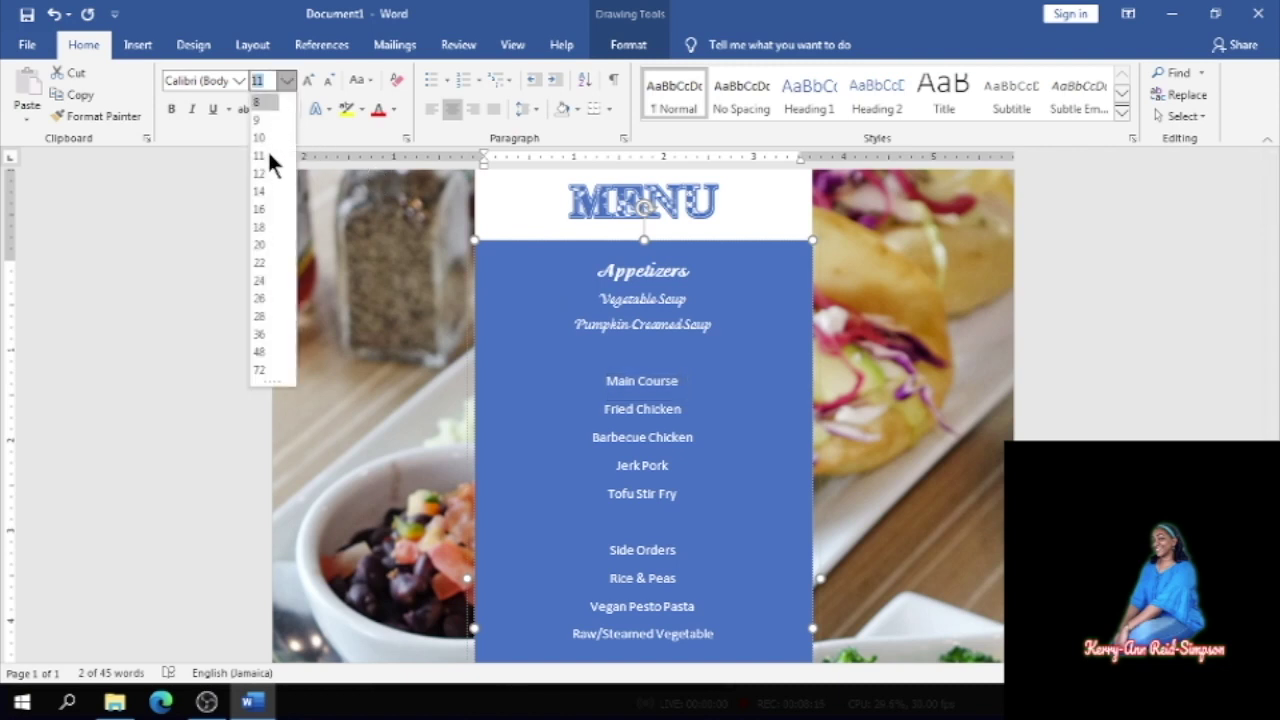
{"action": "left_click", "coordinate": [261, 211]}
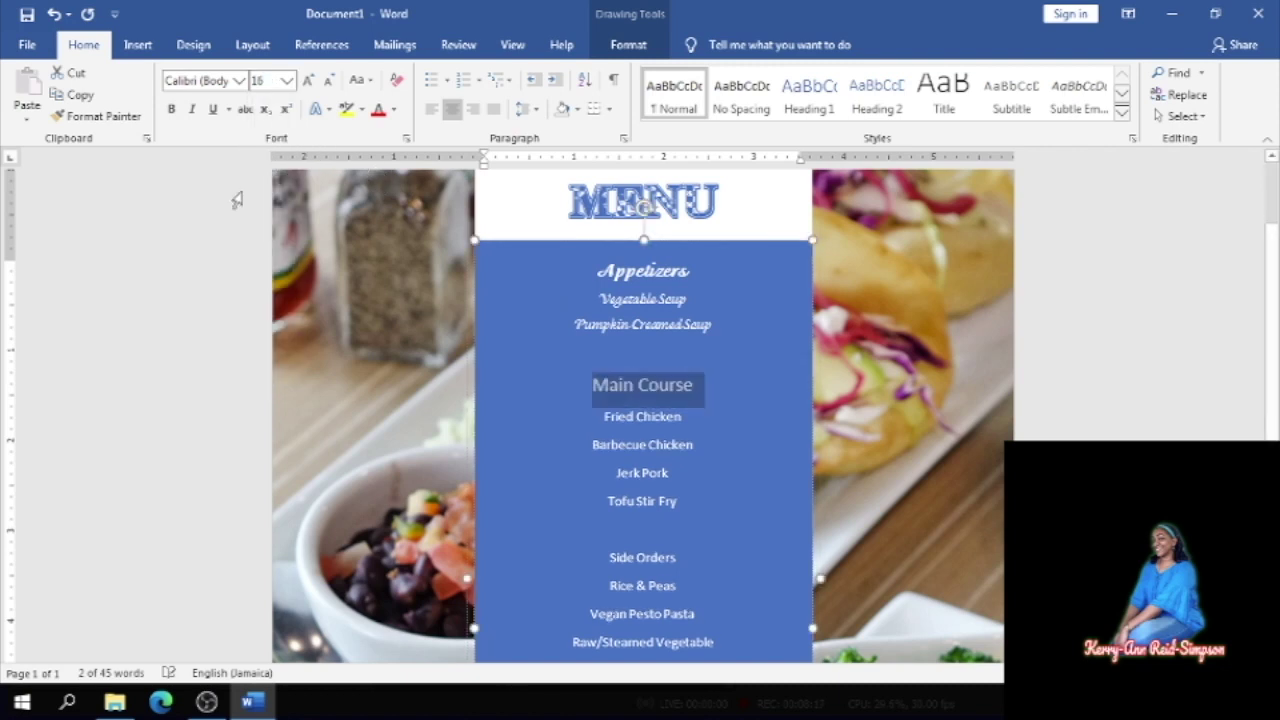
{"action": "left_click", "coordinate": [238, 80]}
{"action": "left_click", "coordinate": [217, 194]}
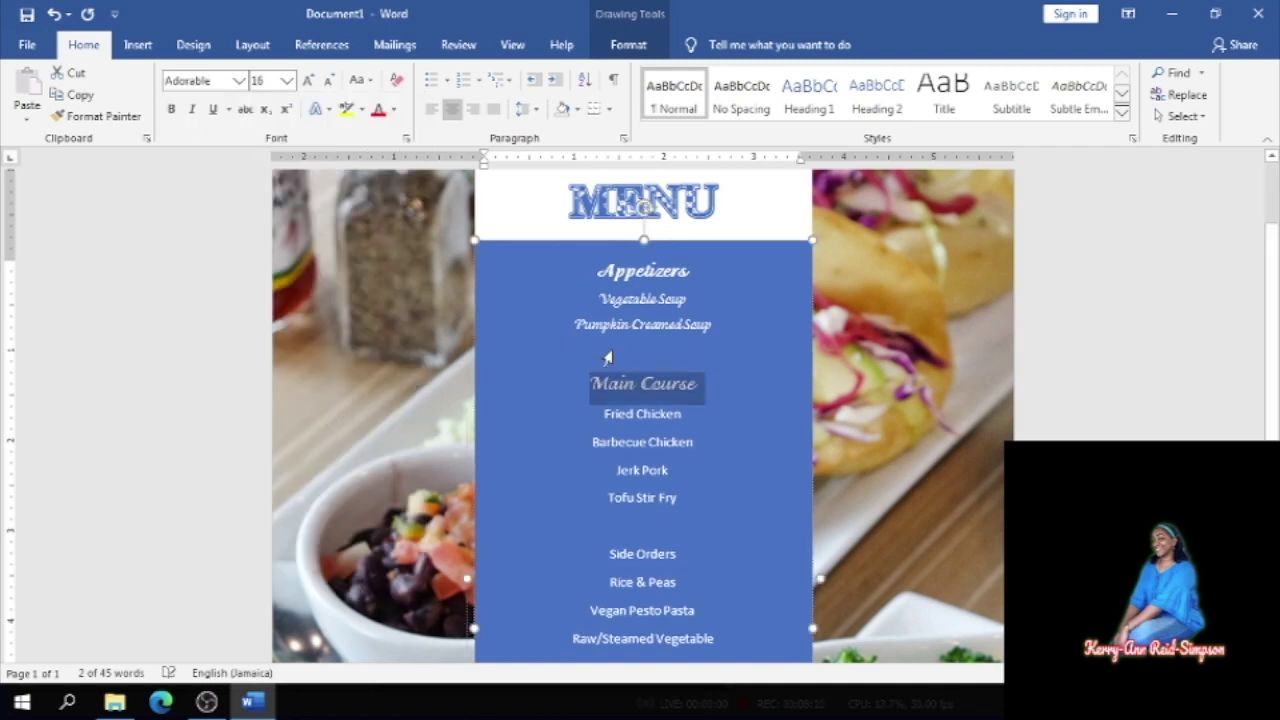
Apply the Adorable font to all the menu text from Fried Chicken down to Water, then clear the selection
{"action": "left_click", "coordinate": [601, 414]}
{"action": "left_click_drag", "start_coordinate": [601, 414], "coordinate": [701, 631]}
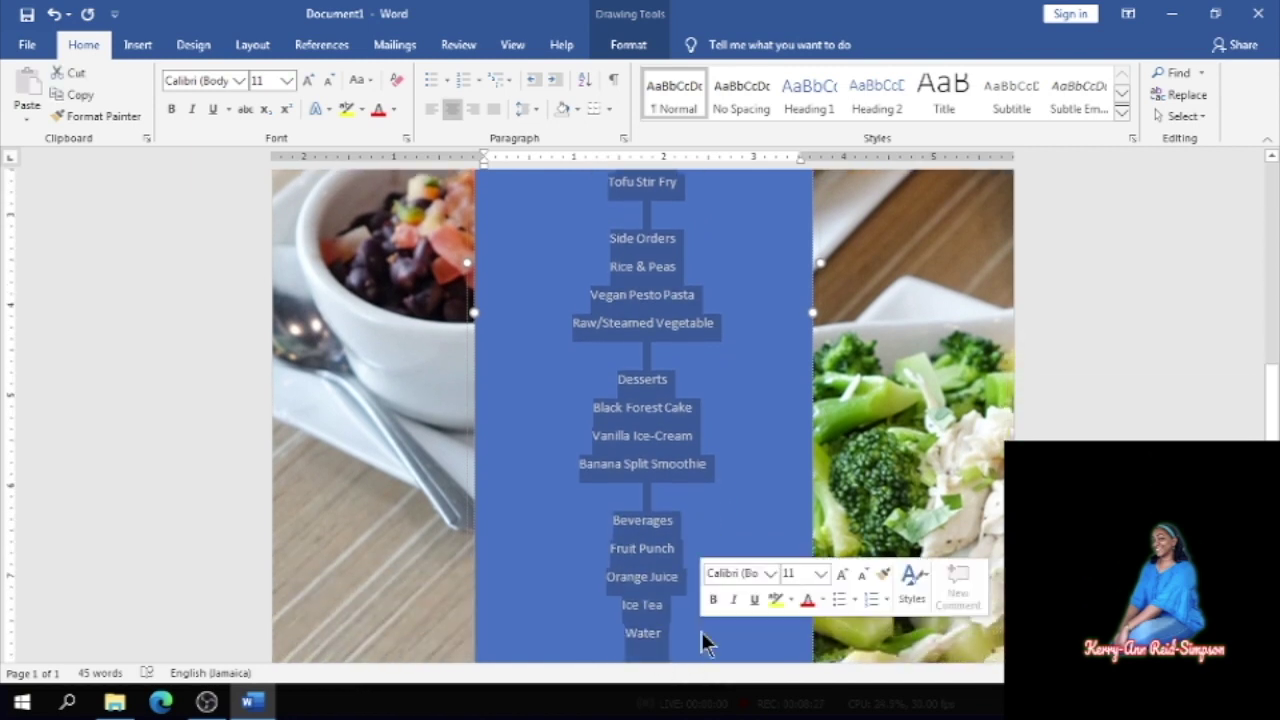
{"action": "left_click", "coordinate": [238, 80]}
{"action": "left_click", "coordinate": [219, 192]}
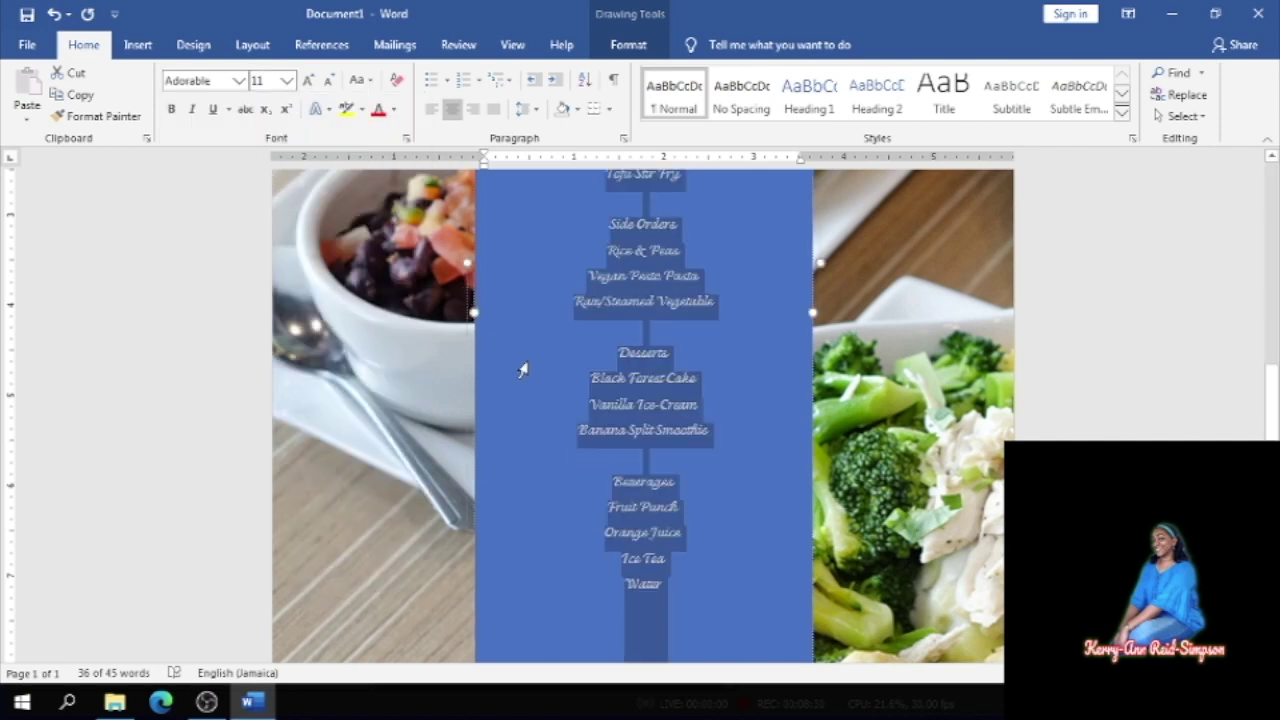
{"action": "double_click", "coordinate": [600, 358]}
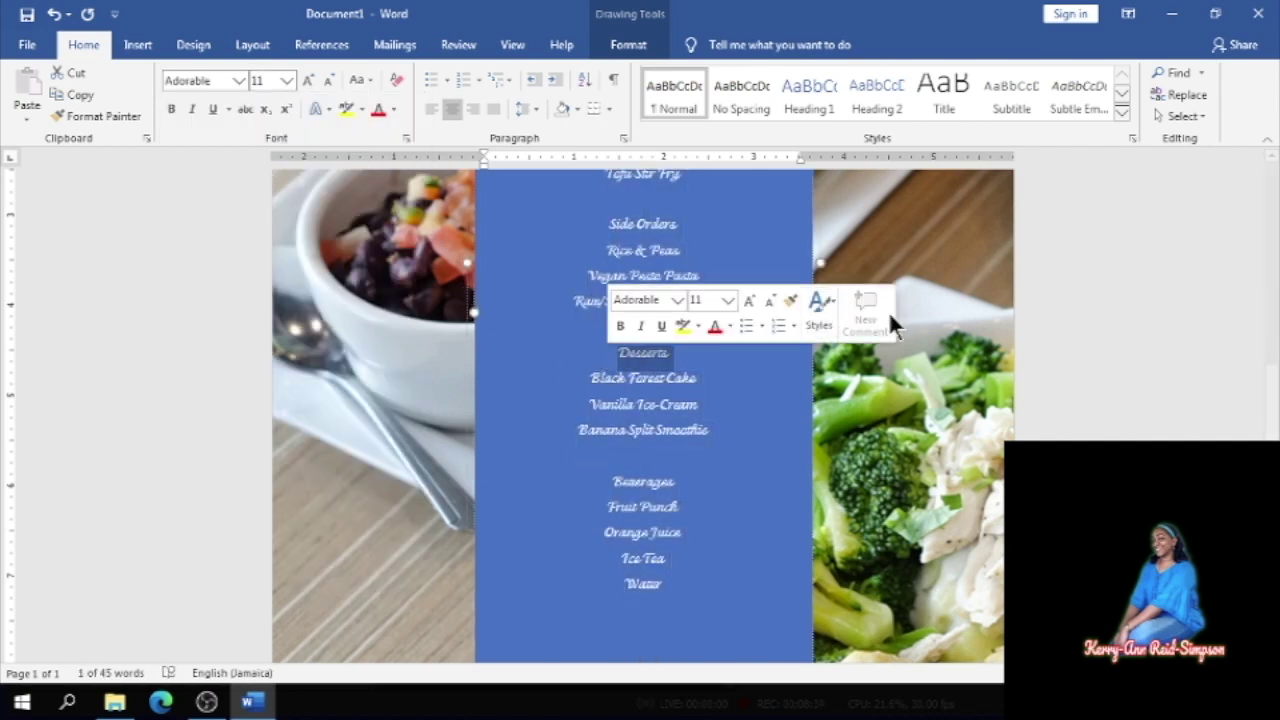
{"action": "left_click", "coordinate": [737, 271]}
Make the Main Course heading bold and copy its formatting onto the Side Orders heading with Format Painter
{"action": "left_click_drag", "start_coordinate": [1268, 162], "coordinate": [1270, 165]}
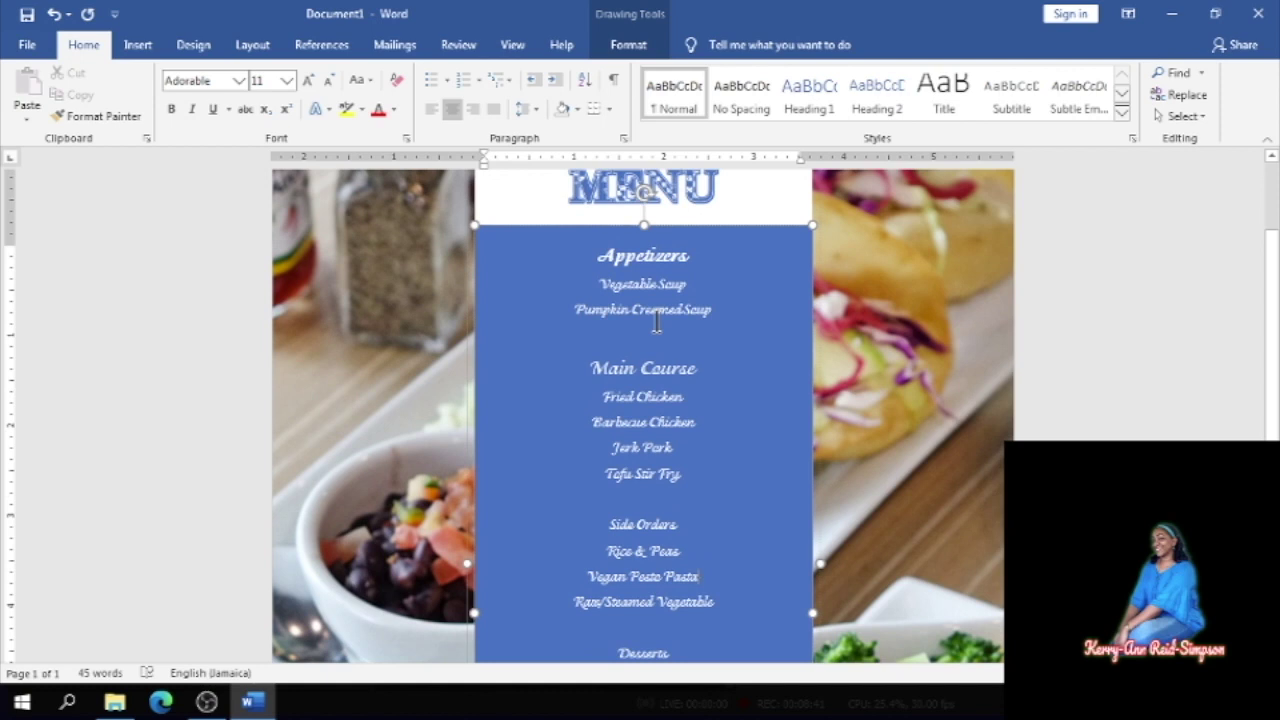
{"action": "left_click_drag", "start_coordinate": [589, 368], "coordinate": [697, 372]}
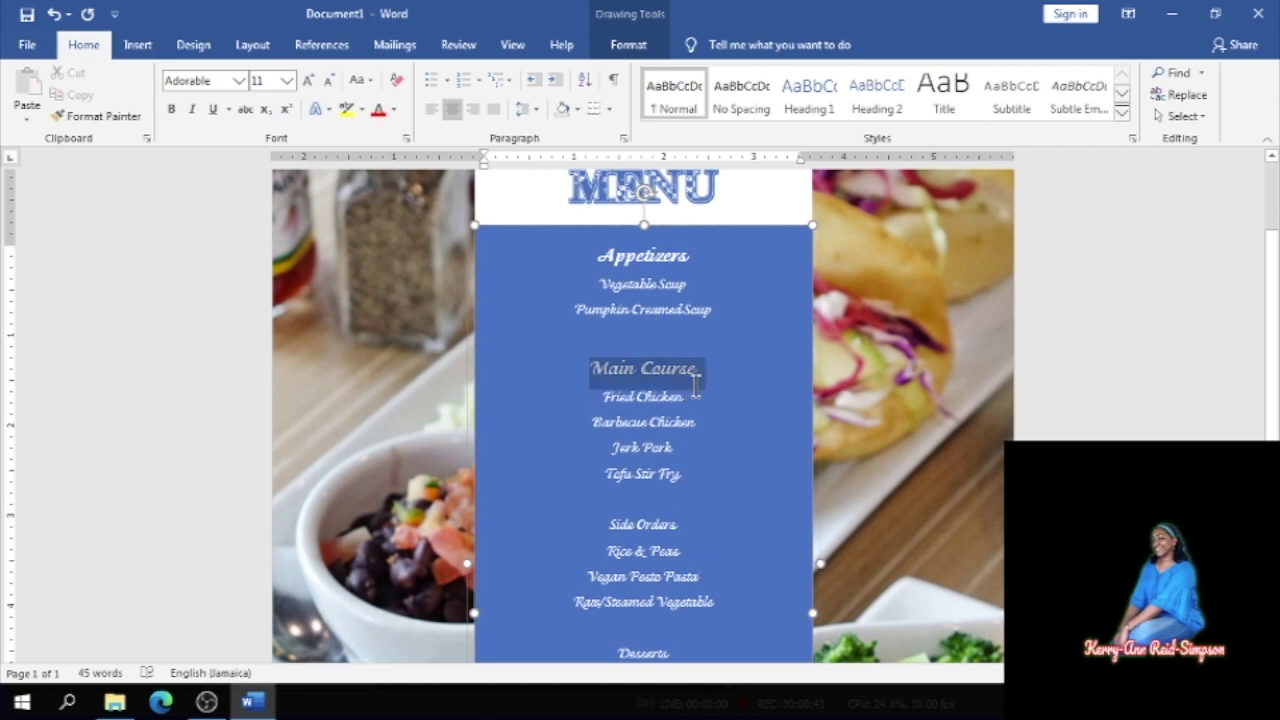
{"action": "left_click", "coordinate": [171, 109]}
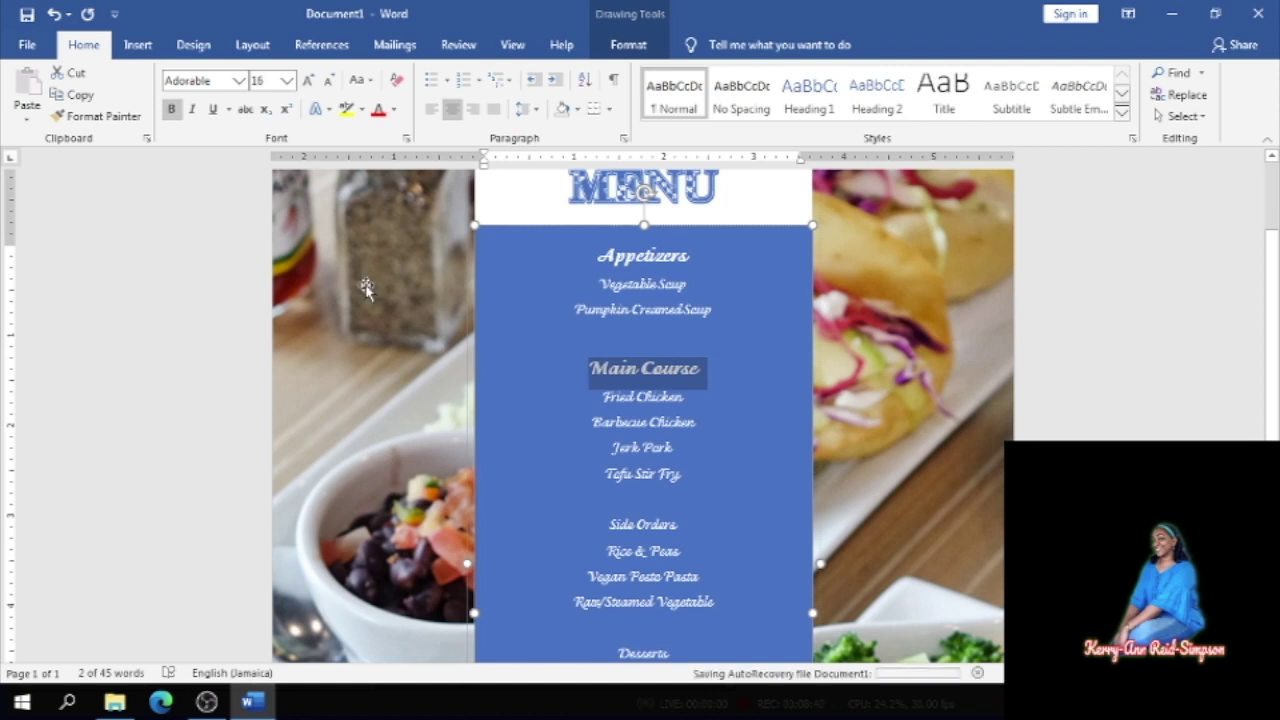
{"action": "left_click", "coordinate": [106, 114]}
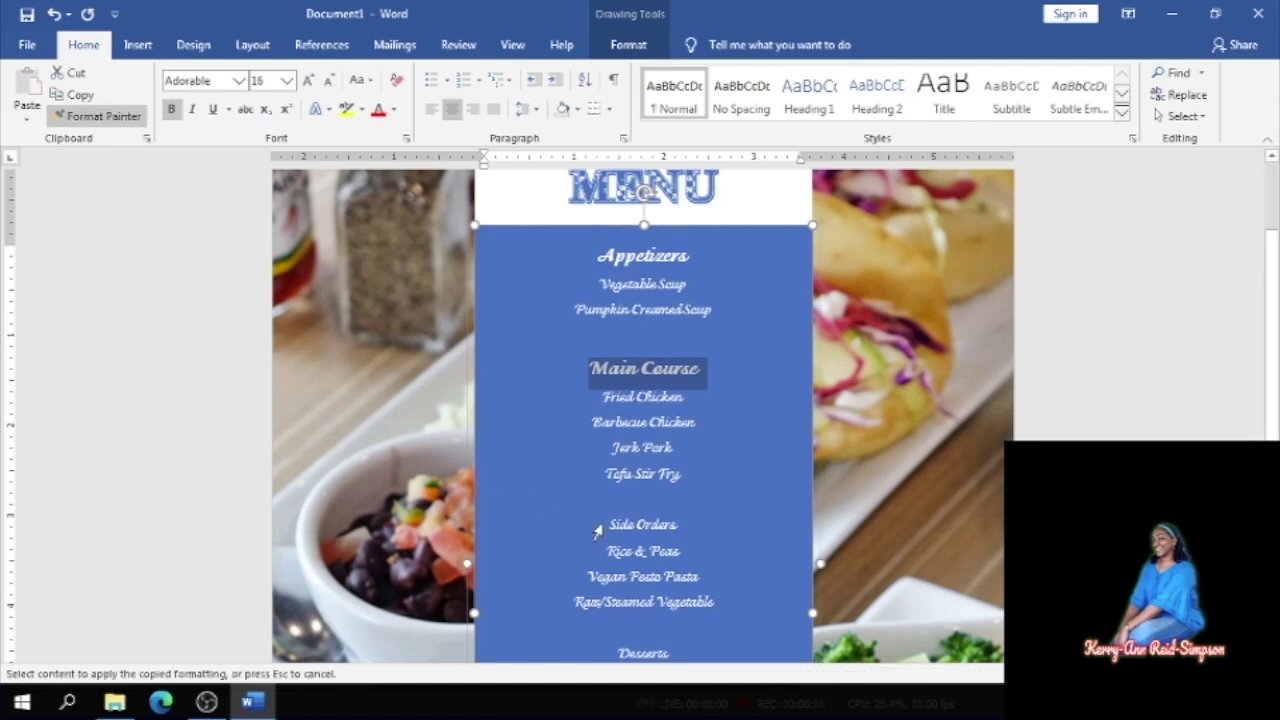
{"action": "left_click_drag", "start_coordinate": [612, 524], "coordinate": [703, 534]}
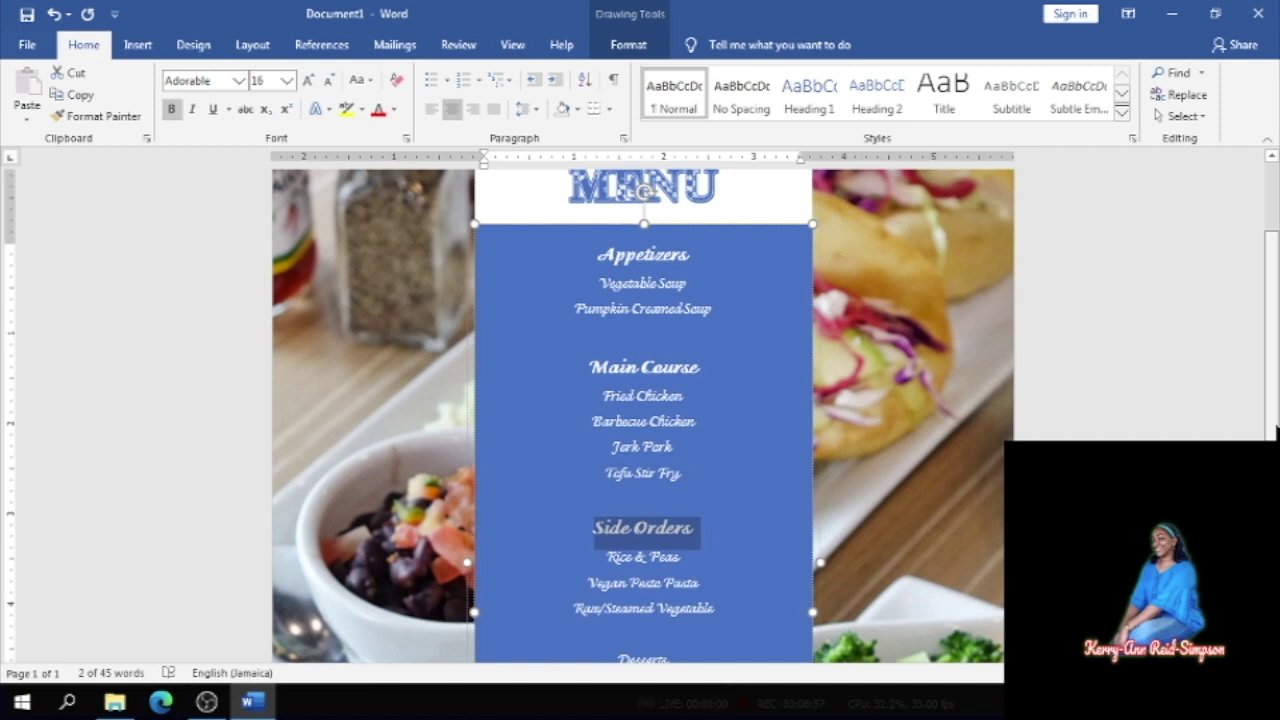
Copy the Side Orders heading's formatting onto the Desserts and Beverages headings with Format Painter
{"action": "left_click_drag", "start_coordinate": [1276, 430], "coordinate": [1276, 583]}
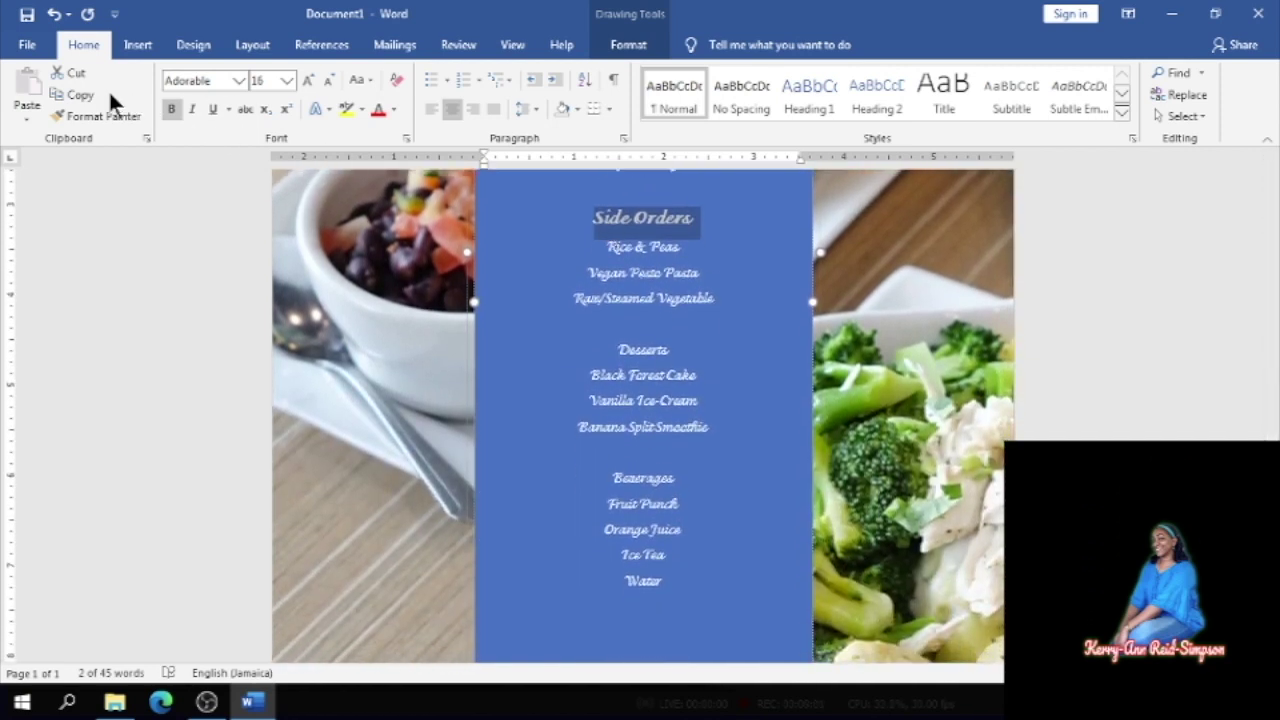
{"action": "left_click", "coordinate": [93, 117]}
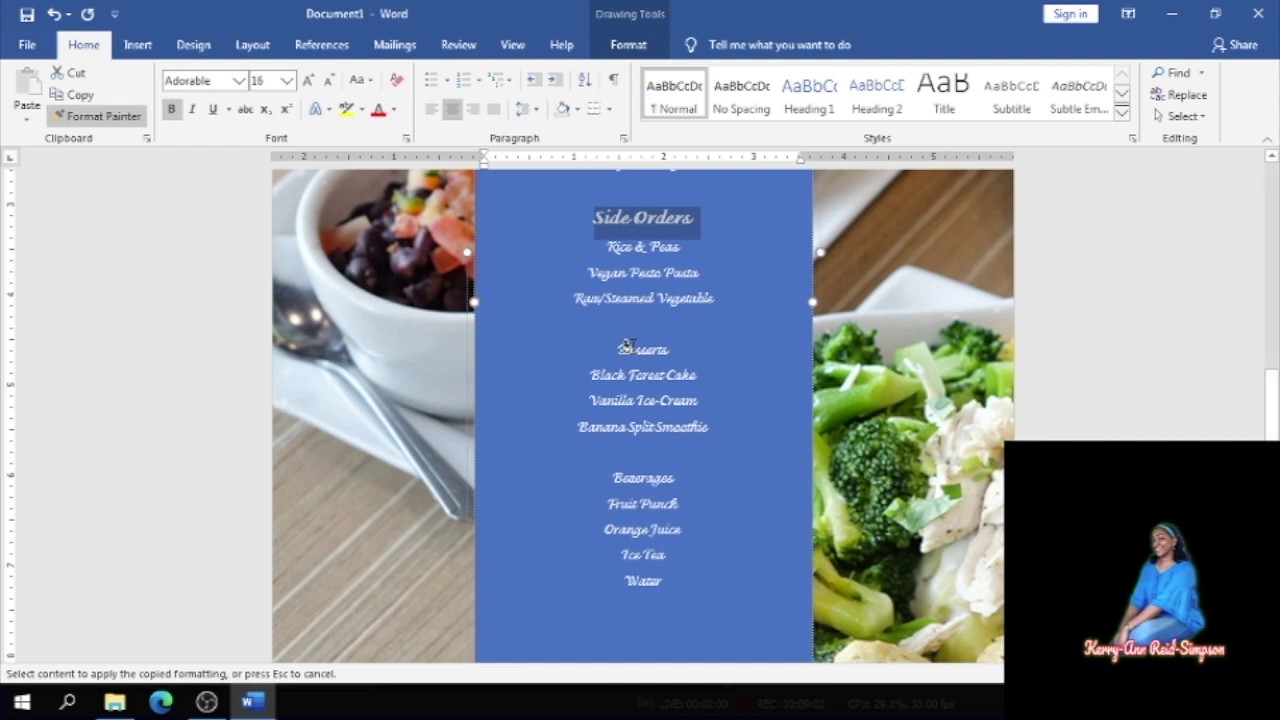
{"action": "left_click_drag", "start_coordinate": [610, 349], "coordinate": [682, 352]}
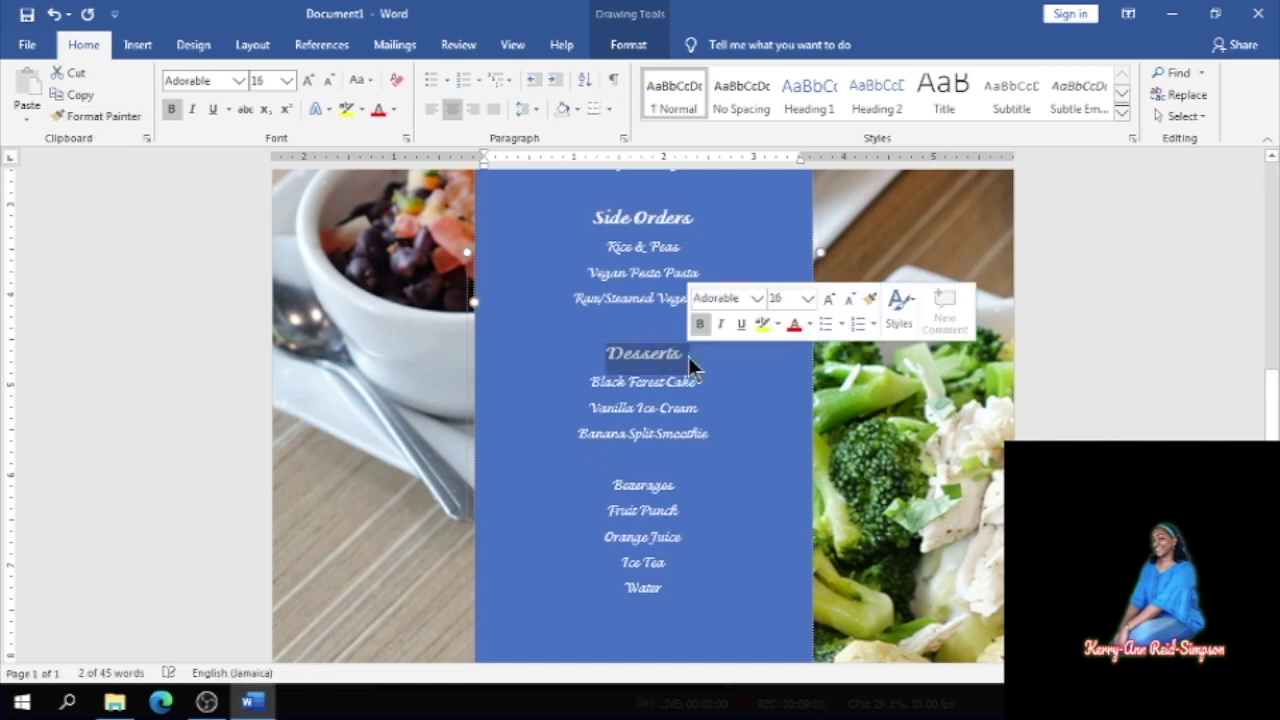
{"action": "left_click", "coordinate": [113, 114]}
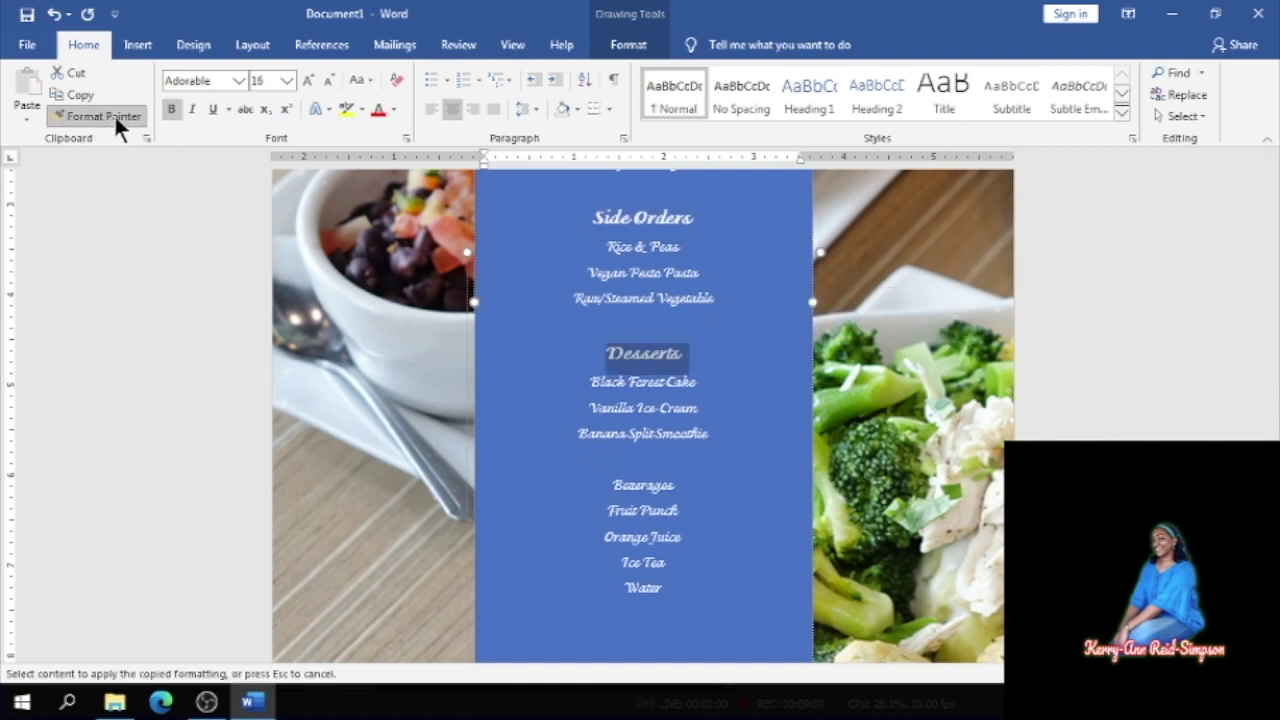
{"action": "left_click_drag", "start_coordinate": [604, 488], "coordinate": [692, 492]}
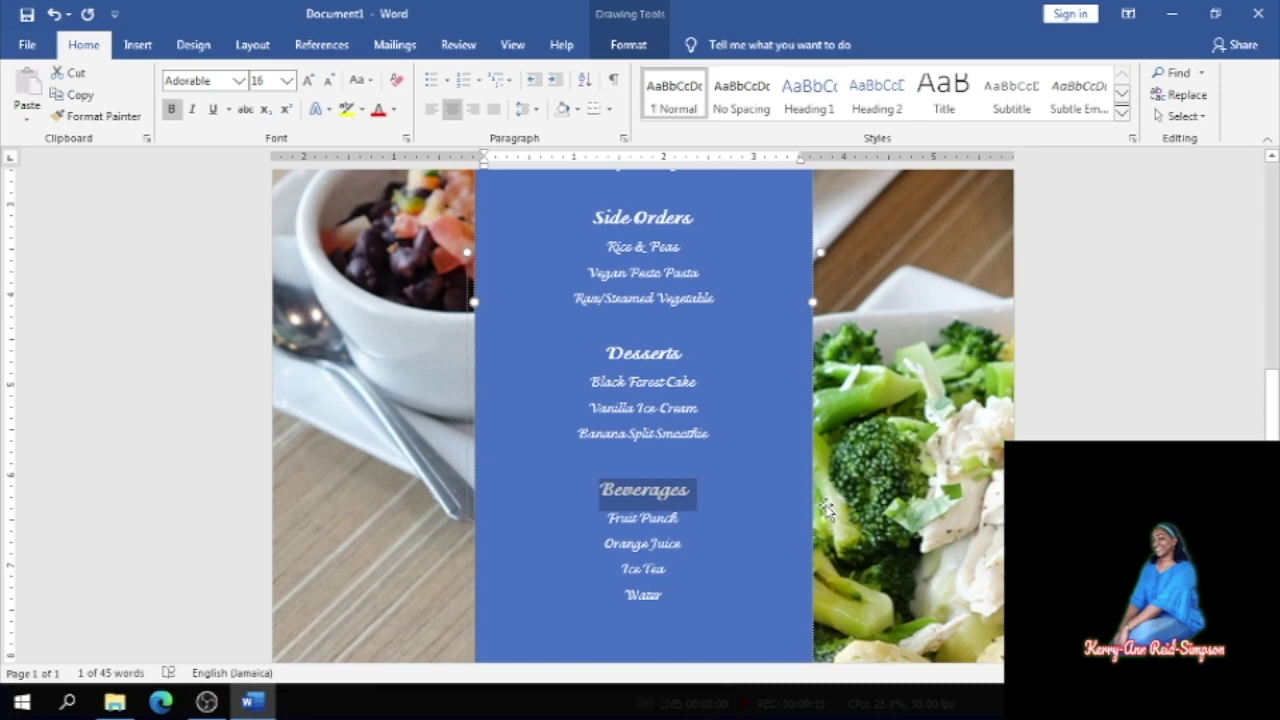
{"action": "left_click", "coordinate": [783, 511]}
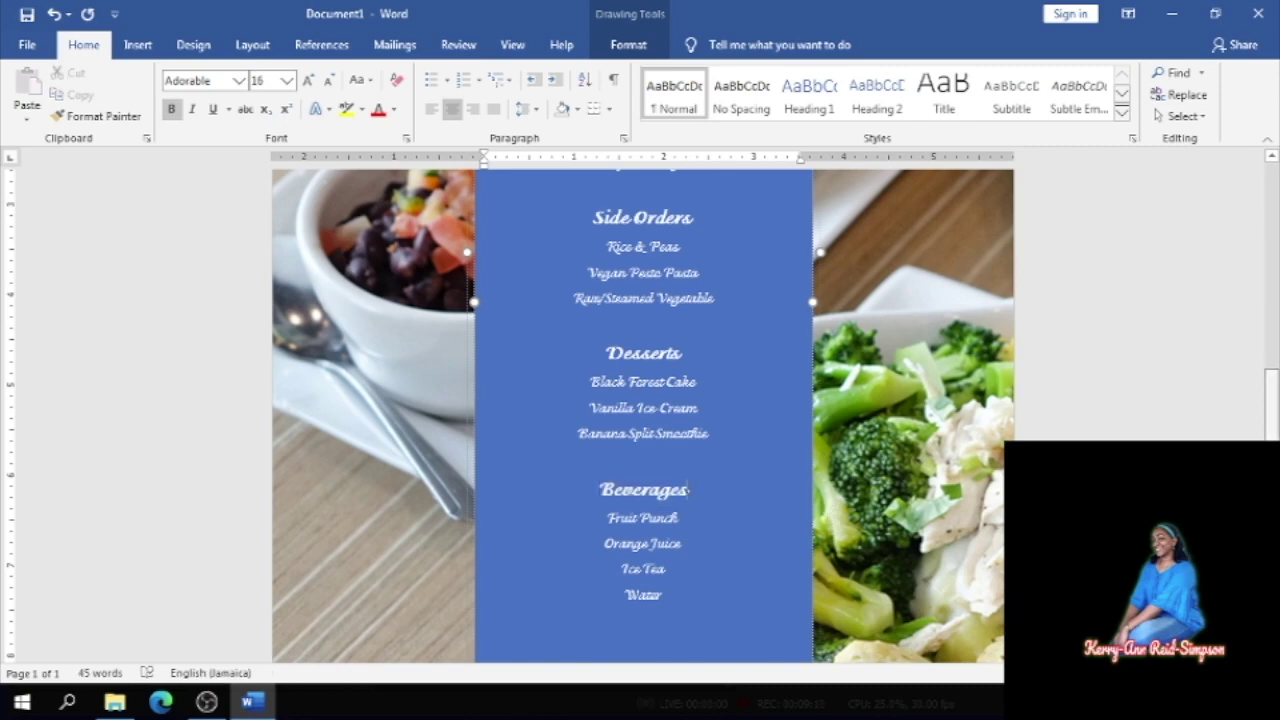
Review the whole menu page from the title down to the beverages, checking the headings, dishes and background photo
{"action": "scroll", "coordinate": [688, 357], "scroll_direction": "down", "scroll_amount": 3}
{"action": "scroll", "coordinate": [1241, 298], "scroll_direction": "up", "scroll_amount": 10}
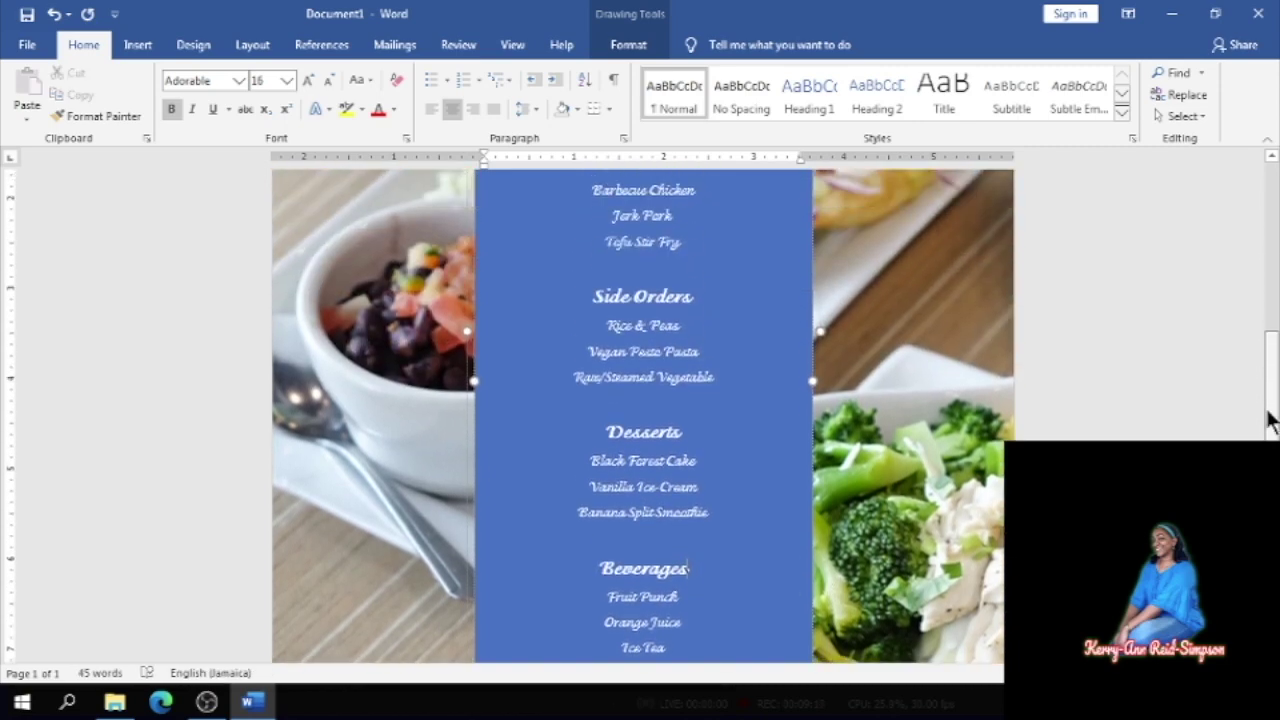
{"action": "scroll", "coordinate": [1226, 262], "scroll_direction": "up", "scroll_amount": 2}
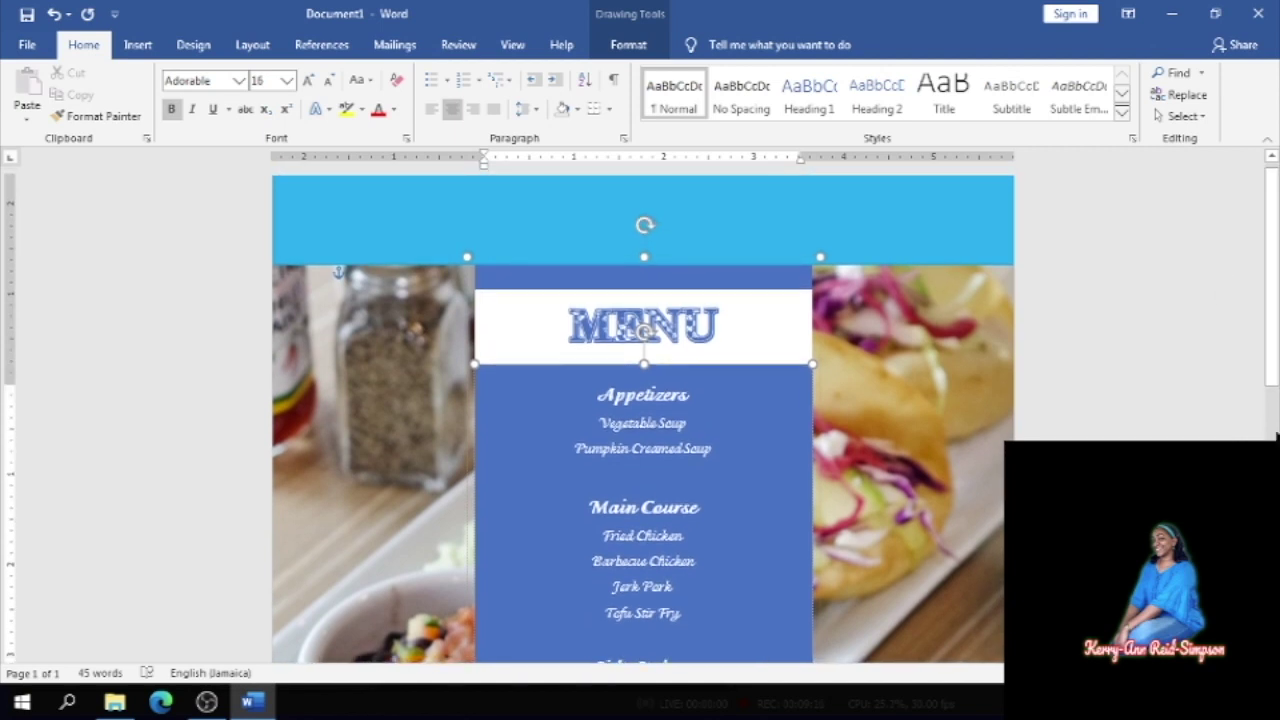
{"action": "scroll", "coordinate": [1264, 345], "scroll_direction": "down", "scroll_amount": 3}
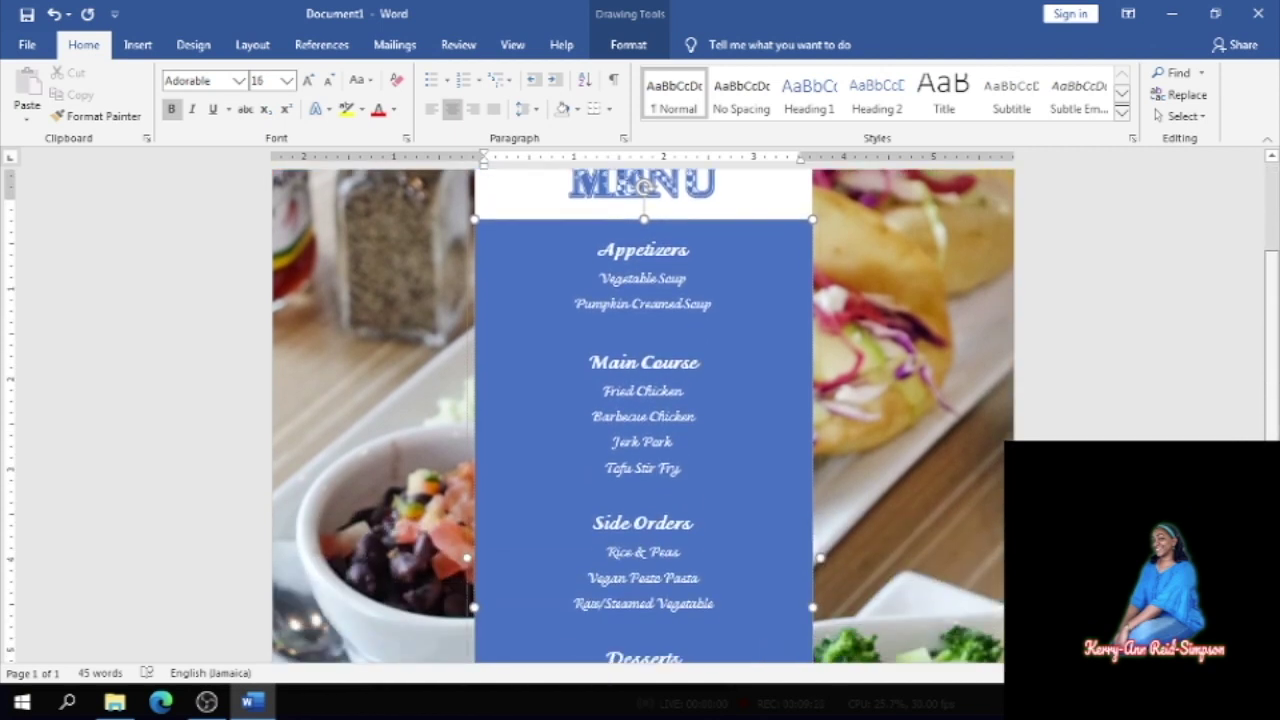
{"action": "scroll", "coordinate": [643, 186], "scroll_direction": "down", "scroll_amount": 11}
{"action": "scroll", "coordinate": [688, 554], "scroll_direction": "up", "scroll_amount": 6}
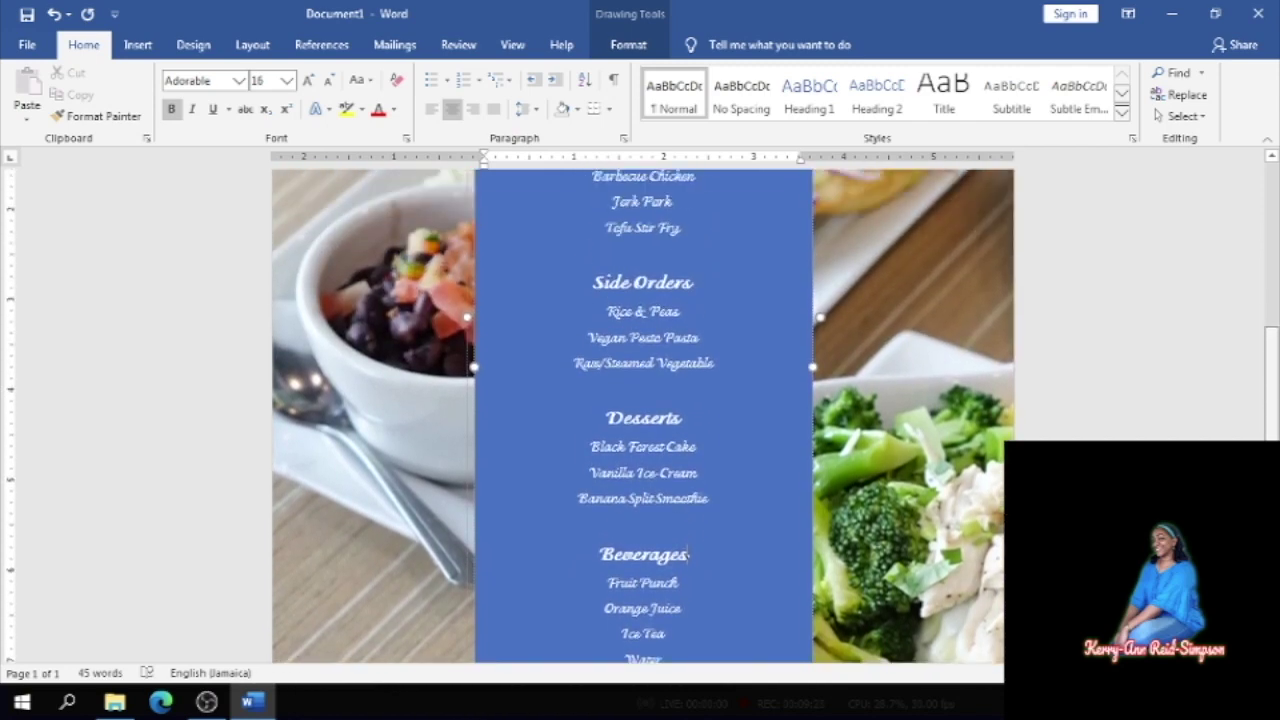
{"action": "scroll", "coordinate": [688, 554], "scroll_direction": "up", "scroll_amount": 8}
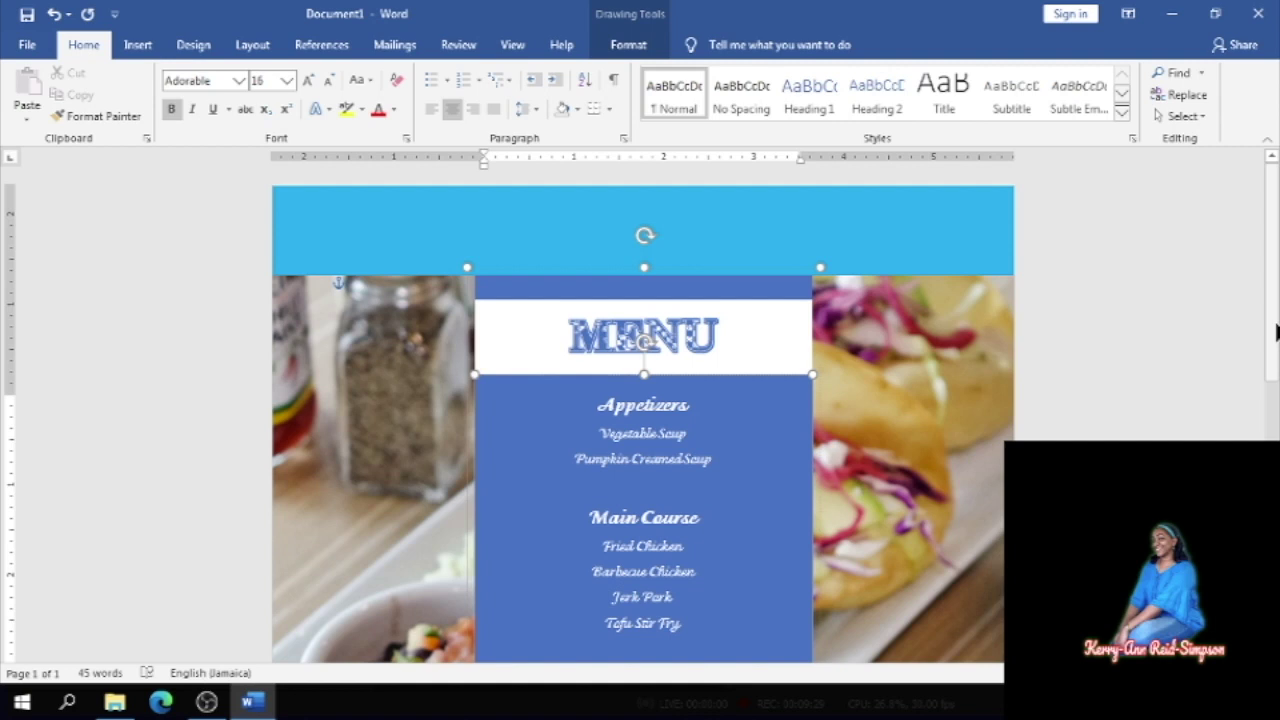
{"action": "left_click", "coordinate": [931, 298]}
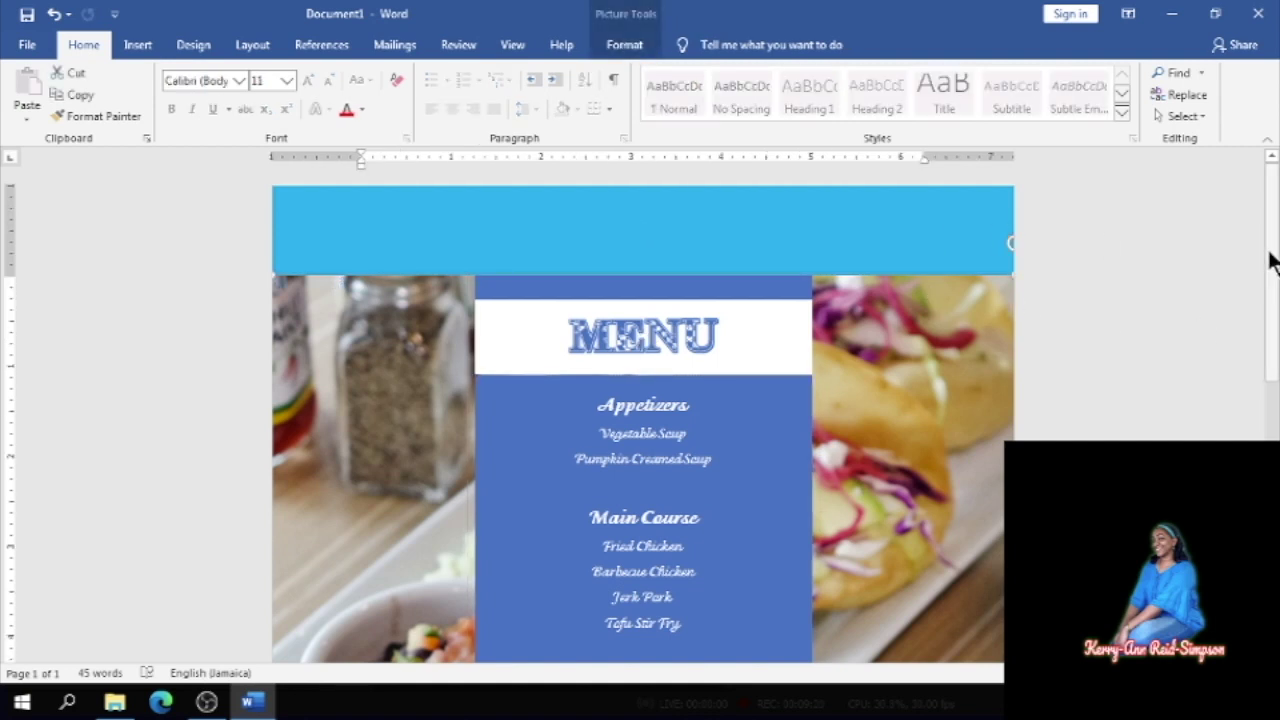
{"action": "left_click_drag", "start_coordinate": [1271, 257], "coordinate": [1271, 380]}
{"action": "scroll", "coordinate": [644, 415], "scroll_direction": "down", "scroll_amount": 5}
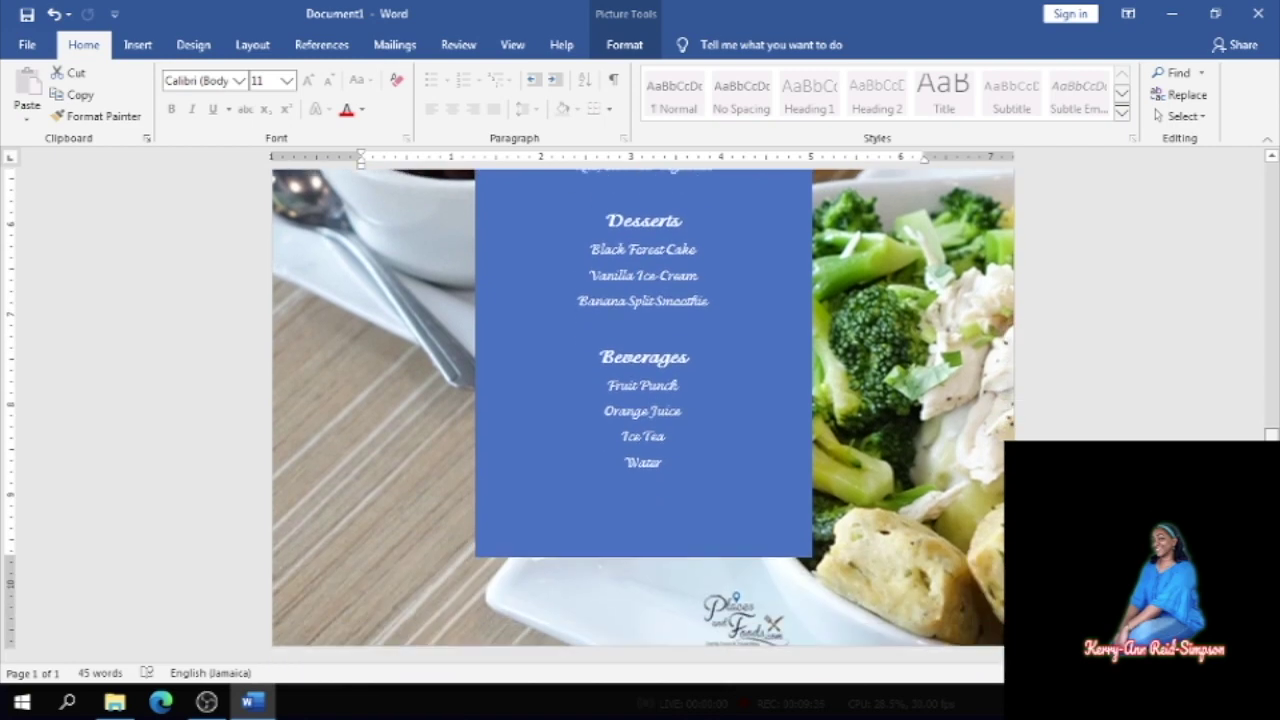
{"action": "scroll", "coordinate": [644, 415], "scroll_direction": "up", "scroll_amount": 8}
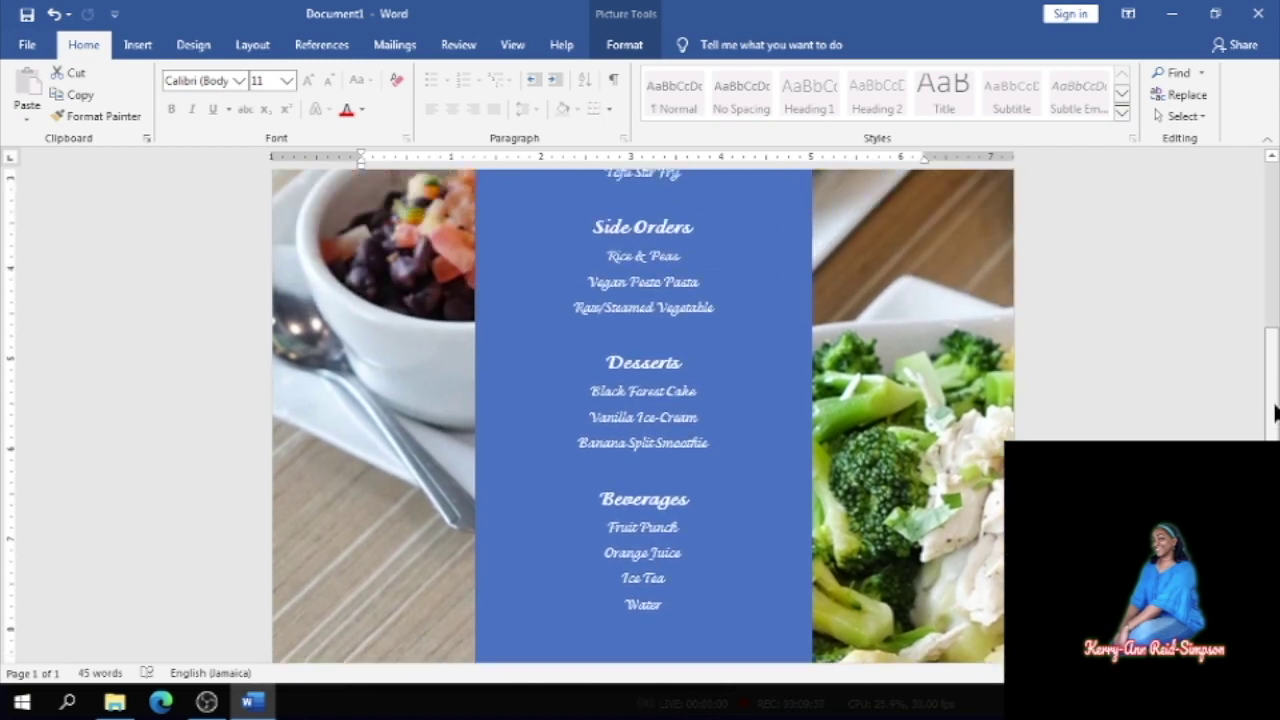
{"action": "scroll", "coordinate": [644, 415], "scroll_direction": "up", "scroll_amount": 1}
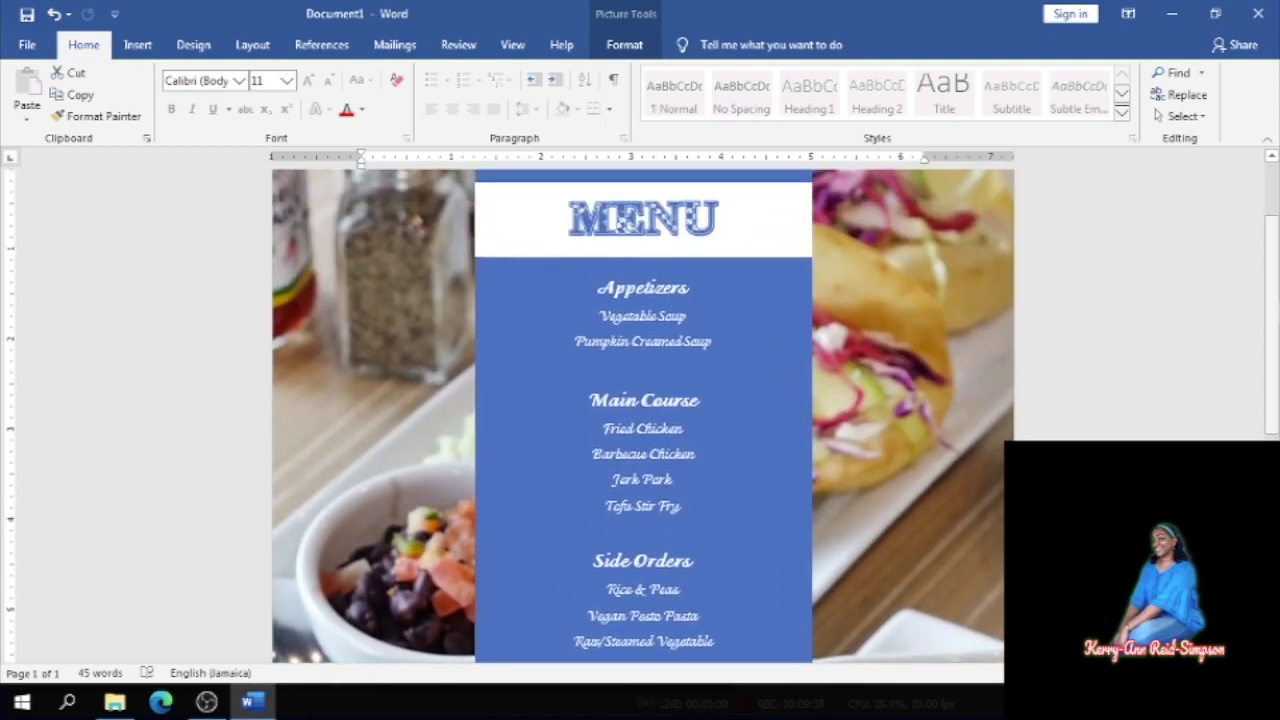